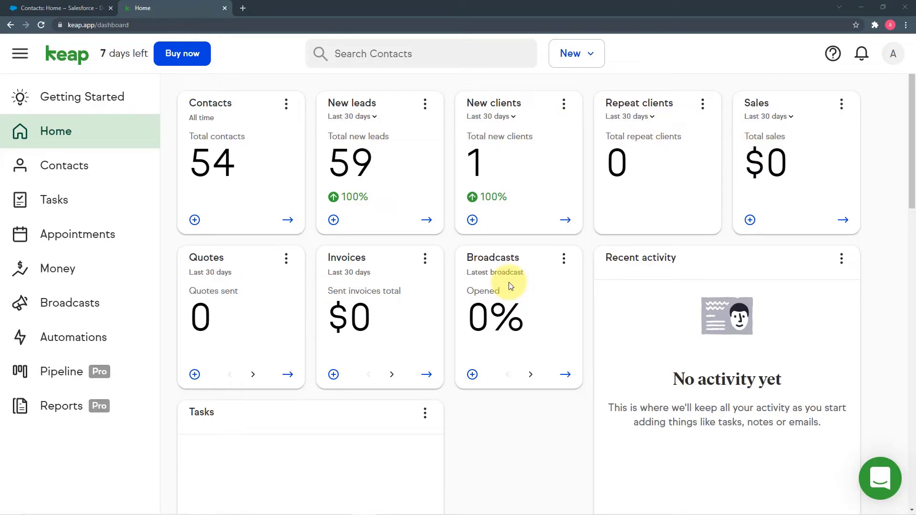
pyautogui.click(69, 10)
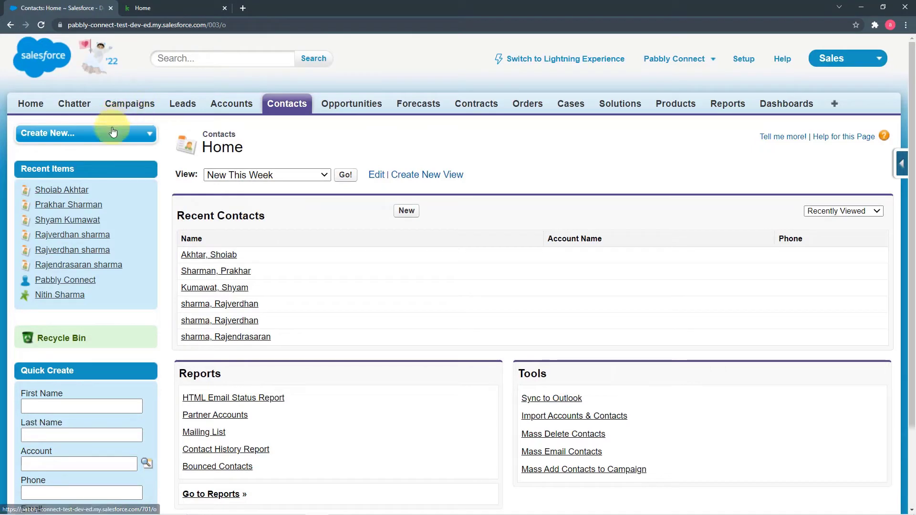
pyautogui.click(34, 97)
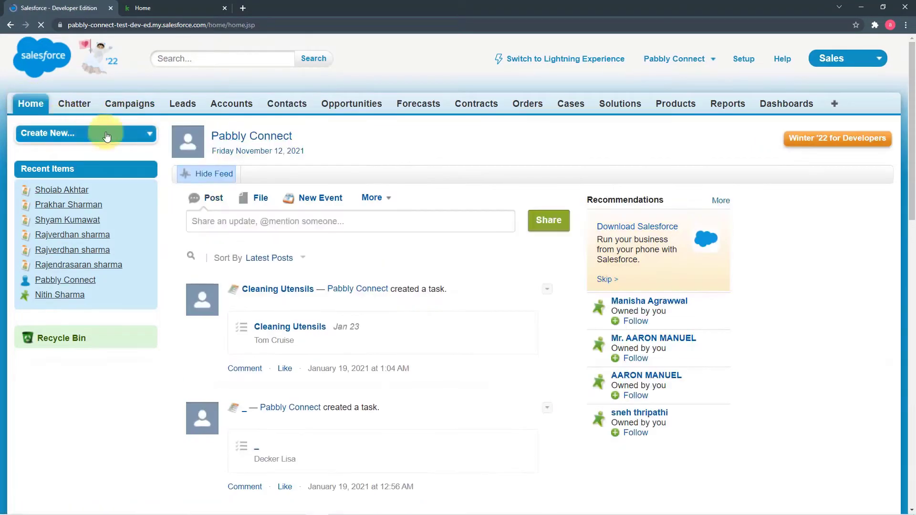
pyautogui.click(279, 104)
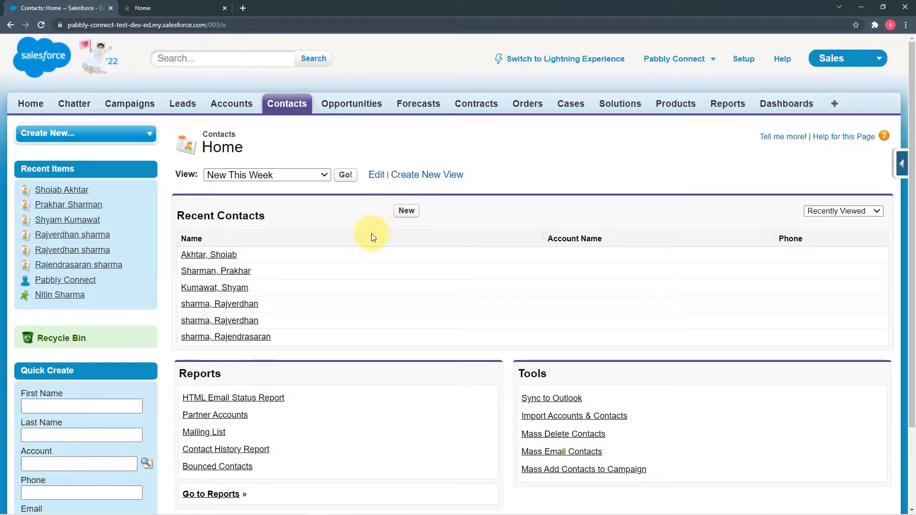
pyautogui.click(157, 15)
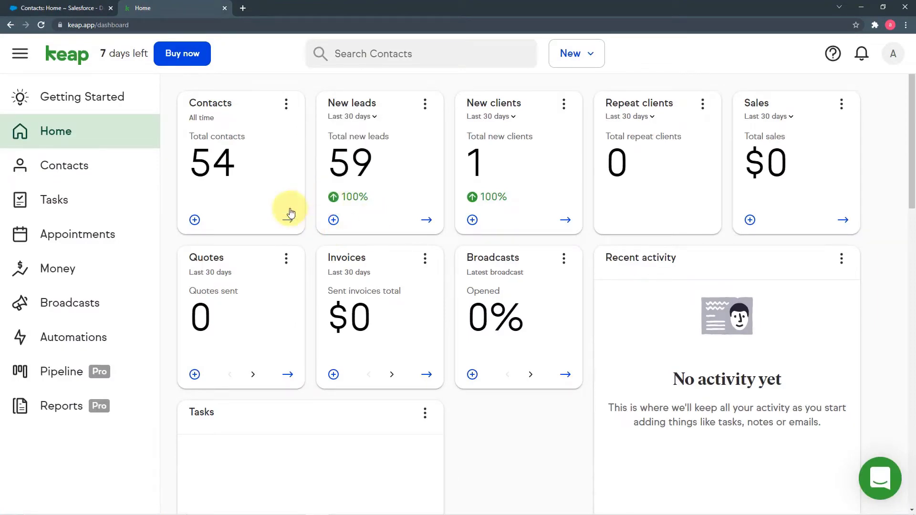
pyautogui.click(42, 8)
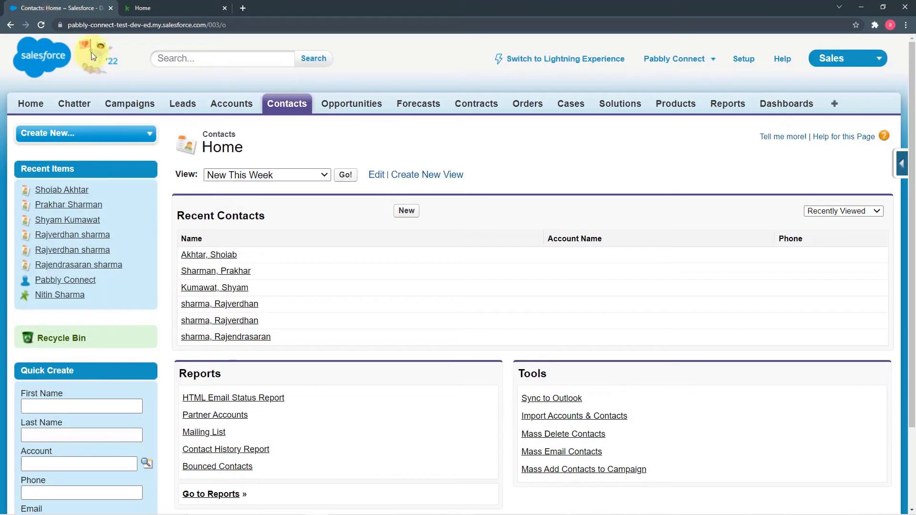
pyautogui.click(168, 7)
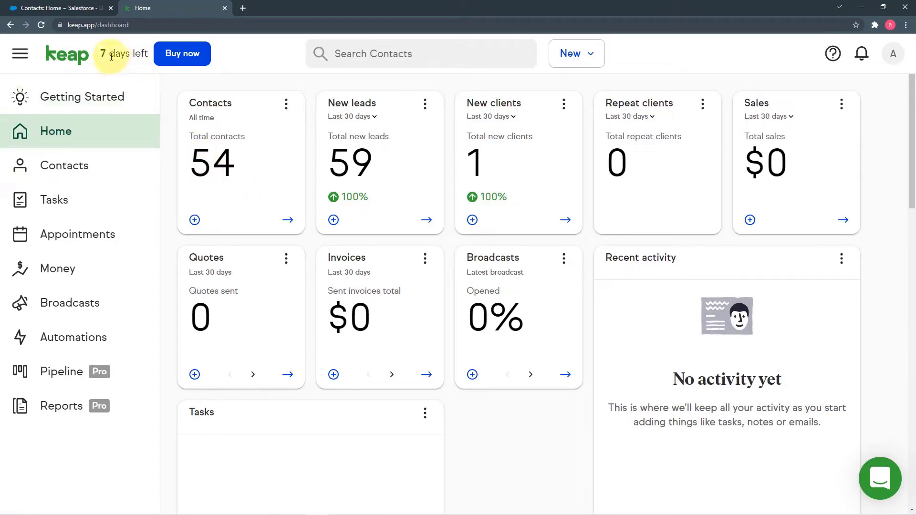
pyautogui.click(76, 16)
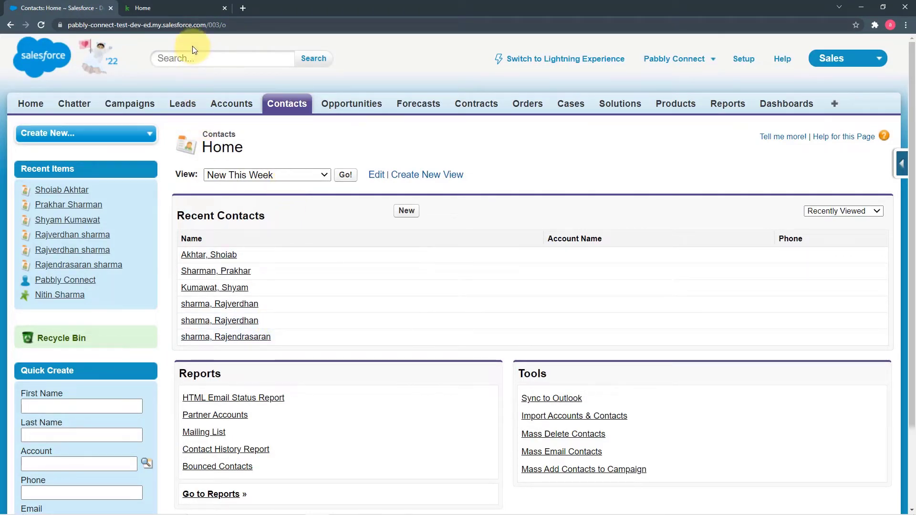
pyautogui.click(165, 7)
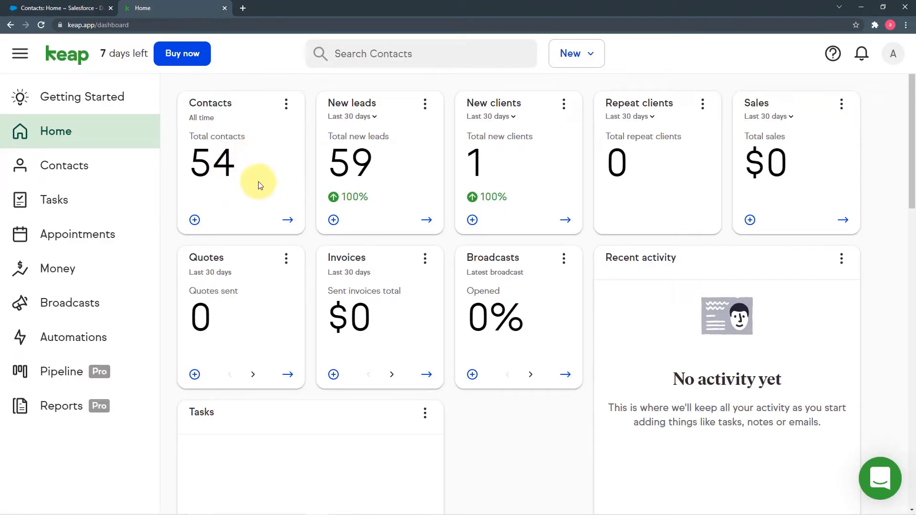
# Open Keap's Add a contact form from the Contacts list, after a quick look at Salesforce
pyautogui.click(112, 168)
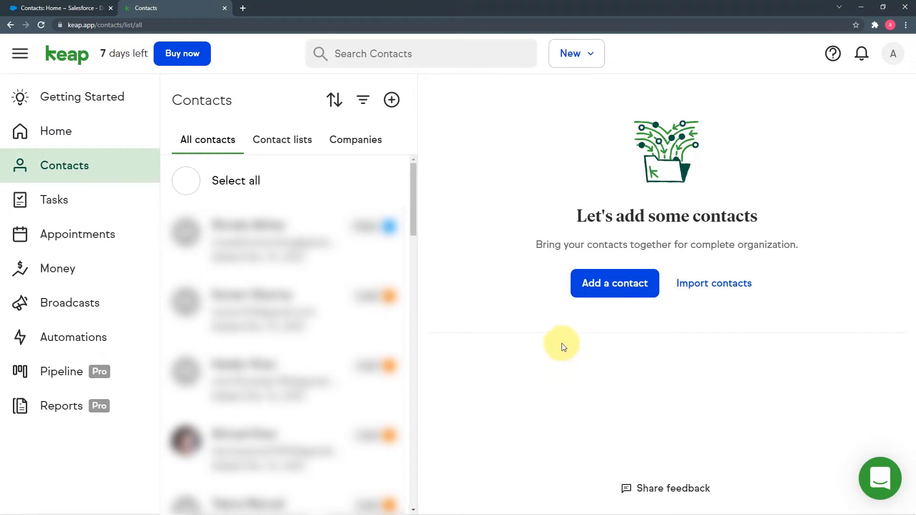
pyautogui.click(70, 12)
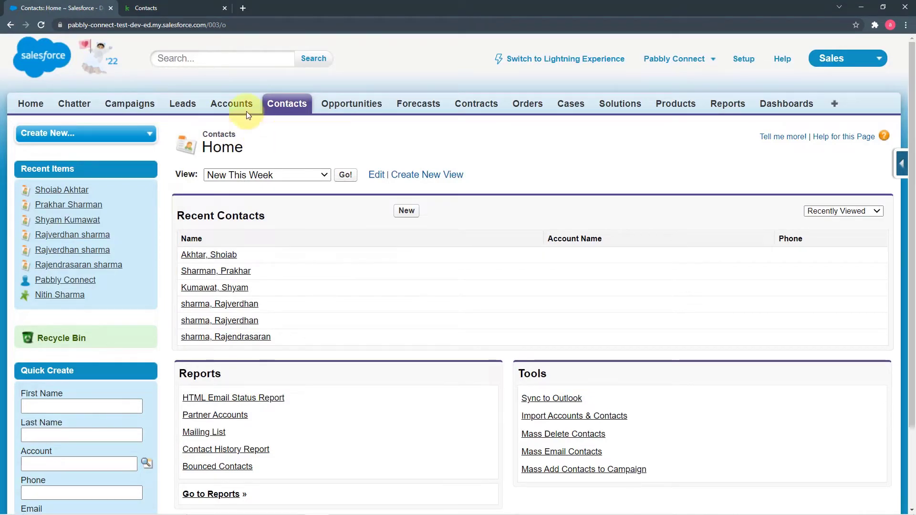
pyautogui.click(179, 10)
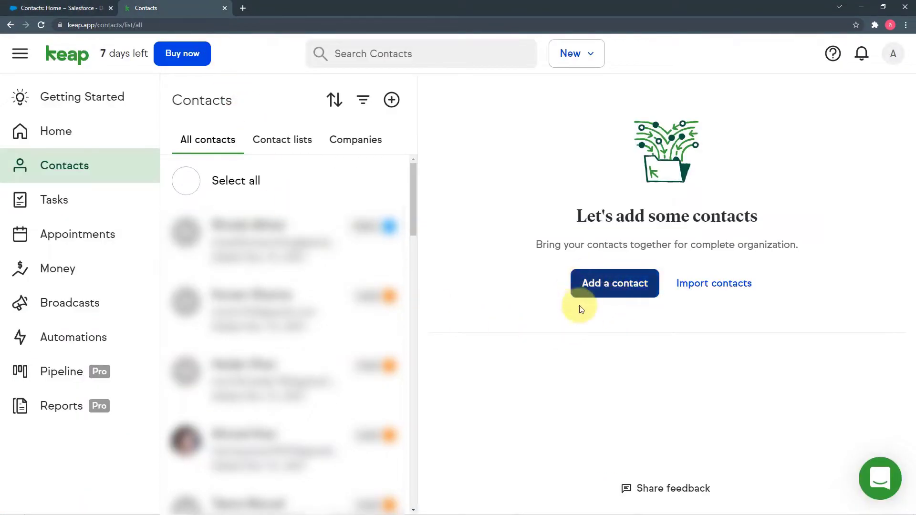
pyautogui.click(617, 286)
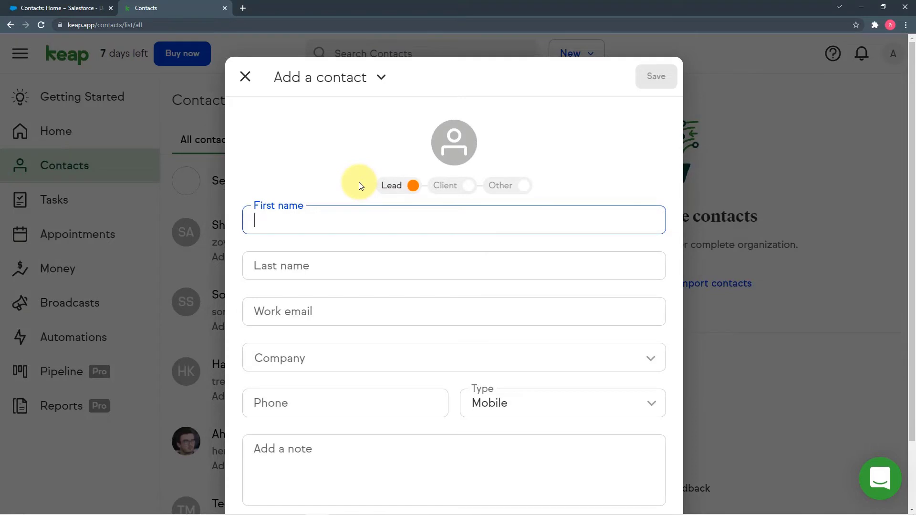
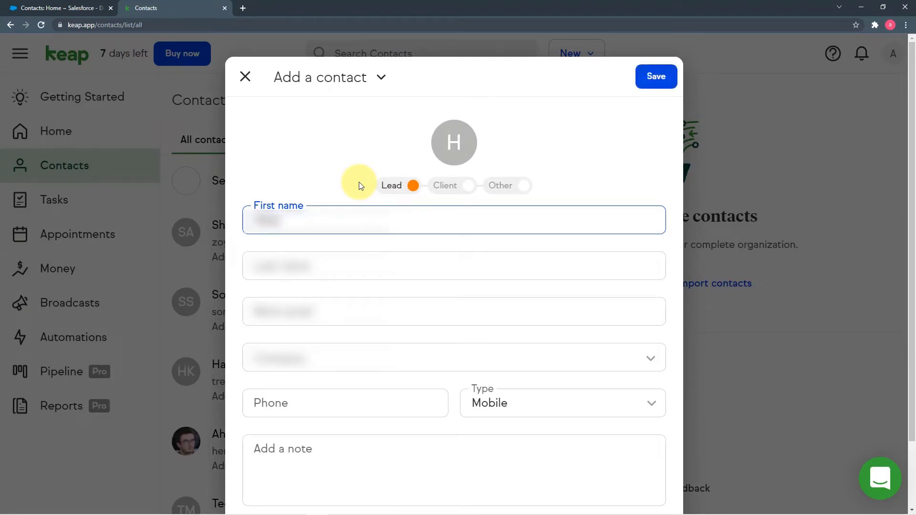
# Enter the new contact's first name and last name
pyautogui.click(316, 266)
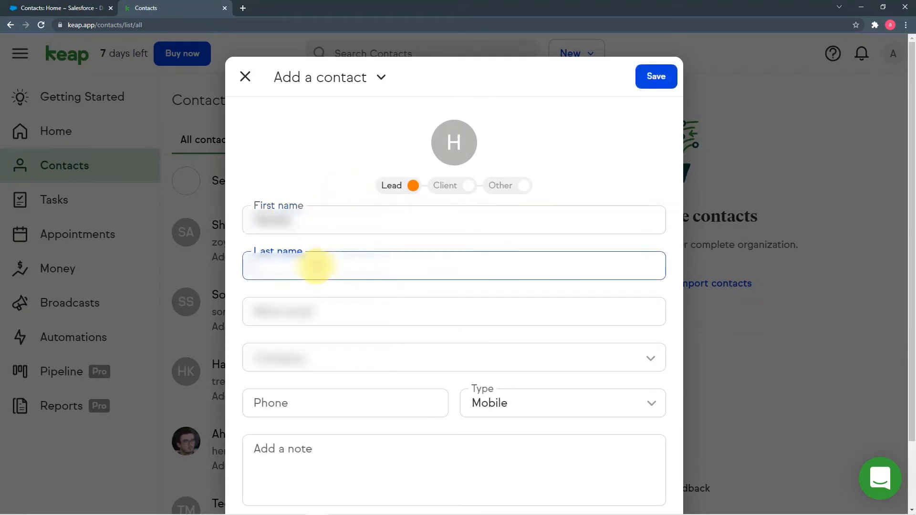
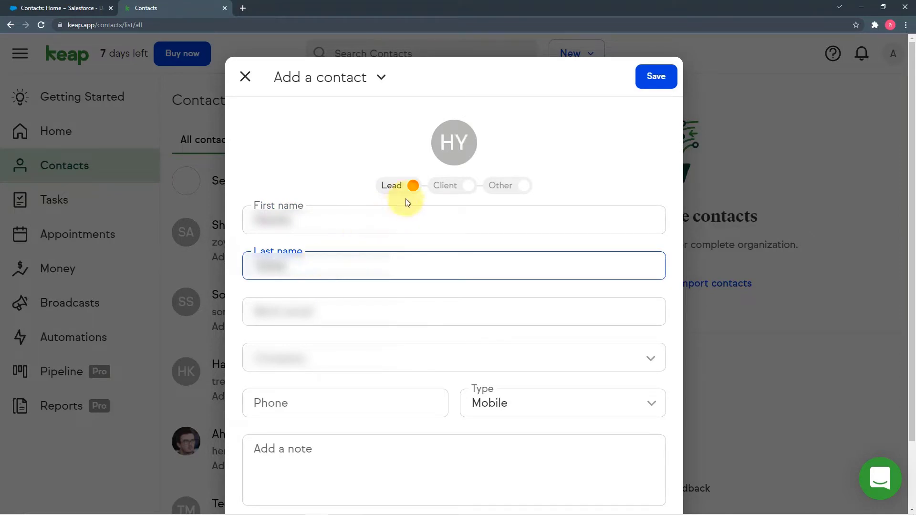
# Switch the contact type to Client and enter the work email address
pyautogui.click(467, 191)
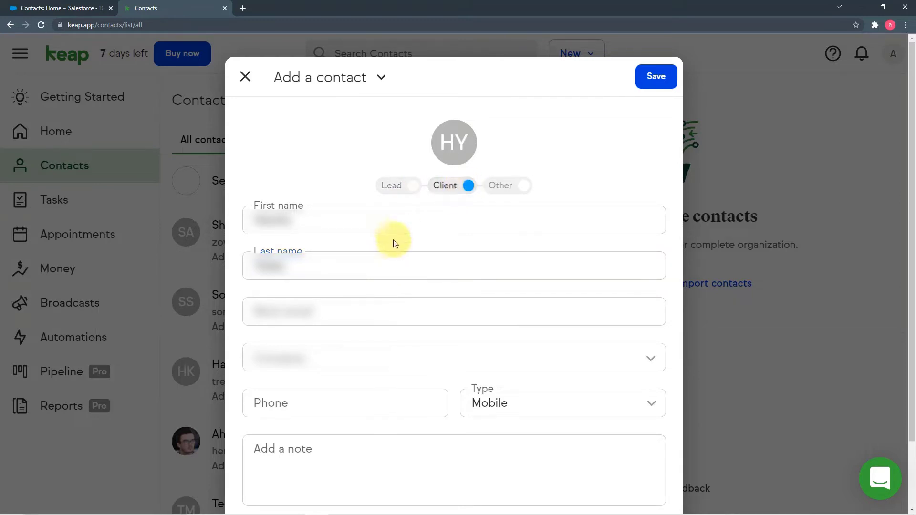
pyautogui.scroll(-2, 395, 241)
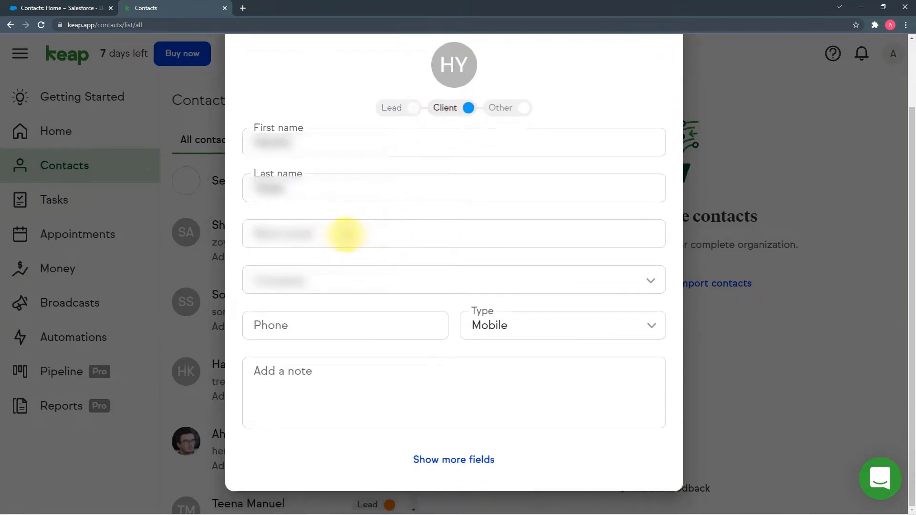
pyautogui.click(346, 234)
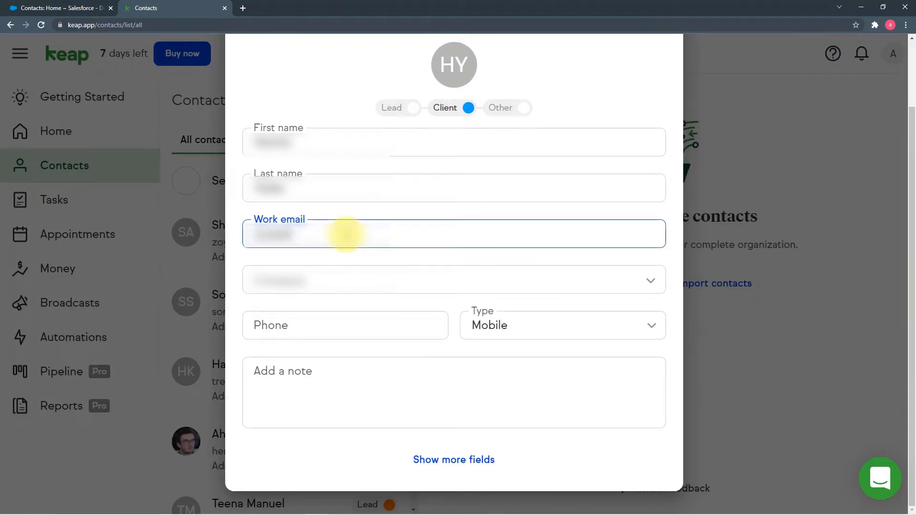
pyautogui.write('test')
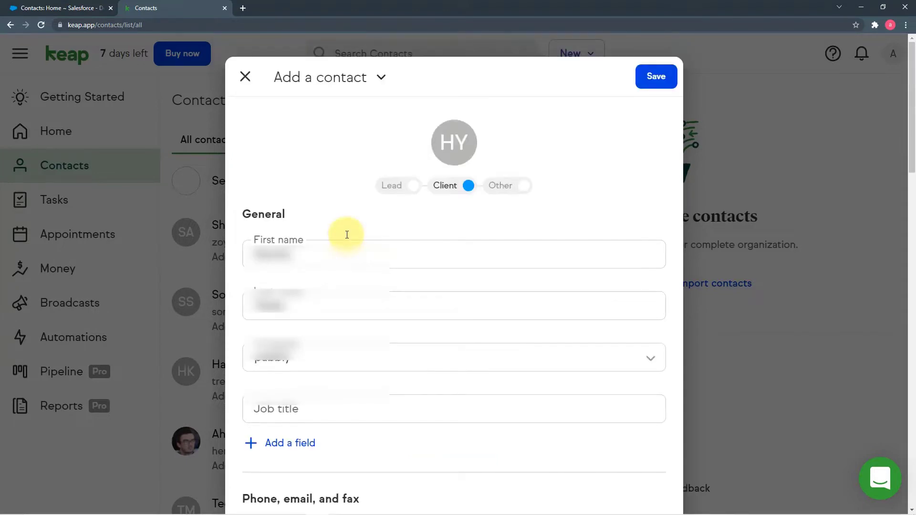
# Set the contact's billing country to India in the Addresses section
pyautogui.scroll(-7, 345, 287)
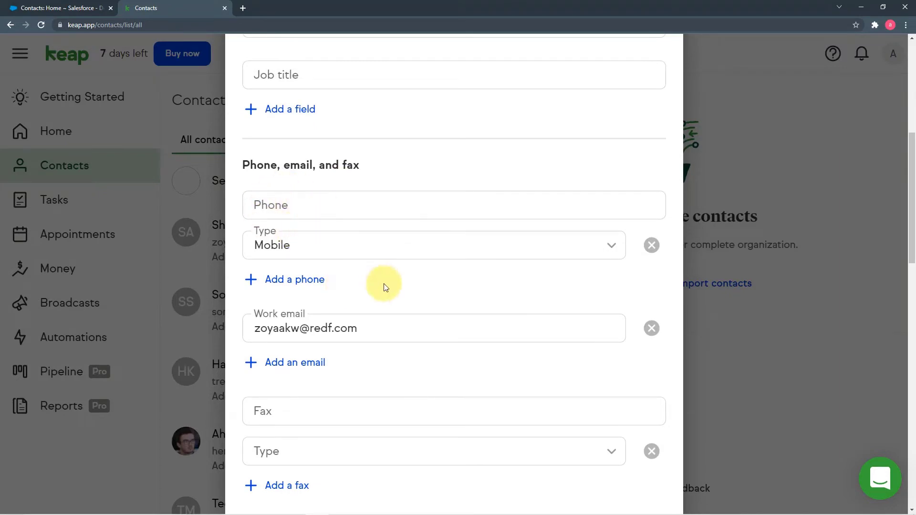
pyautogui.scroll(-2, 385, 287)
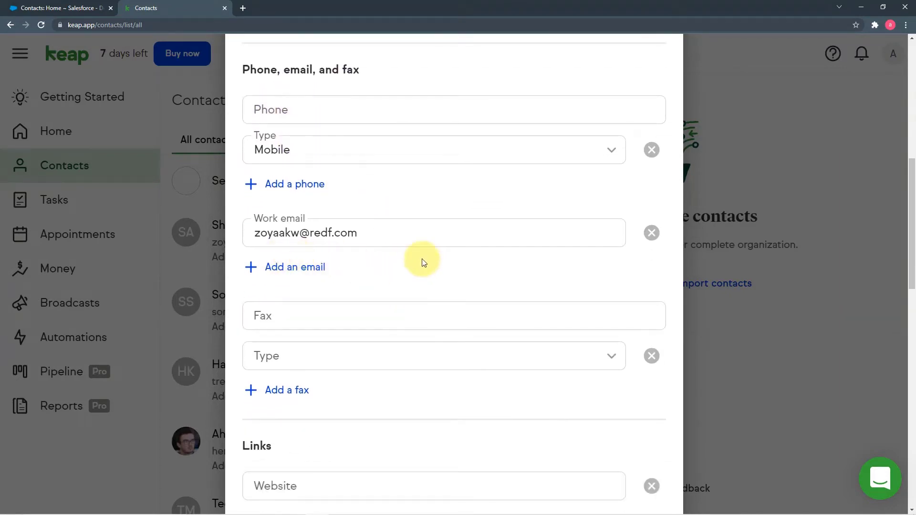
pyautogui.scroll(-6, 422, 262)
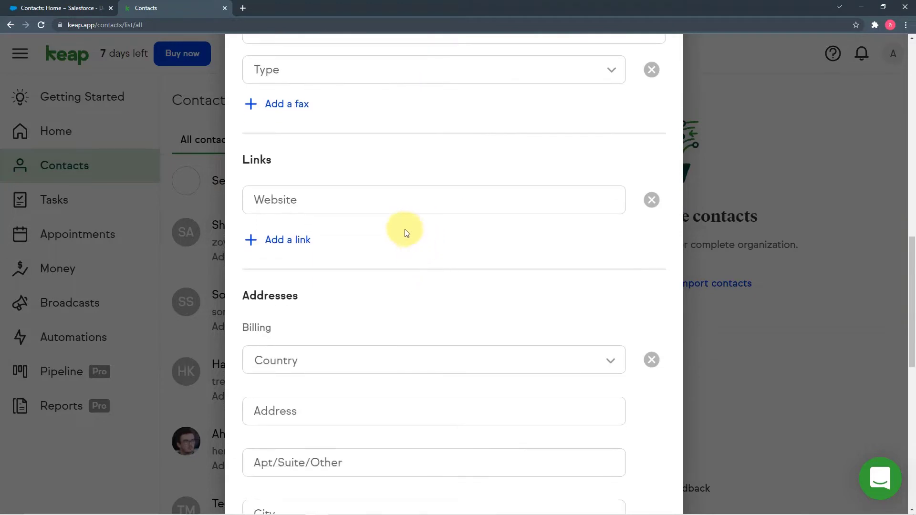
pyautogui.scroll(-7, 405, 233)
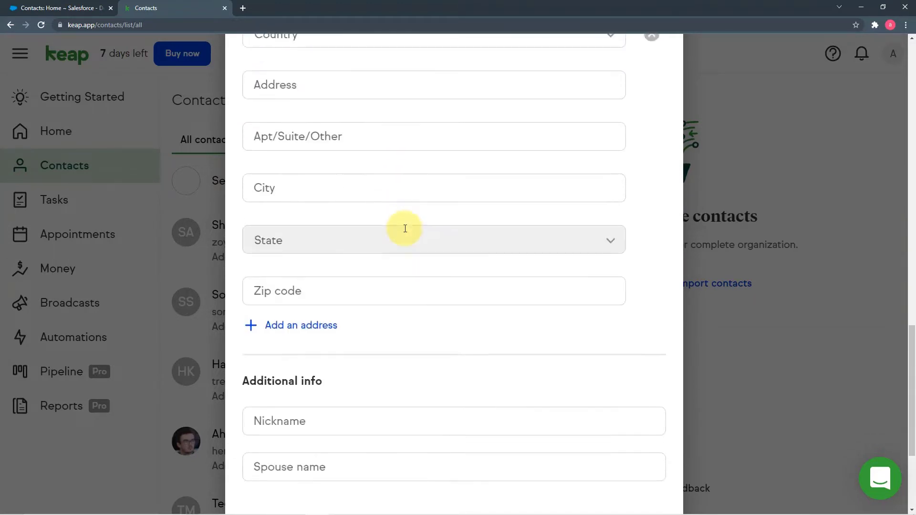
pyautogui.scroll(-4, 405, 229)
pyautogui.scroll(3, 405, 230)
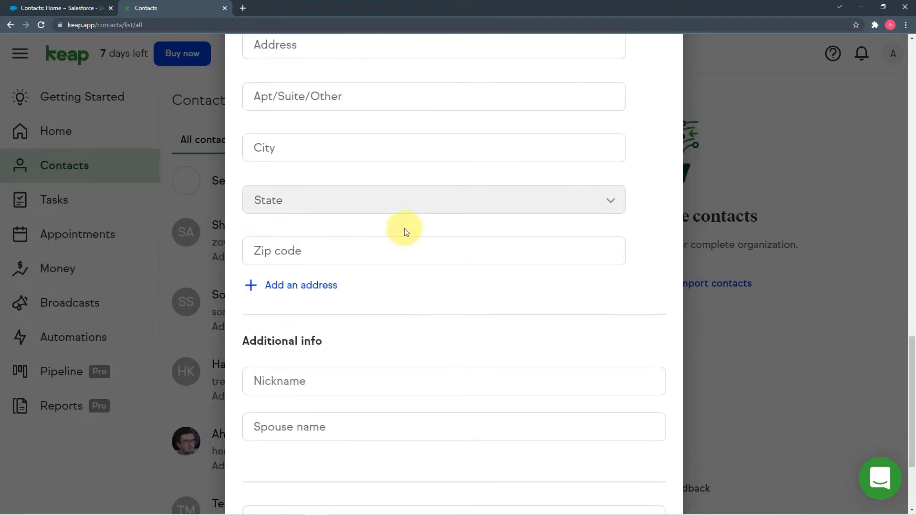
pyautogui.scroll(7, 405, 229)
pyautogui.scroll(-2, 405, 229)
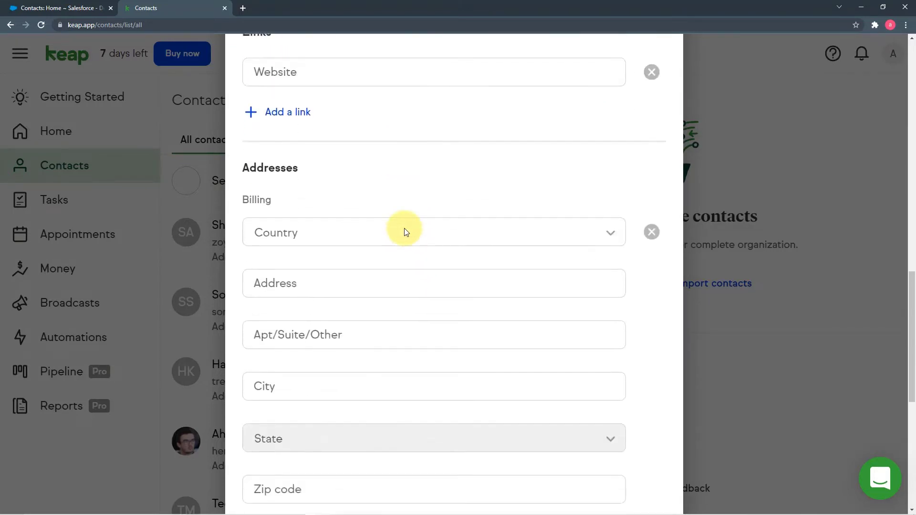
pyautogui.scroll(9, 405, 229)
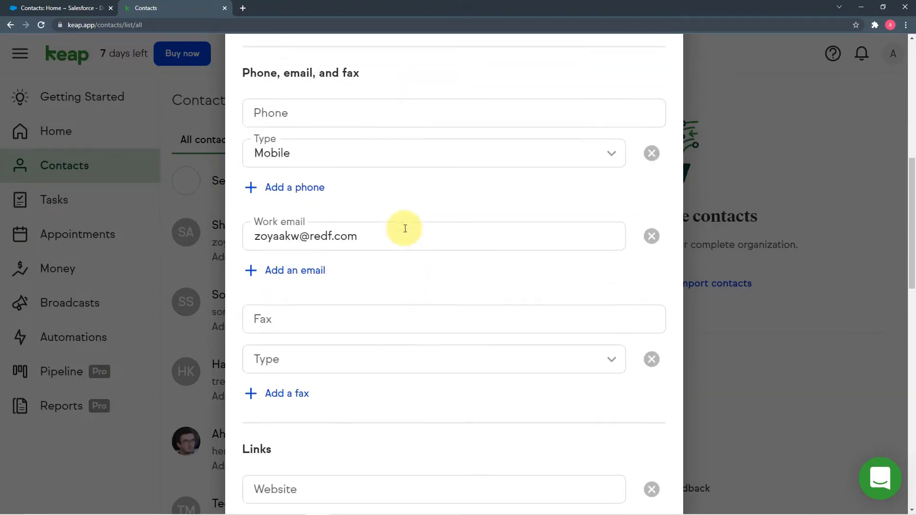
pyautogui.scroll(4, 405, 229)
pyautogui.scroll(-2, 404, 231)
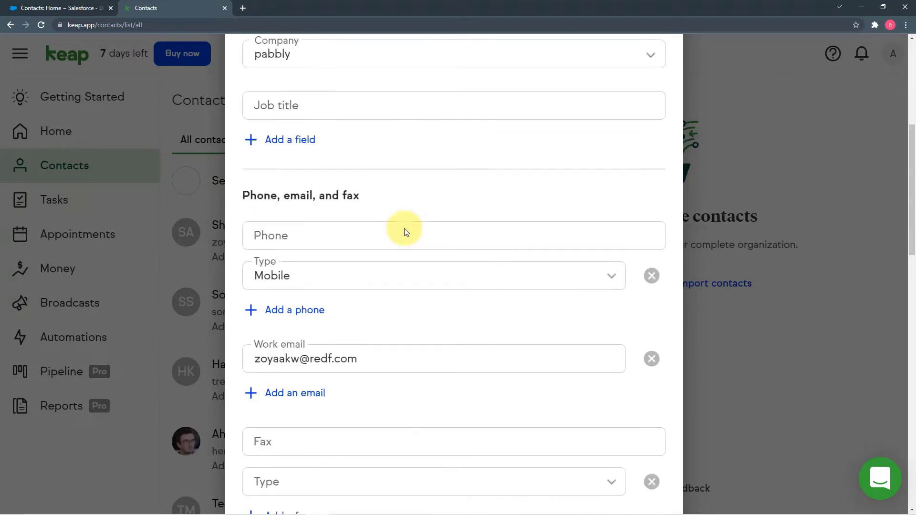
pyautogui.scroll(-9, 405, 228)
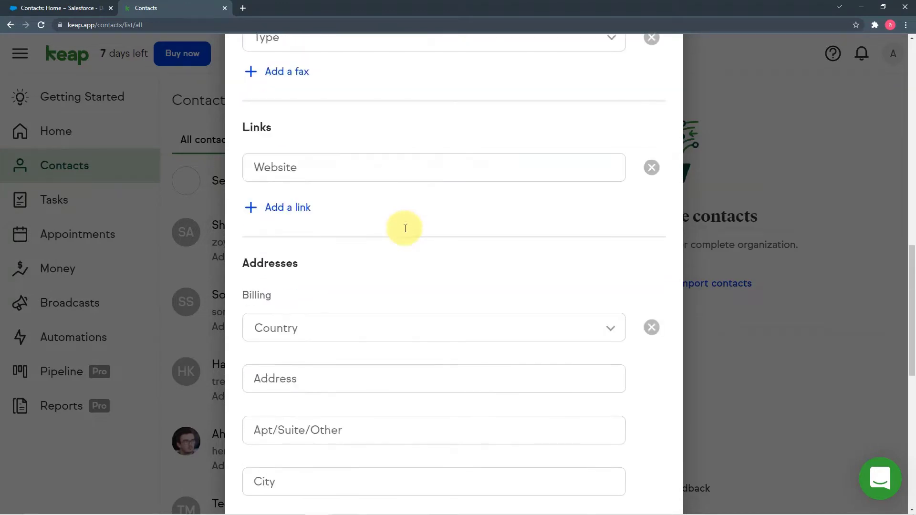
pyautogui.scroll(-3, 405, 228)
pyautogui.click(407, 186)
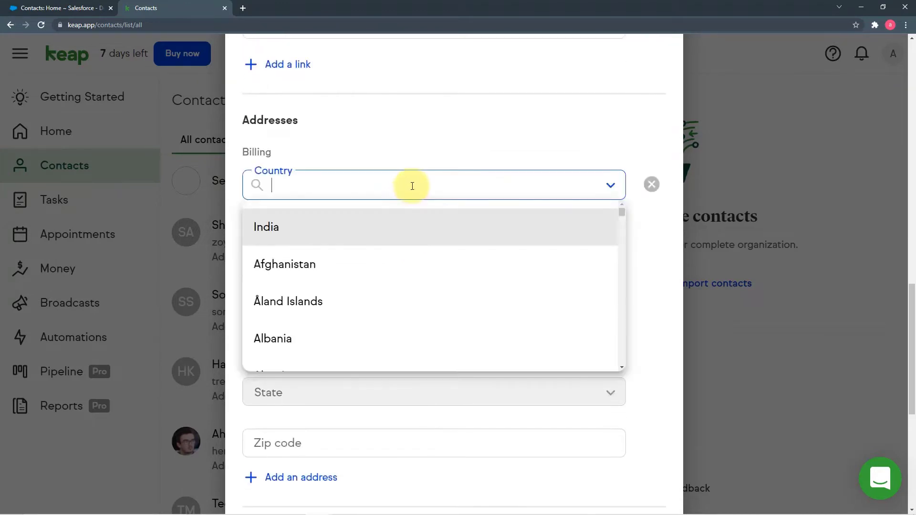
pyautogui.click(377, 229)
# Save the new client contact
pyautogui.scroll(-7, 436, 219)
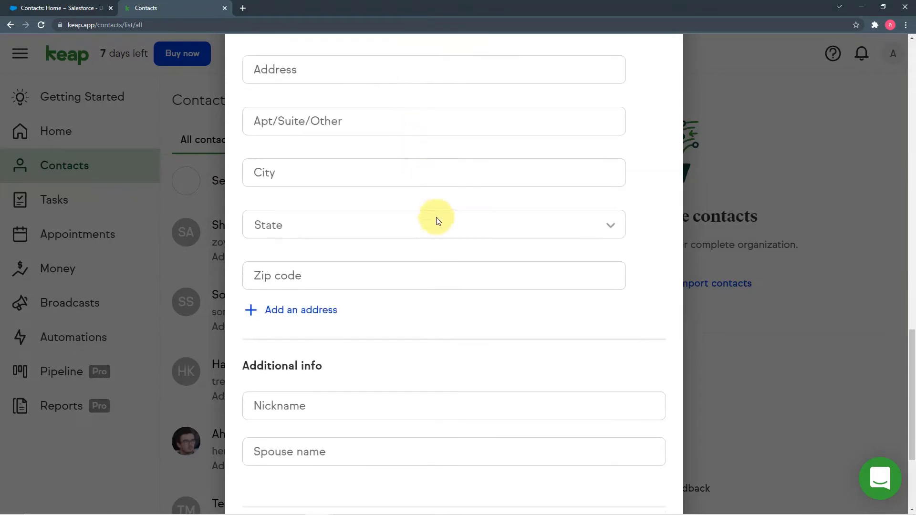
pyautogui.scroll(20, 444, 217)
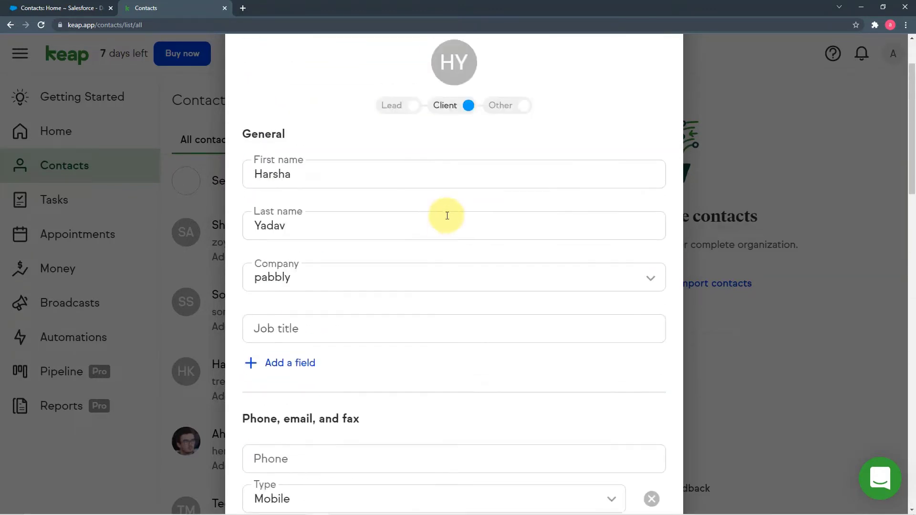
pyautogui.click(656, 76)
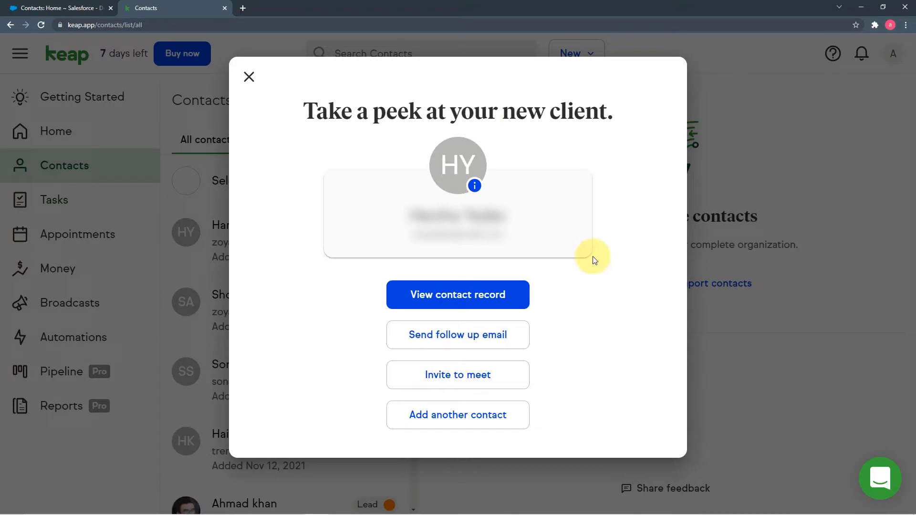
# Close the 'Take a peek at your new client' confirmation
pyautogui.click(249, 78)
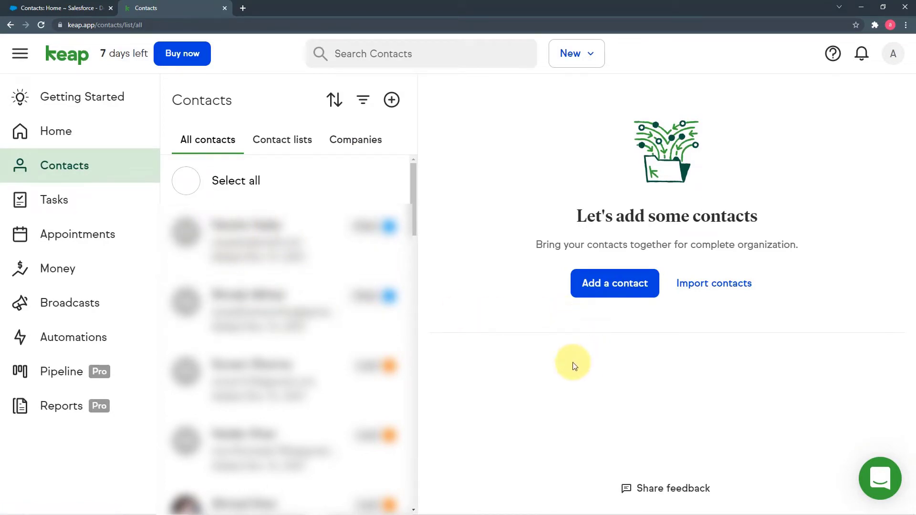
# Reload Salesforce Contacts Home and open the newly synced client's contact record
pyautogui.click(47, 7)
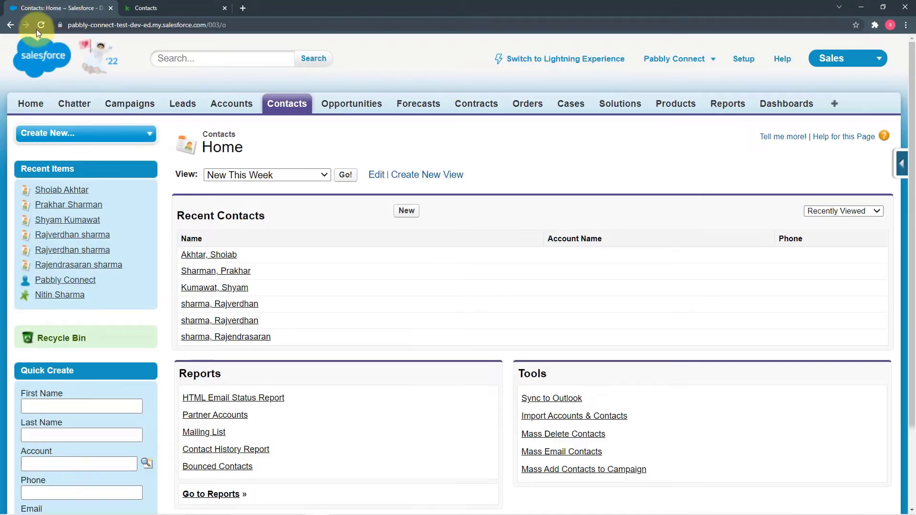
pyautogui.click(42, 26)
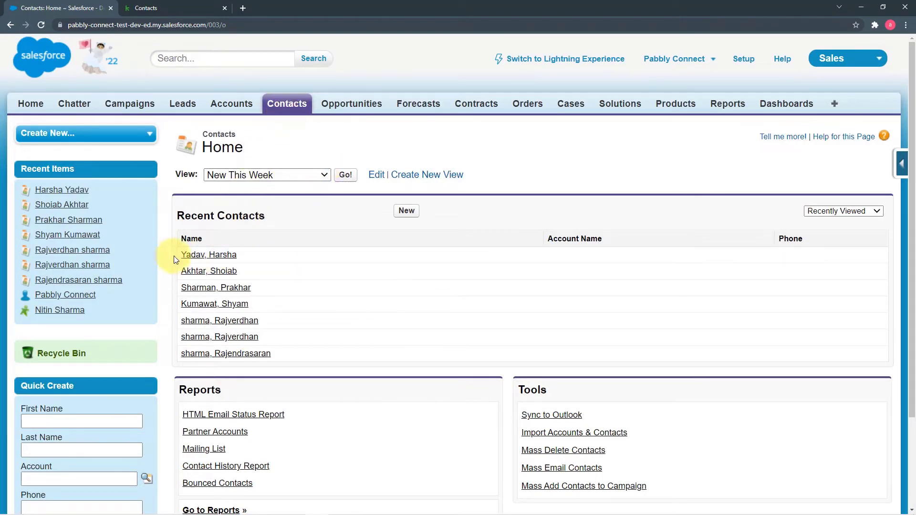
pyautogui.click(236, 258)
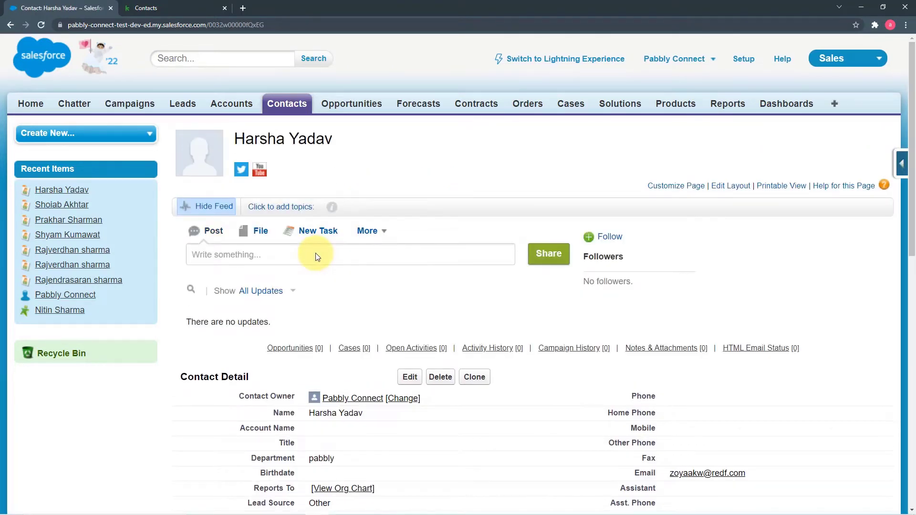
# Review the synced contact's details, including Lead Source Other, then return to Keap's Contacts list
pyautogui.scroll(-4, 316, 256)
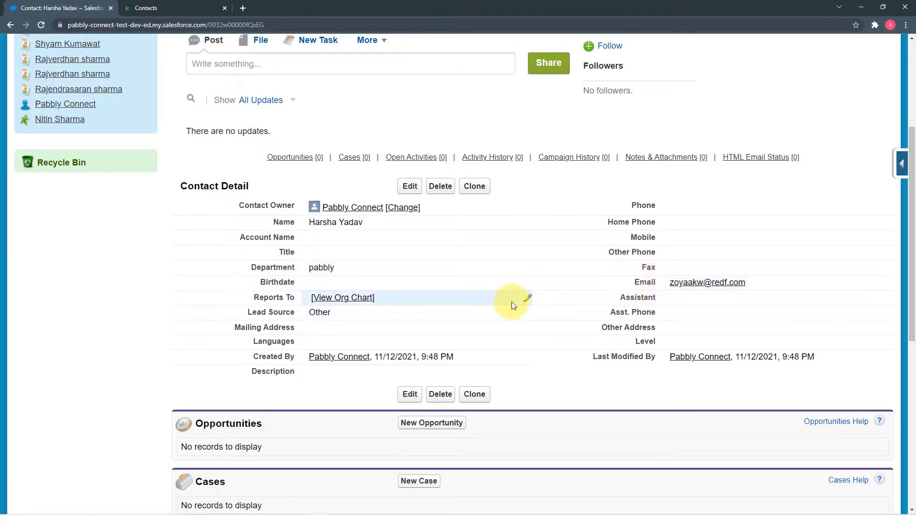
pyautogui.scroll(-1, 511, 302)
pyautogui.scroll(1, 461, 241)
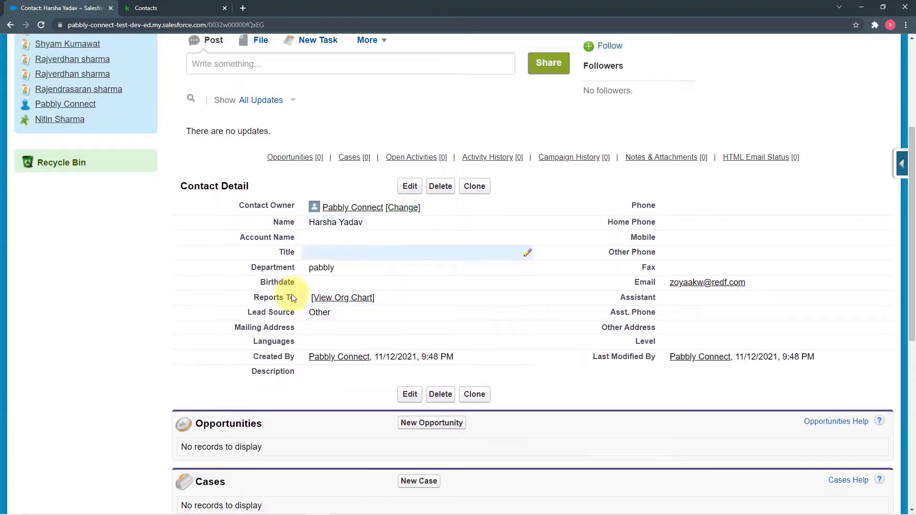
pyautogui.scroll(-2, 190, 301)
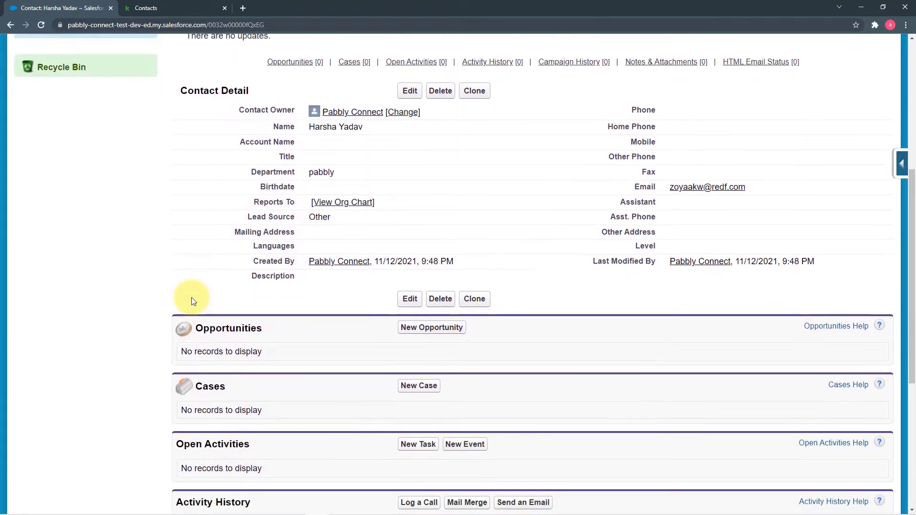
pyautogui.scroll(3, 193, 301)
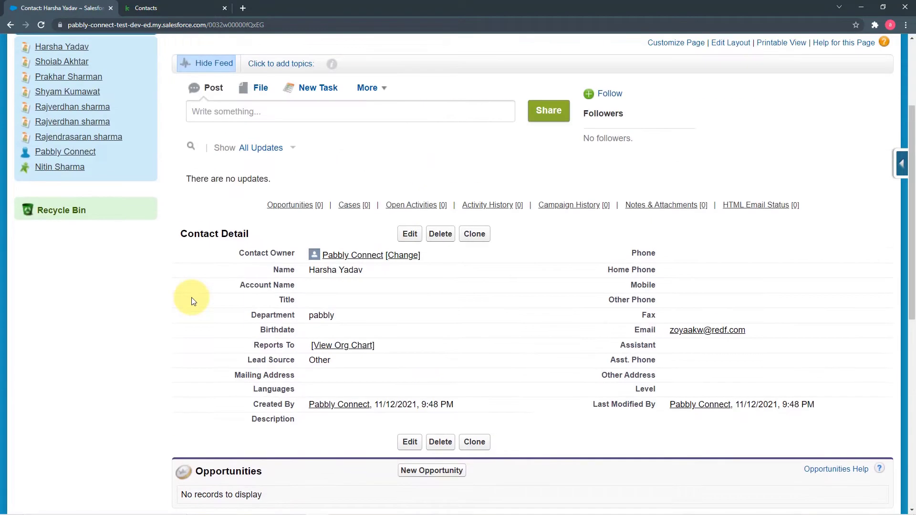
pyautogui.click(177, 8)
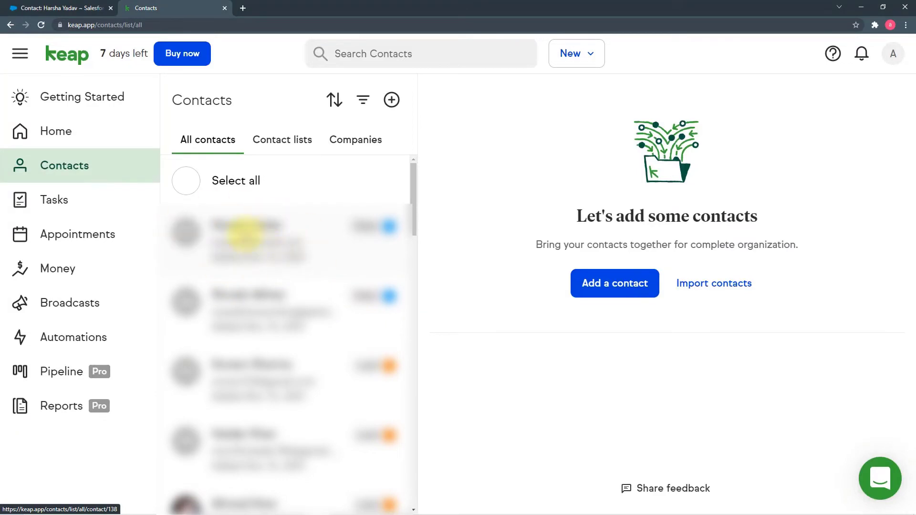
pyautogui.click(54, 8)
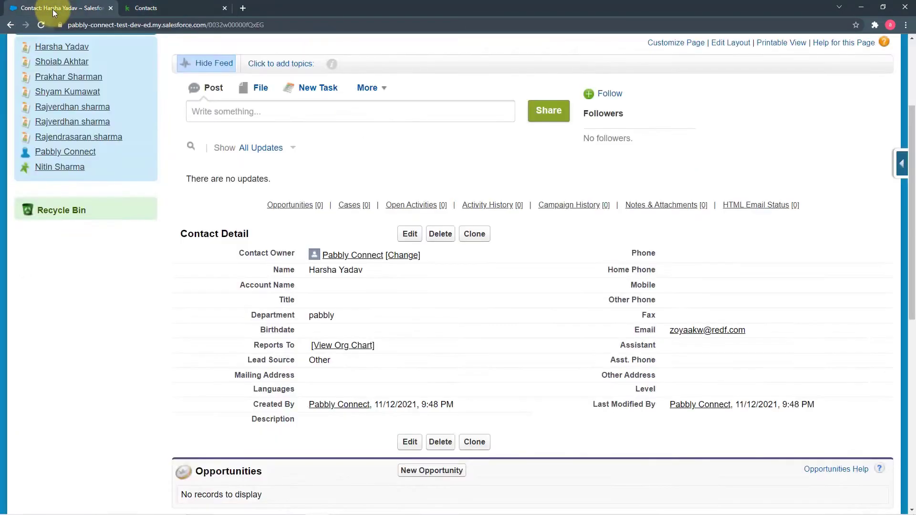
pyautogui.click(159, 9)
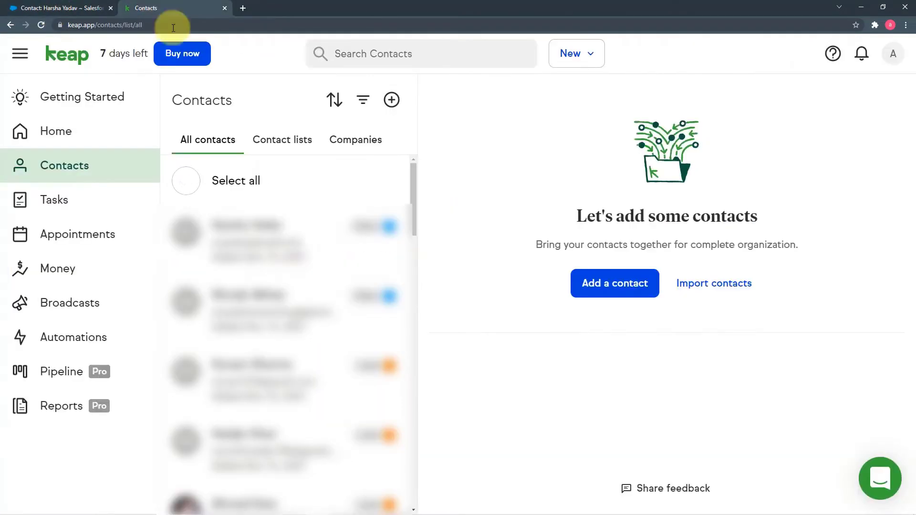
pyautogui.click(53, 9)
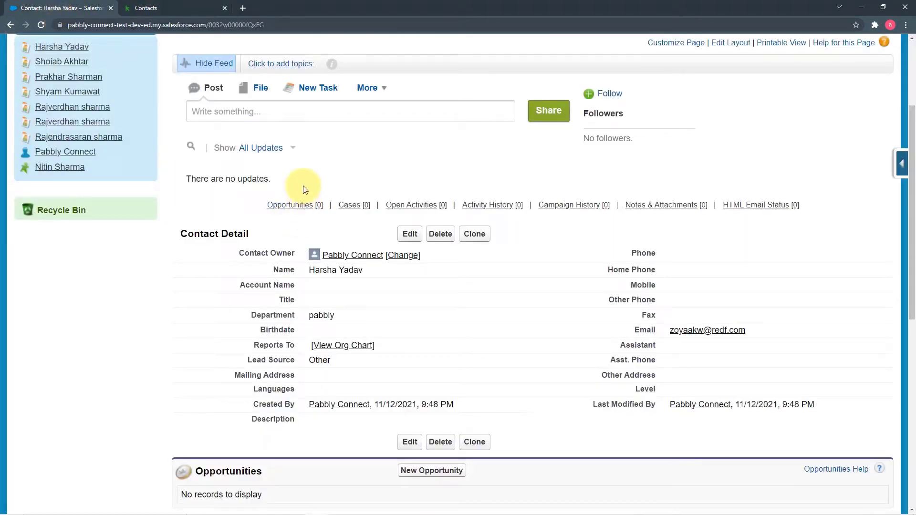
pyautogui.click(192, 8)
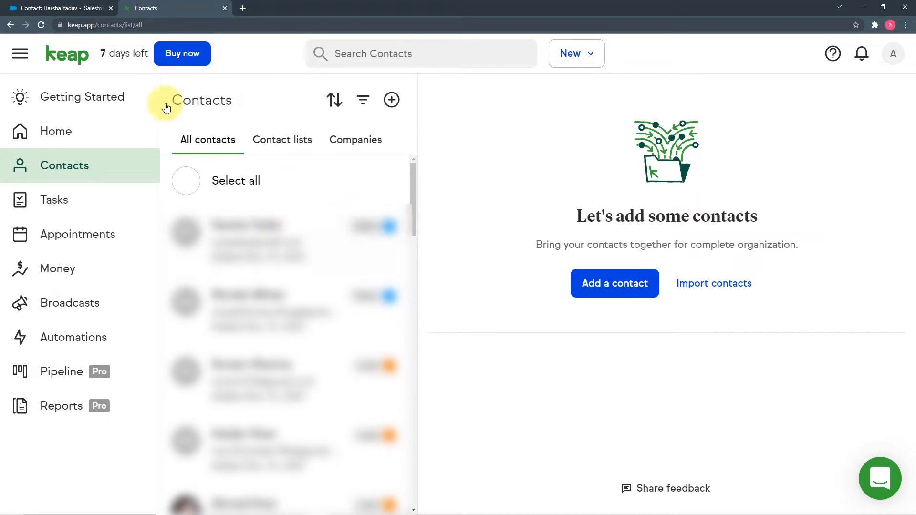
pyautogui.click(69, 9)
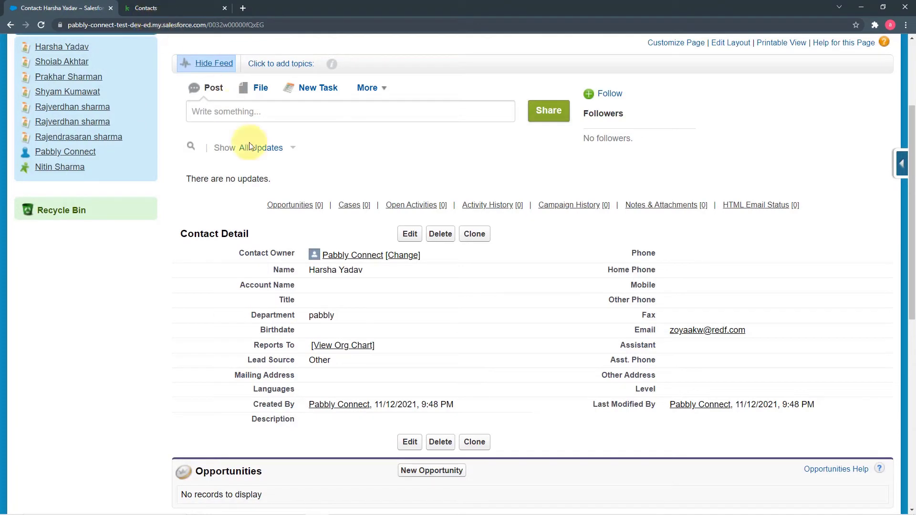
pyautogui.scroll(2, 261, 195)
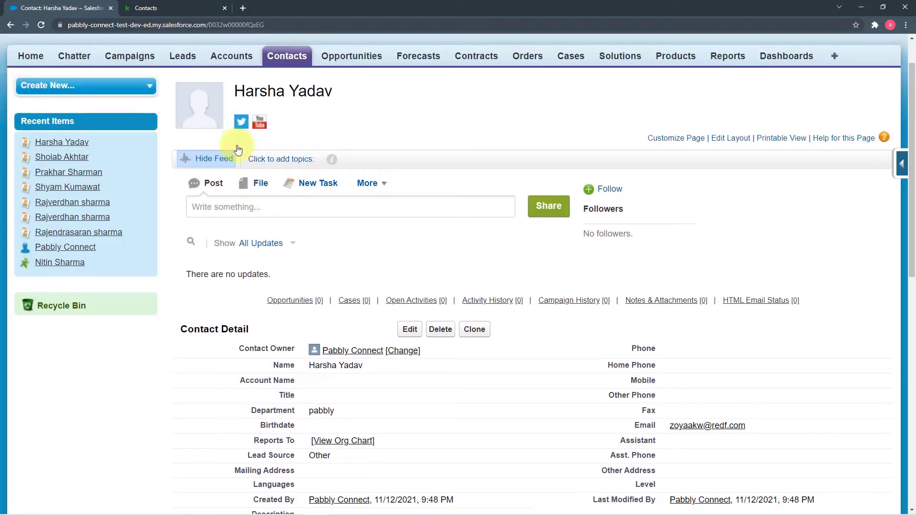
pyautogui.click(176, 6)
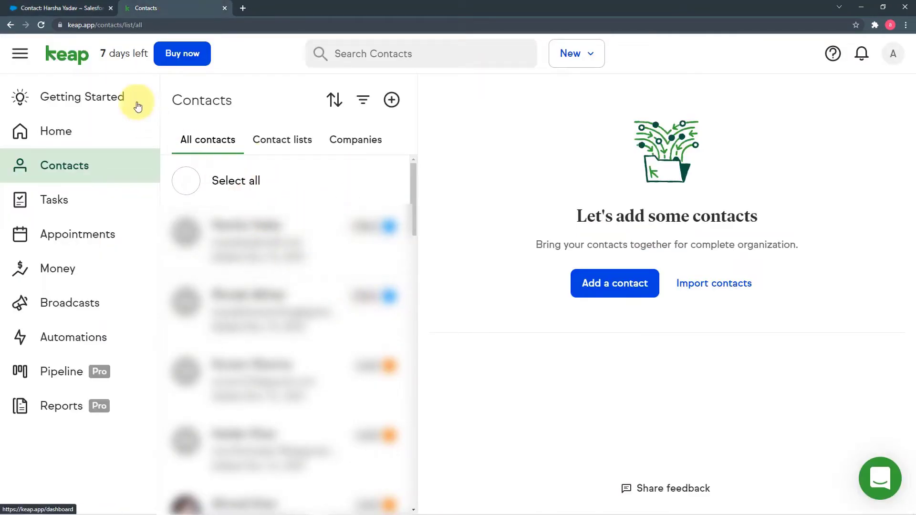
pyautogui.click(62, 8)
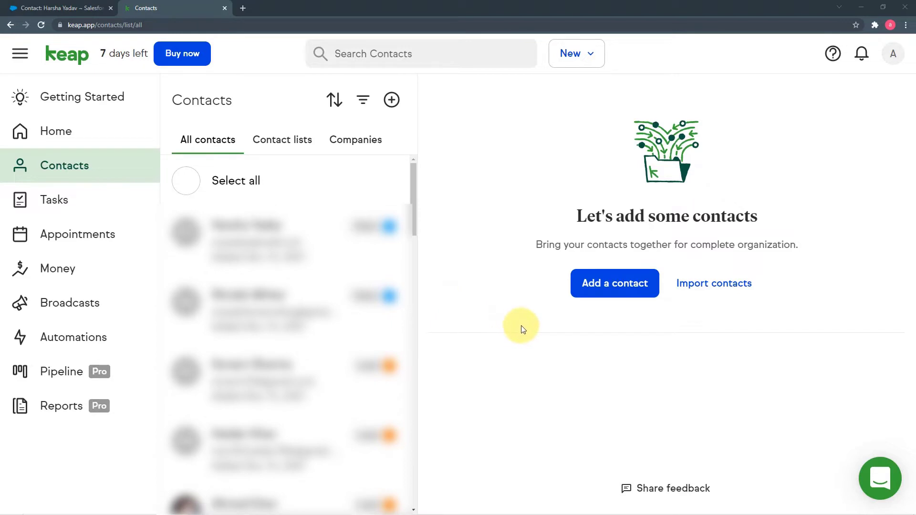
pyautogui.click(62, 8)
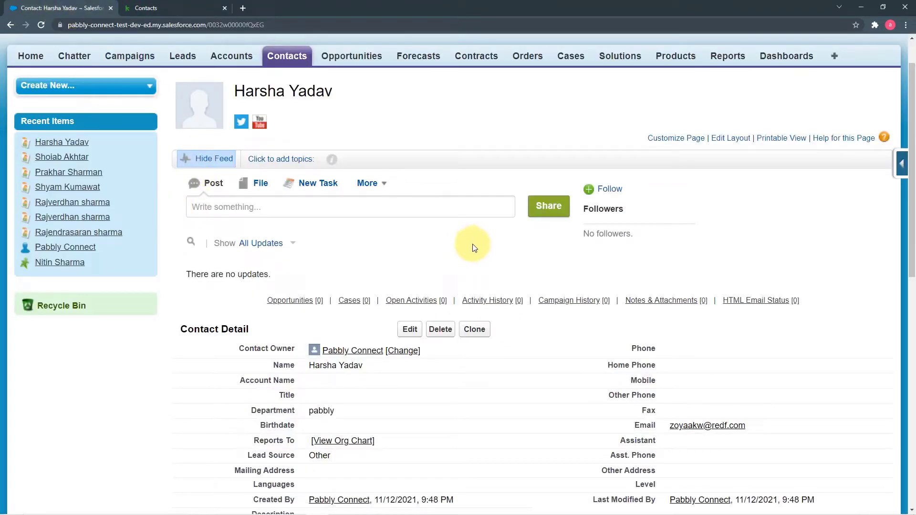
pyautogui.click(145, 8)
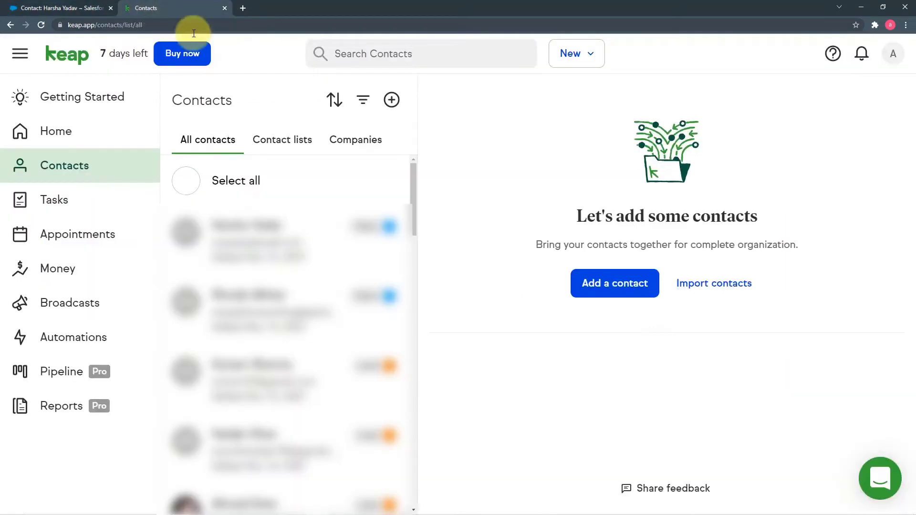
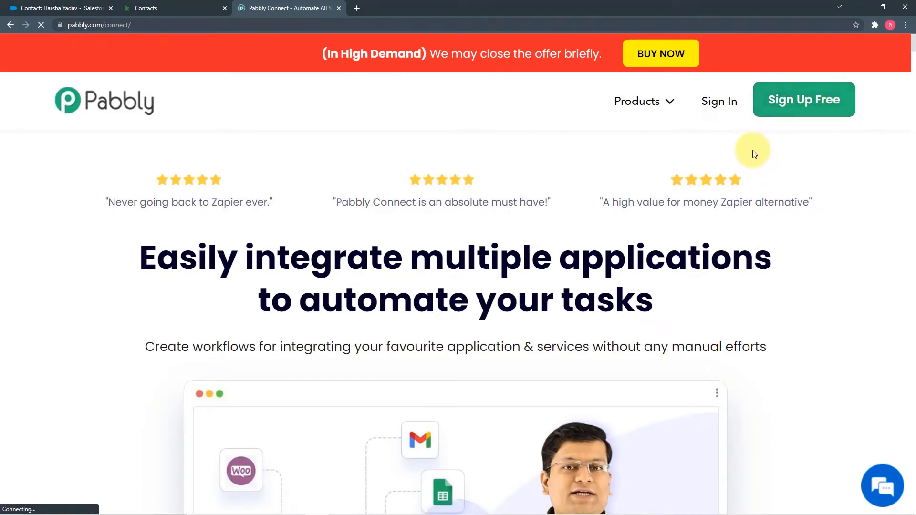
# Sign in to the Pabbly account and launch Pabbly Connect from the apps list
pyautogui.click(711, 106)
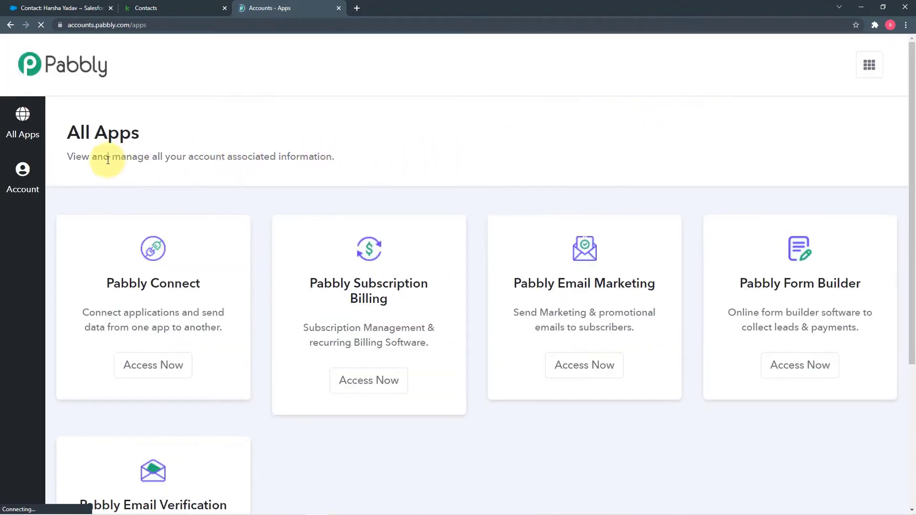
pyautogui.scroll(-4, 240, 197)
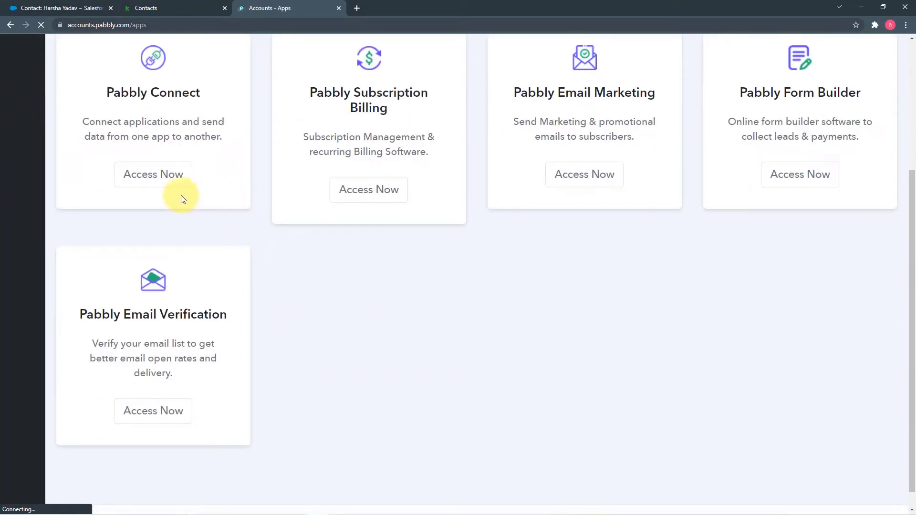
pyautogui.click(155, 181)
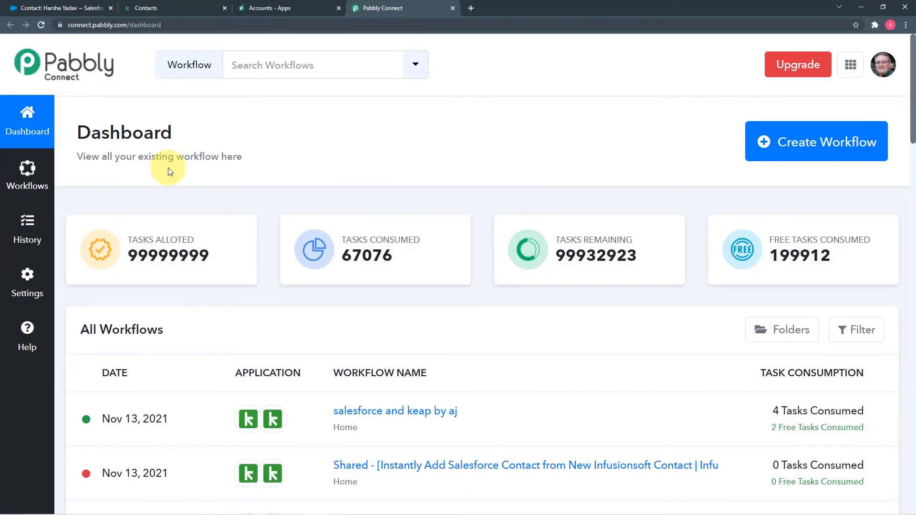
# Look through the dashboard's existing workflows and start creating a new workflow
pyautogui.scroll(-9, 168, 168)
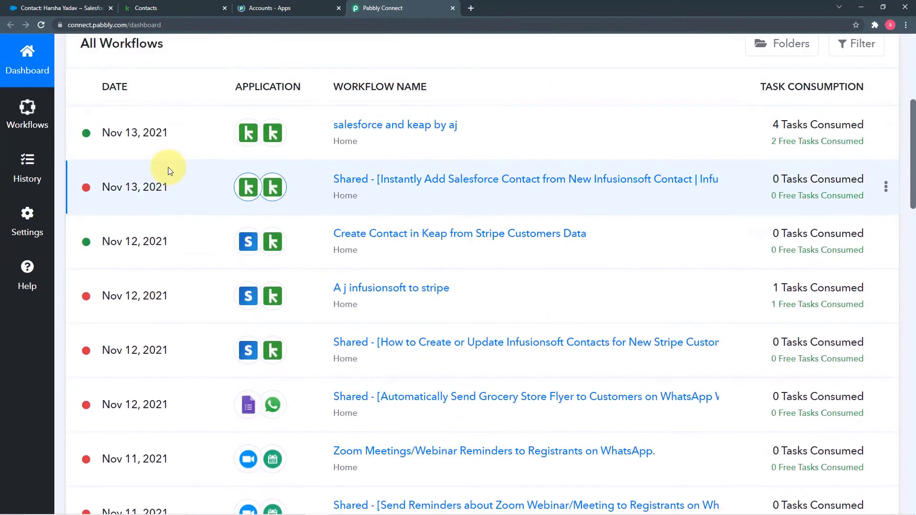
pyautogui.scroll(-2, 172, 171)
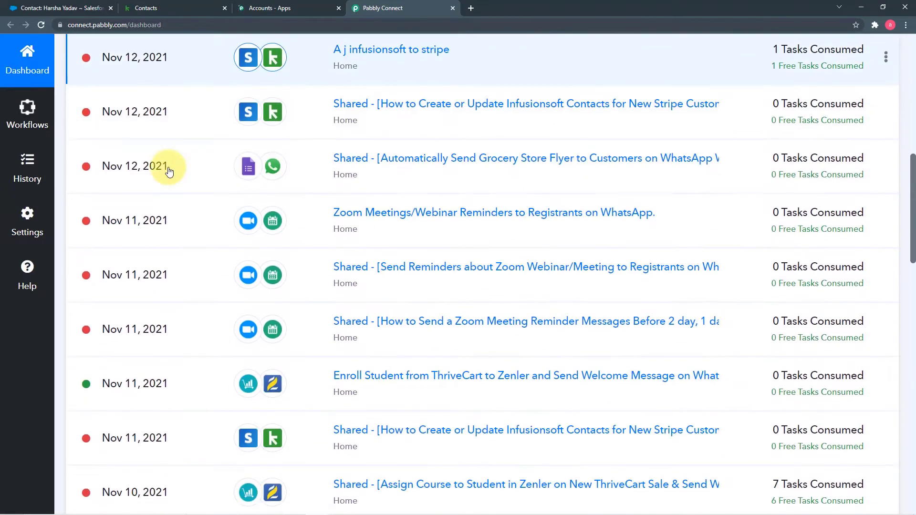
pyautogui.scroll(5, 487, 262)
pyautogui.scroll(6, 487, 263)
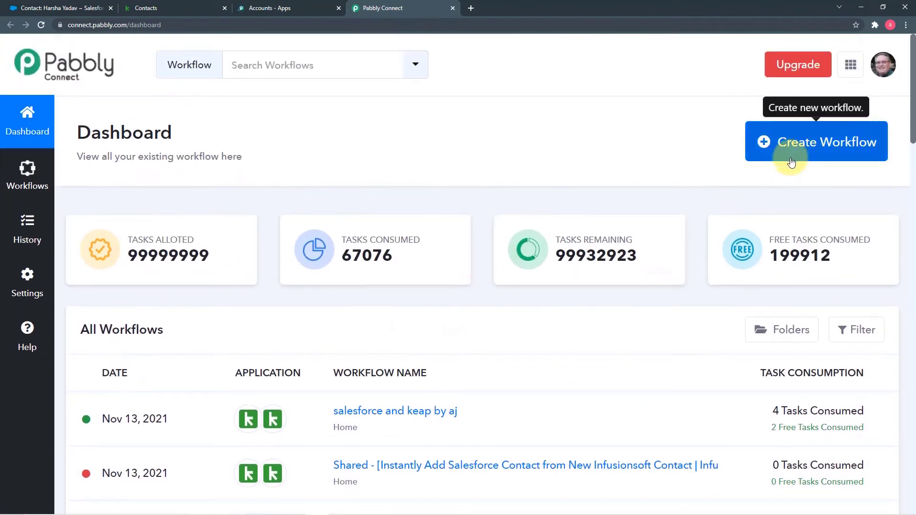
pyautogui.click(794, 159)
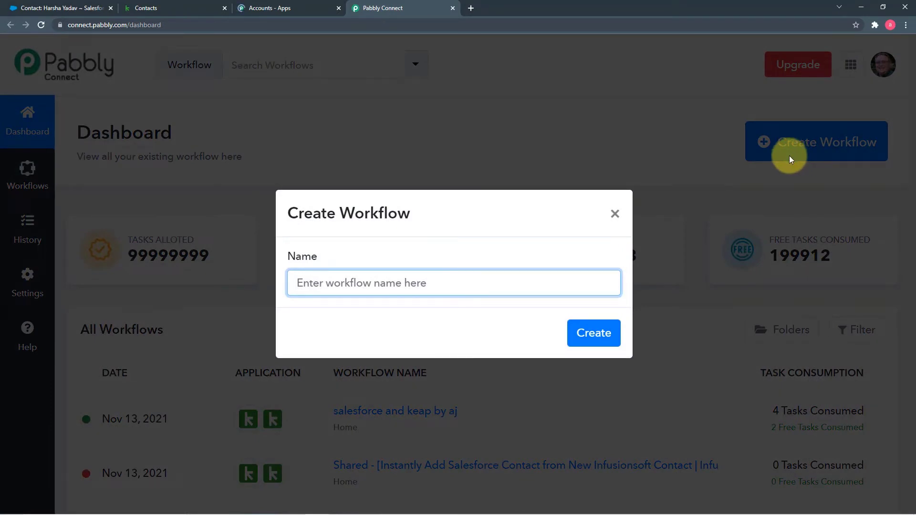
# Name the workflow 'Create Contact in Salesforce CRM from Keap New Contact.' and create it
pyautogui.write('Create Contact in Salesforce CRM from Keap New Contact.')
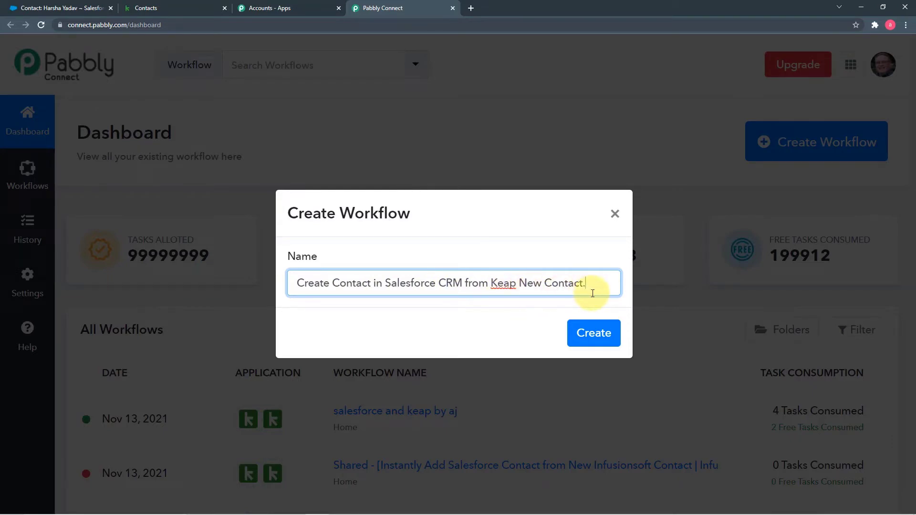
pyautogui.click(588, 340)
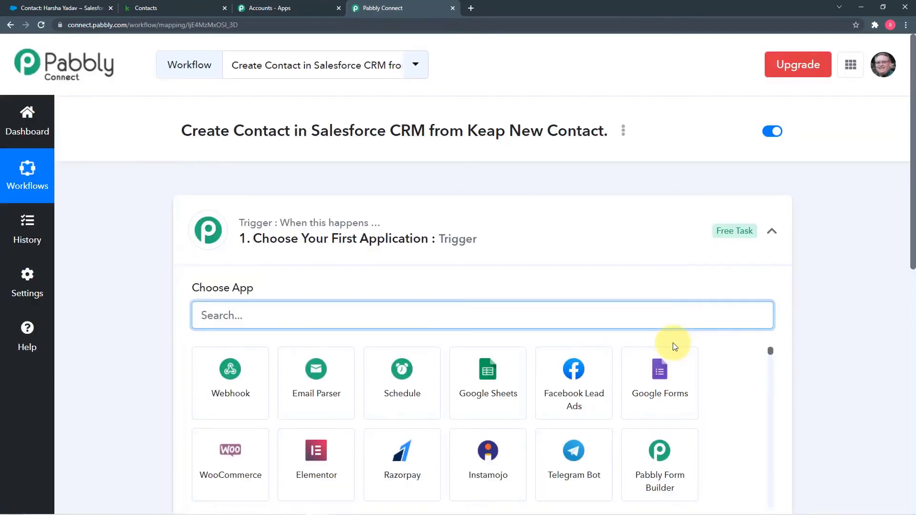
# Set the workflow's trigger app to Infusionsoft by Keap, found by searching 'kea'
pyautogui.click(773, 232)
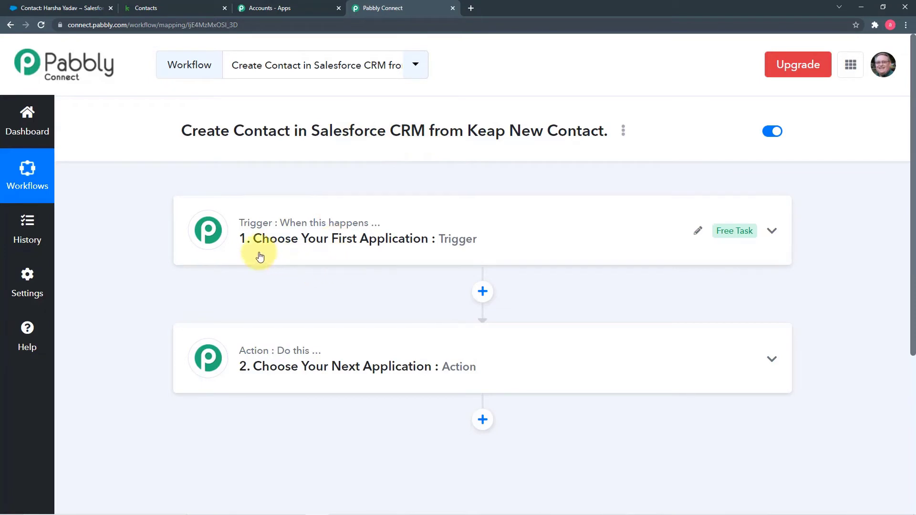
pyautogui.click(283, 247)
pyautogui.scroll(-1, 283, 245)
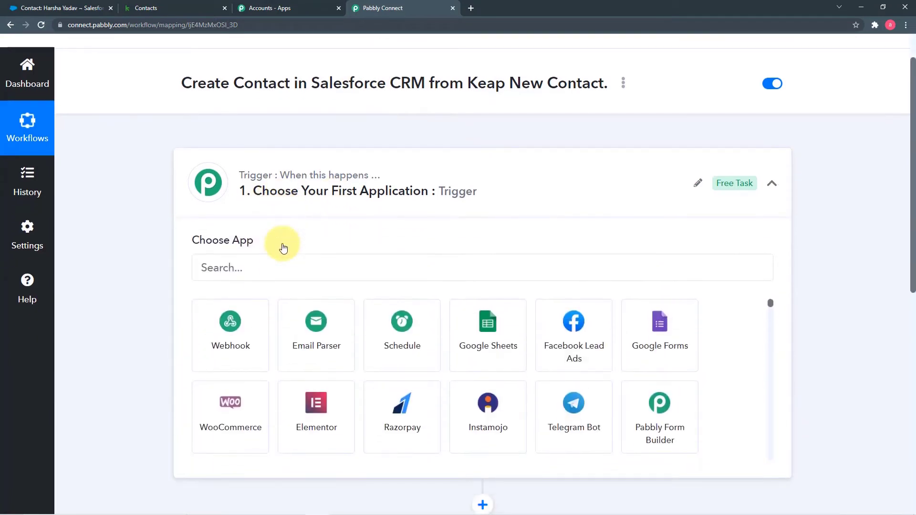
pyautogui.click(289, 261)
pyautogui.write('kea')
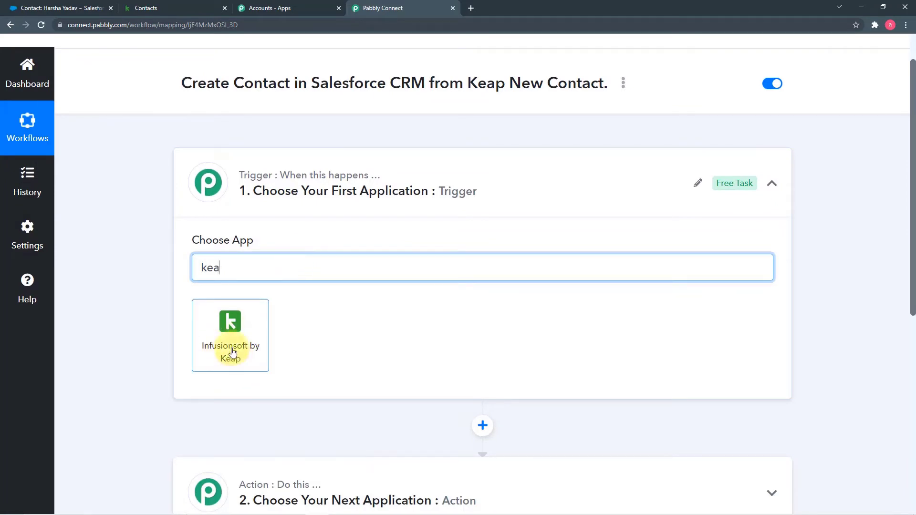
pyautogui.click(262, 359)
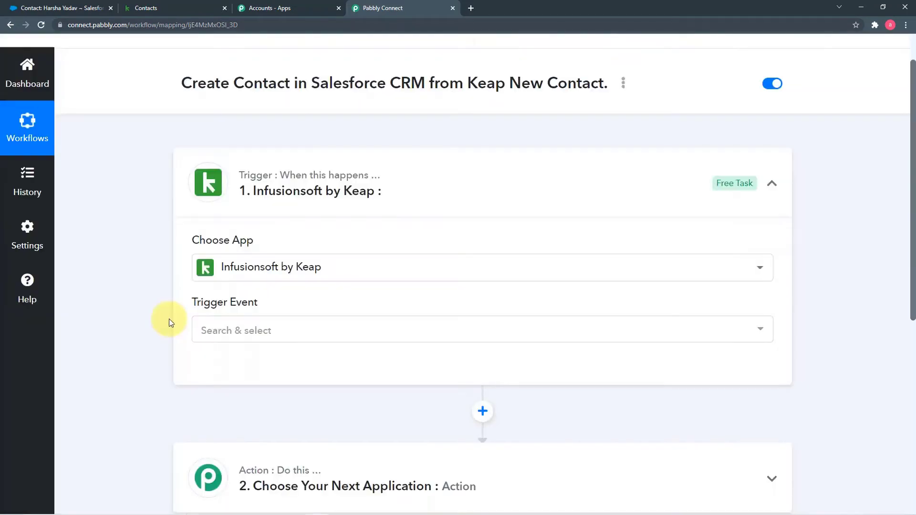
# Choose New Contact as the trigger event and begin connecting a Keap account
pyautogui.click(278, 343)
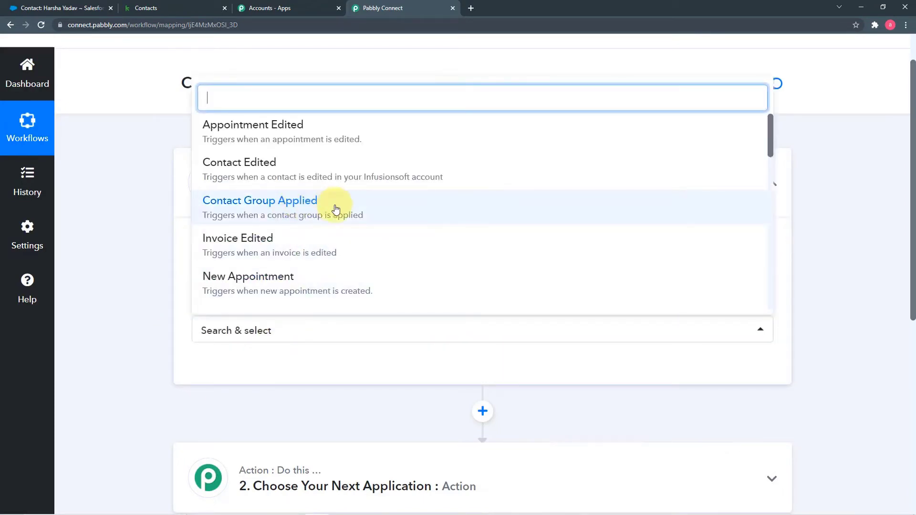
pyautogui.scroll(-2, 336, 210)
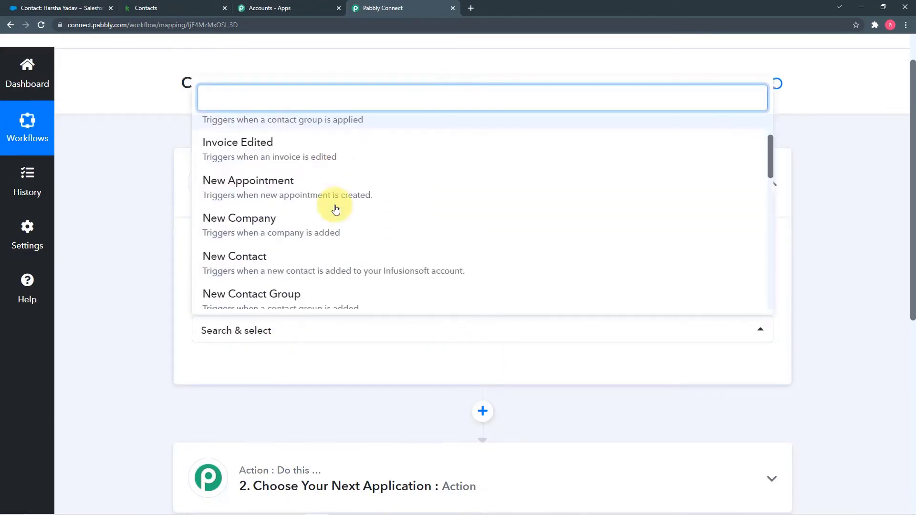
pyautogui.click(276, 262)
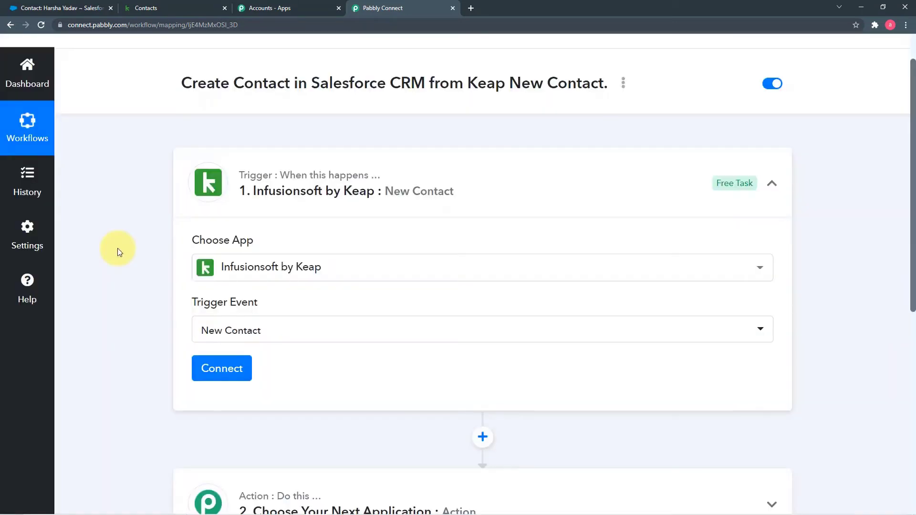
pyautogui.click(221, 368)
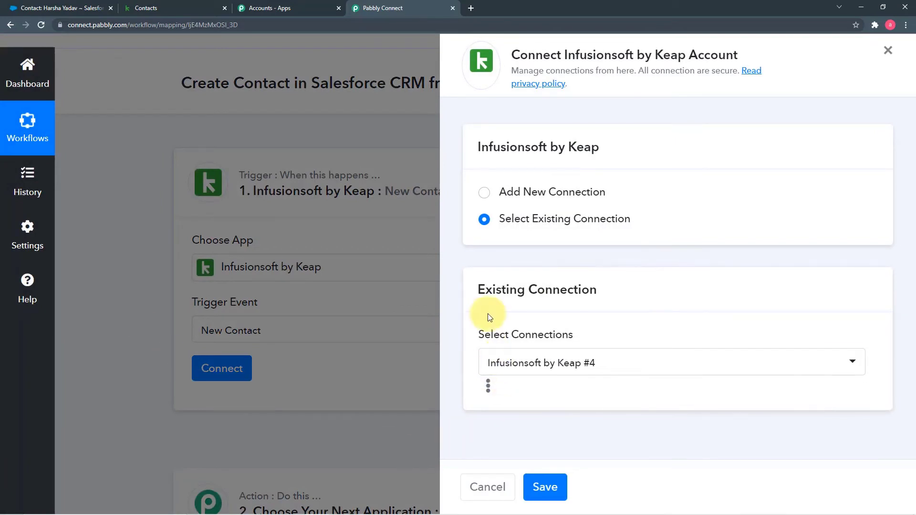
# Add a new Infusionsoft by Keap connection by logging into Keap and allowing access
pyautogui.click(485, 194)
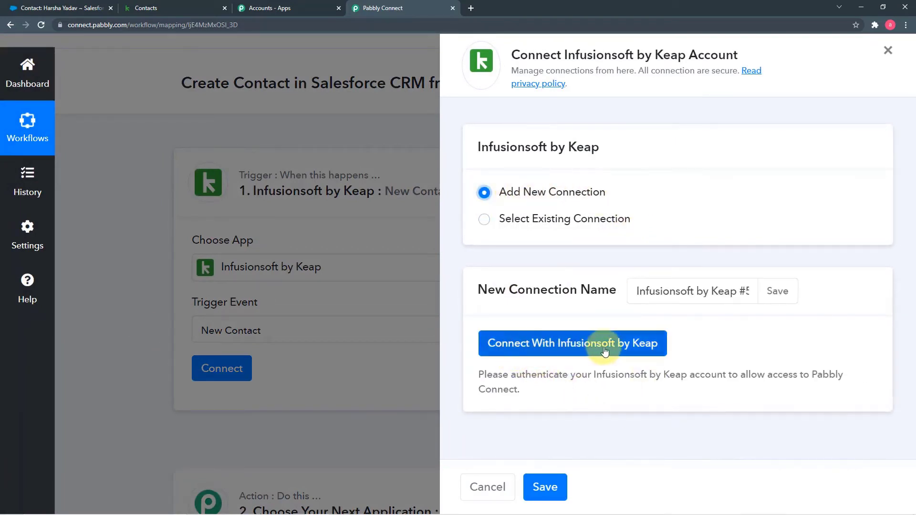
pyautogui.click(633, 352)
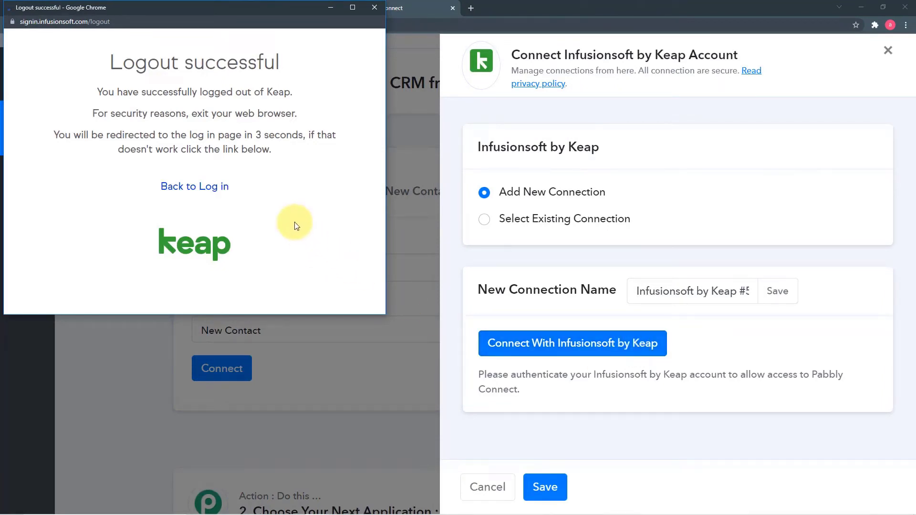
pyautogui.scroll(-2, 213, 233)
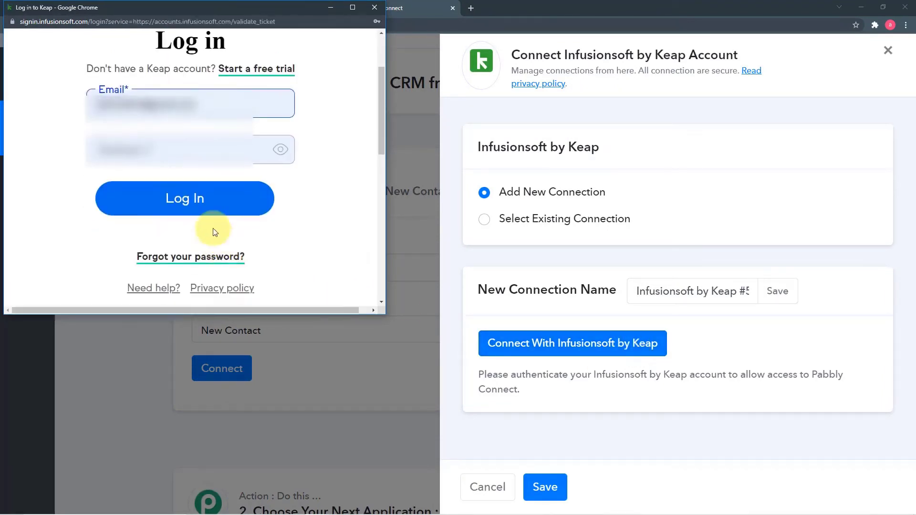
pyautogui.click(215, 201)
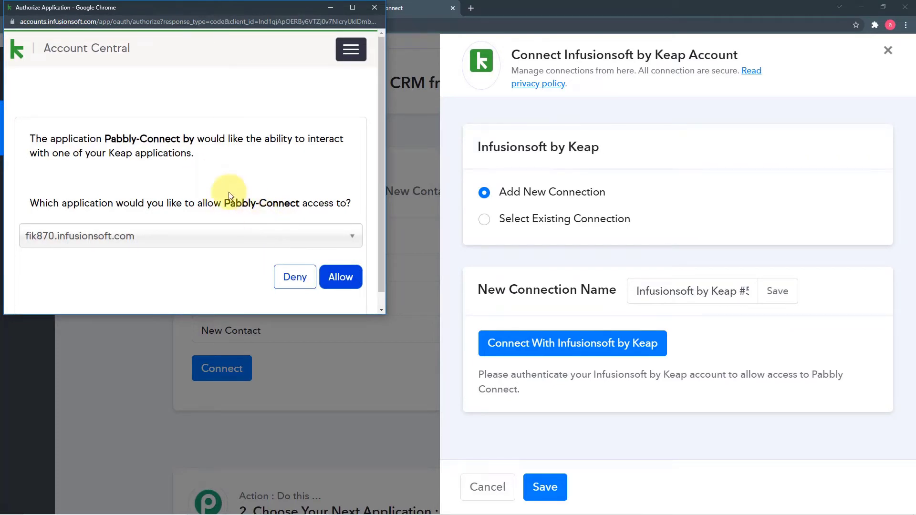
pyautogui.scroll(-1, 230, 196)
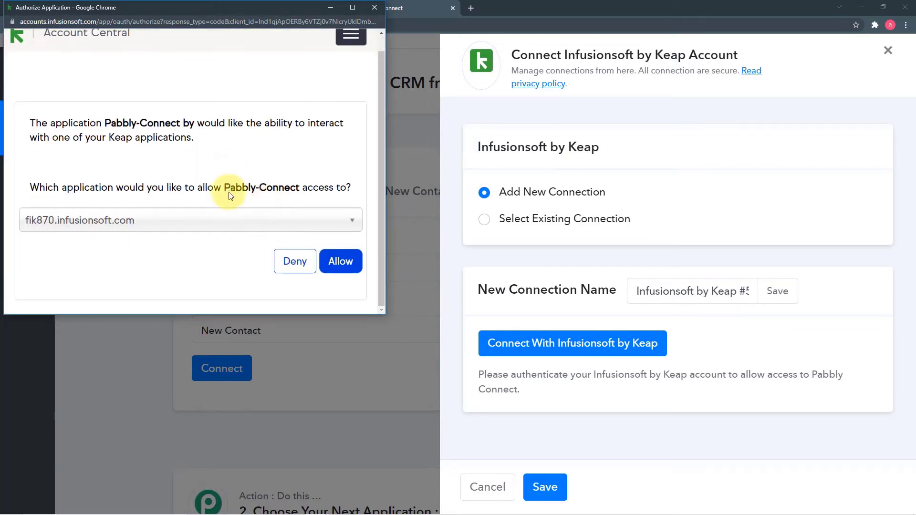
pyautogui.click(343, 266)
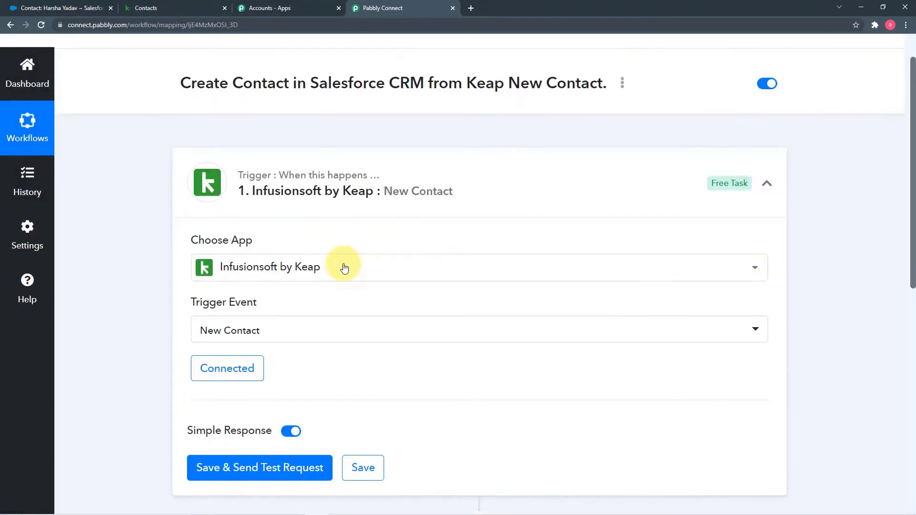
pyautogui.scroll(-2, 130, 270)
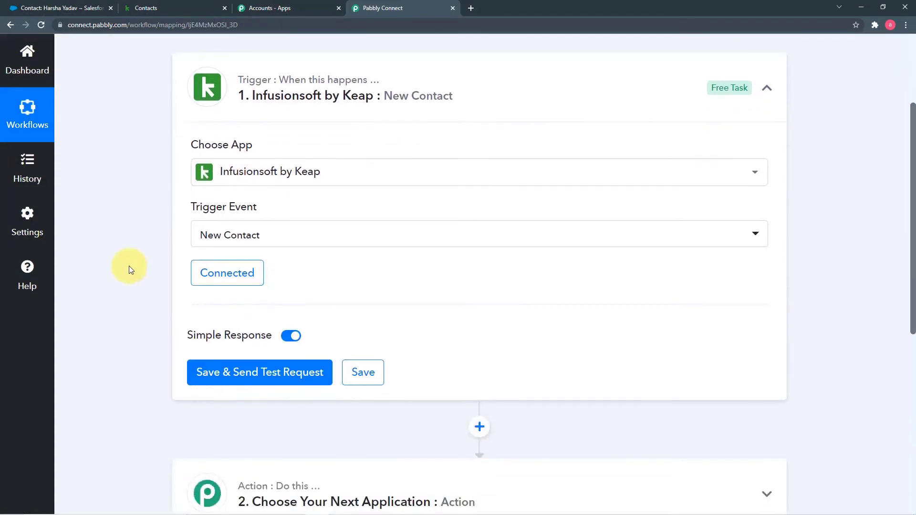
# Save the Keap trigger and send a test request, then switch to Keap's Contacts page
pyautogui.scroll(-1, 129, 270)
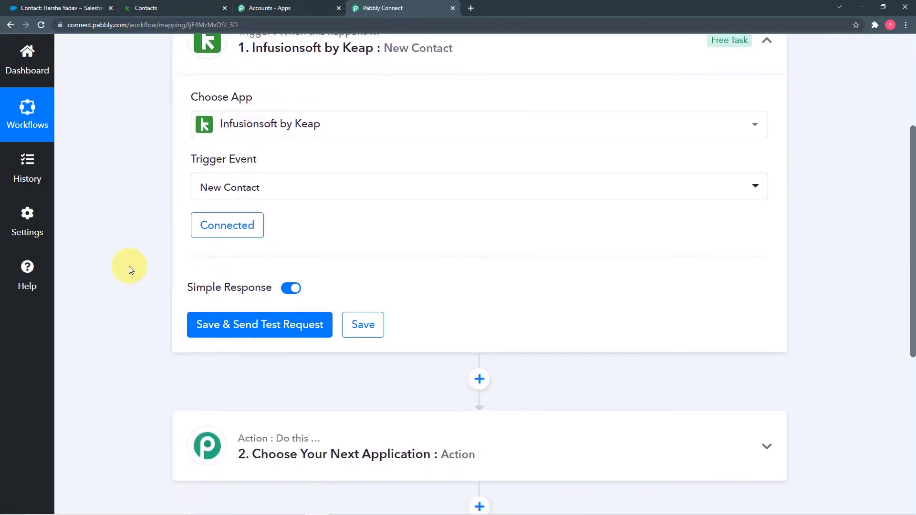
pyautogui.click(249, 336)
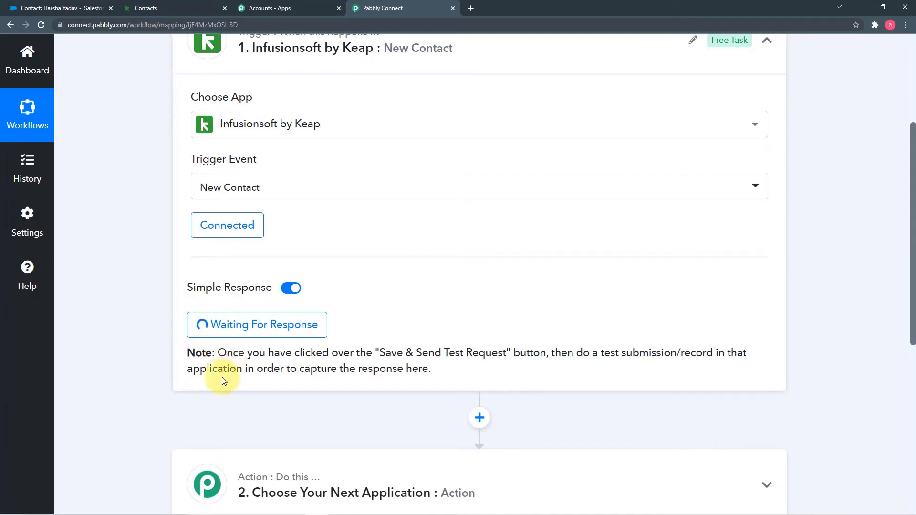
pyautogui.click(155, 9)
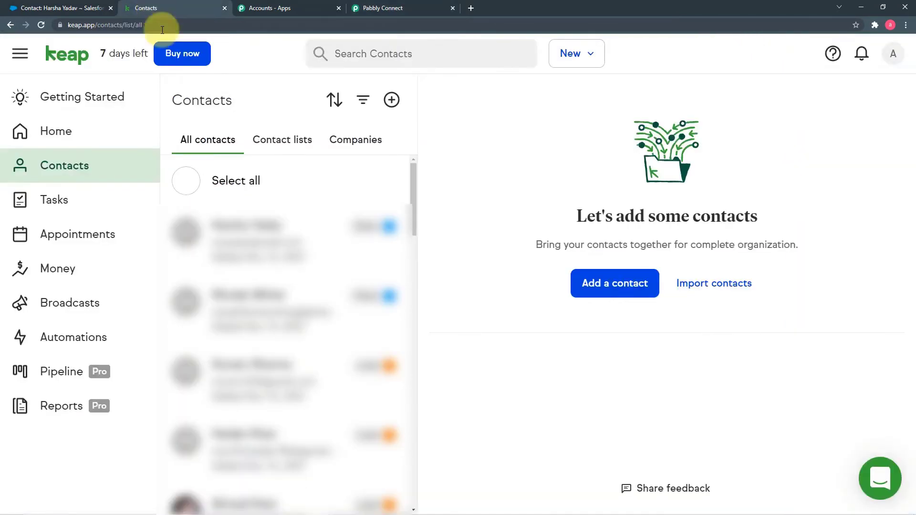
# In Add a contact, enter the new contact's first name, last name, work email, company and phone
pyautogui.click(615, 284)
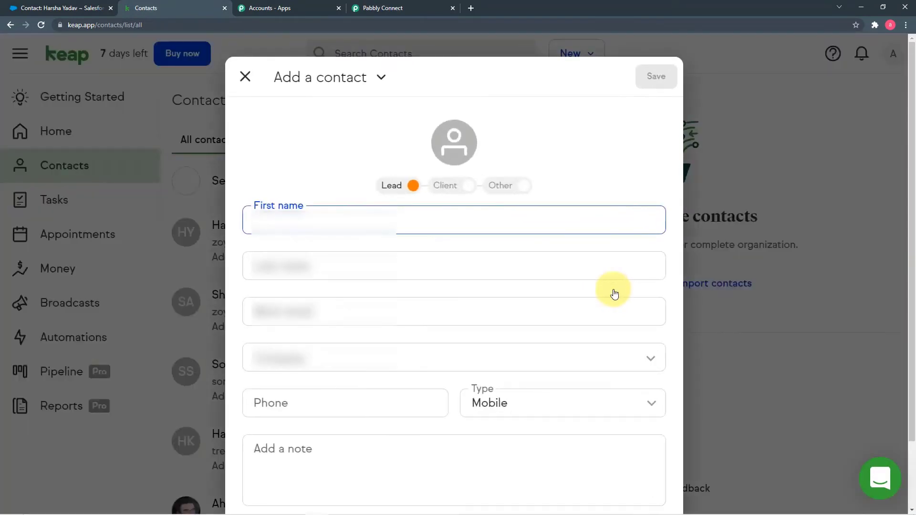
pyautogui.write('Y')
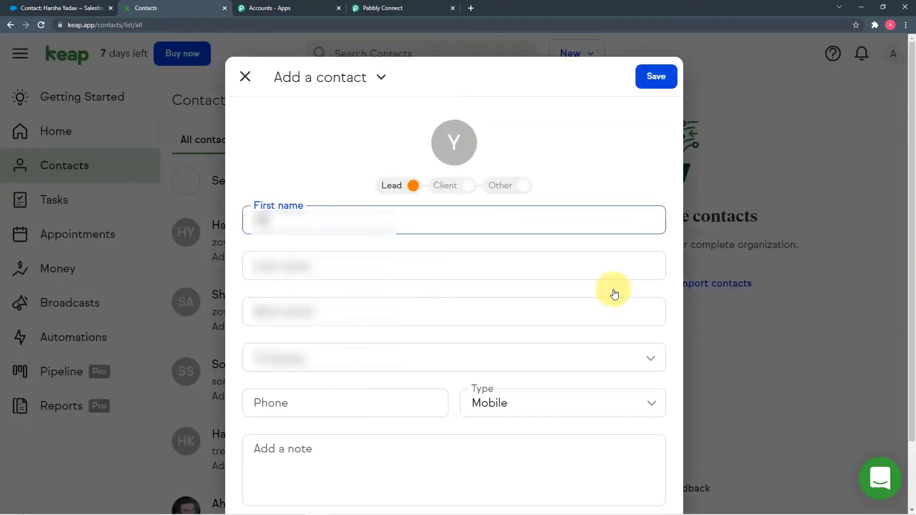
pyautogui.click(497, 263)
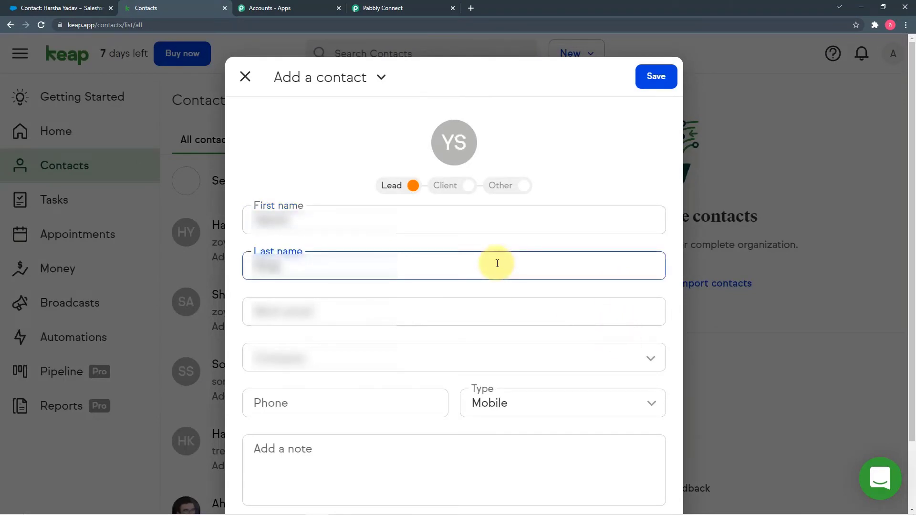
pyautogui.click(465, 303)
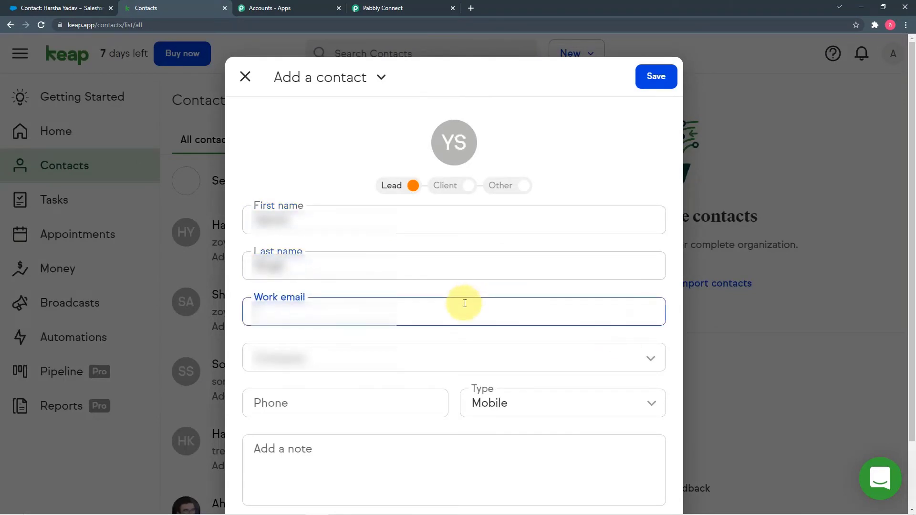
pyautogui.scroll(-2, 465, 304)
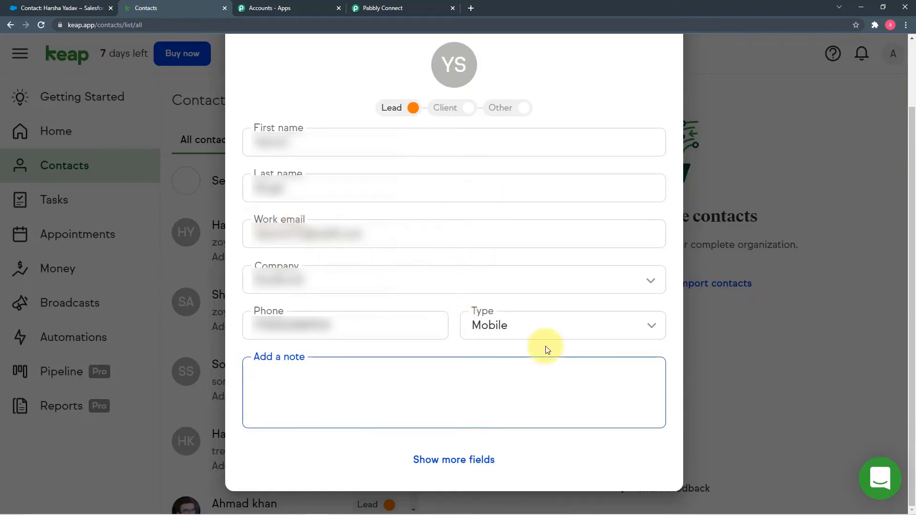
# Review the remaining contact fields, save the new lead, and dismiss its summary
pyautogui.click(461, 466)
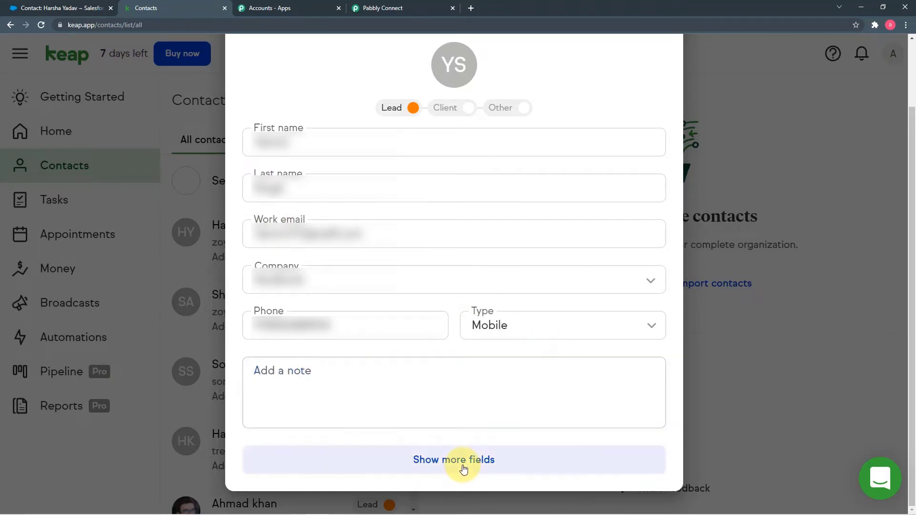
pyautogui.scroll(-9, 471, 305)
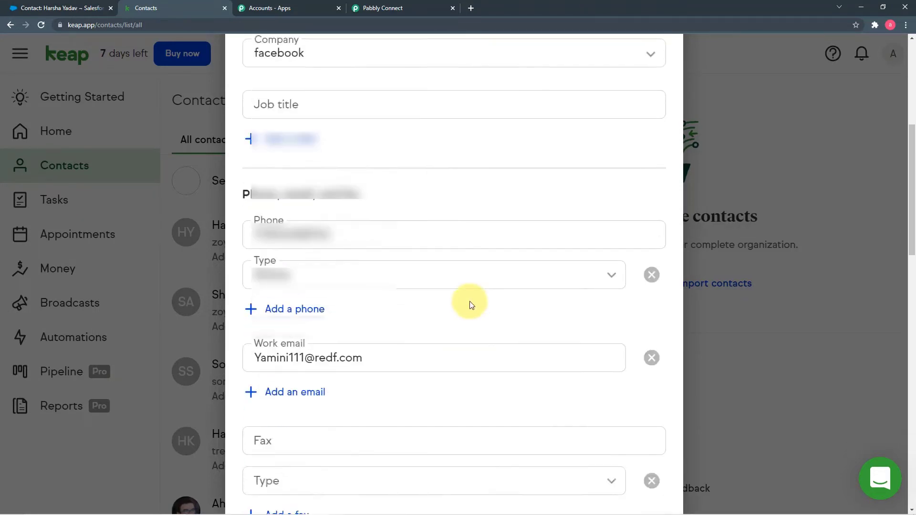
pyautogui.scroll(-3, 470, 302)
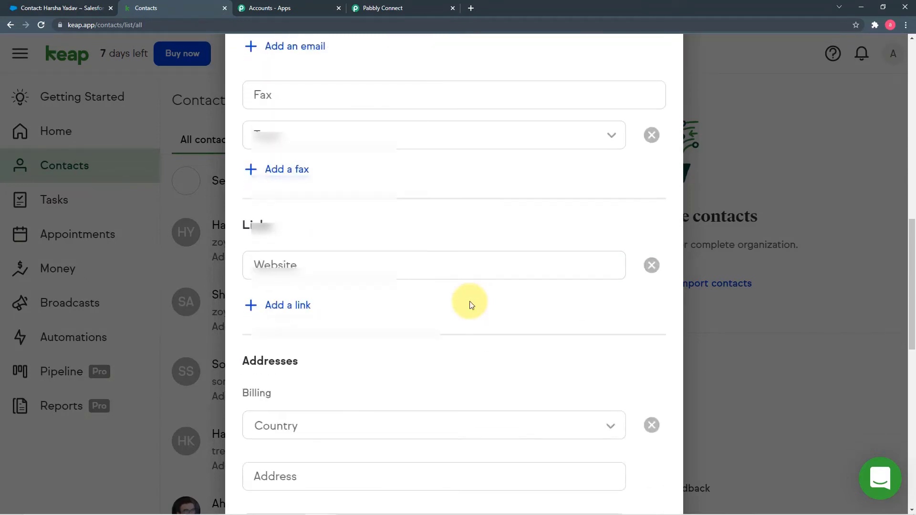
pyautogui.scroll(-6, 472, 305)
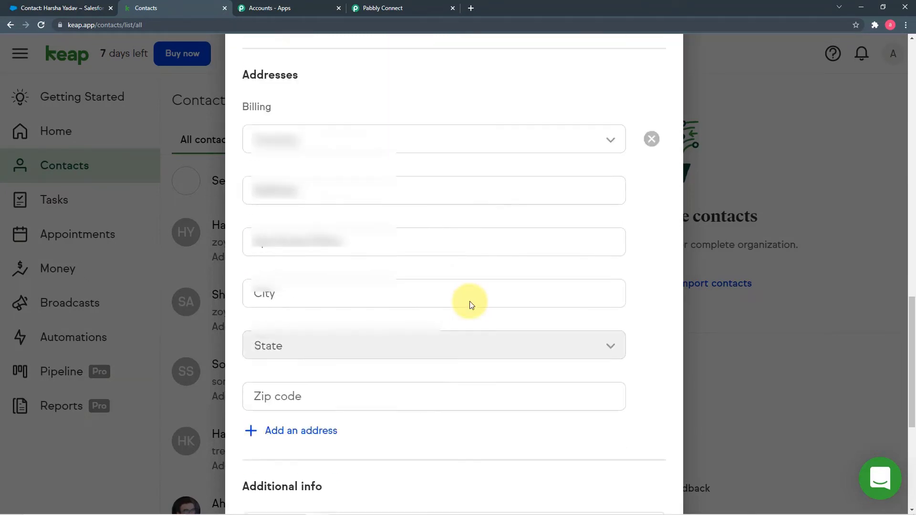
pyautogui.scroll(-3, 470, 302)
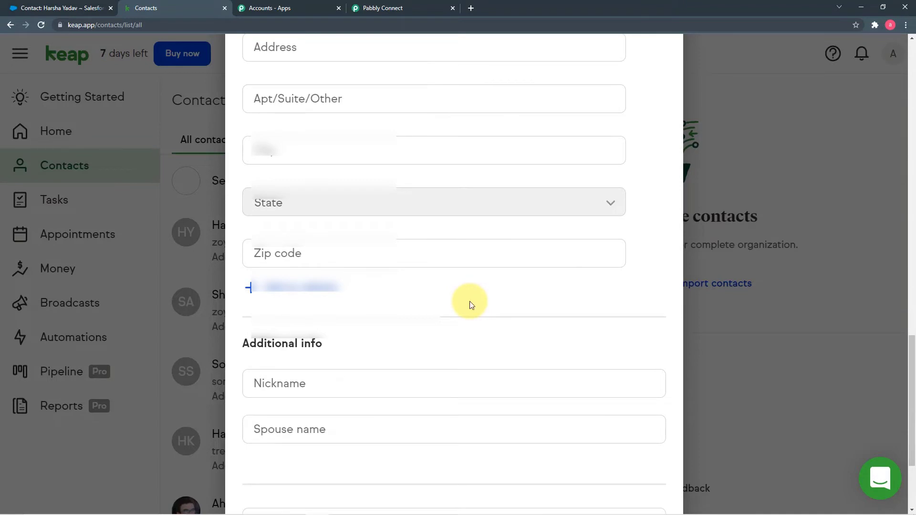
pyautogui.scroll(12, 471, 305)
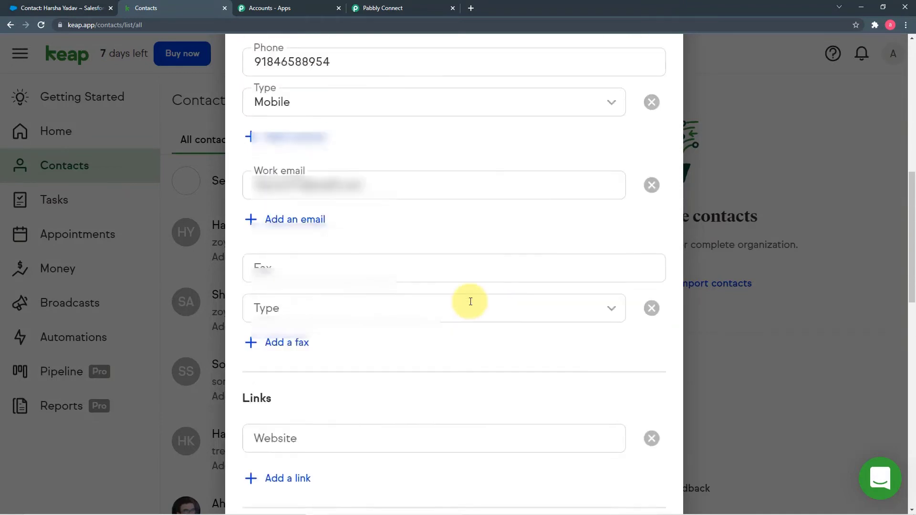
pyautogui.scroll(10, 470, 301)
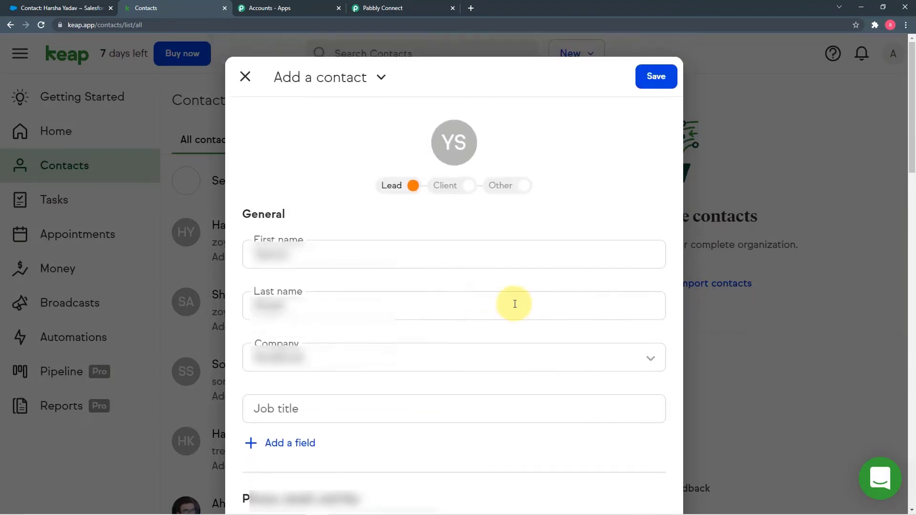
pyautogui.click(658, 79)
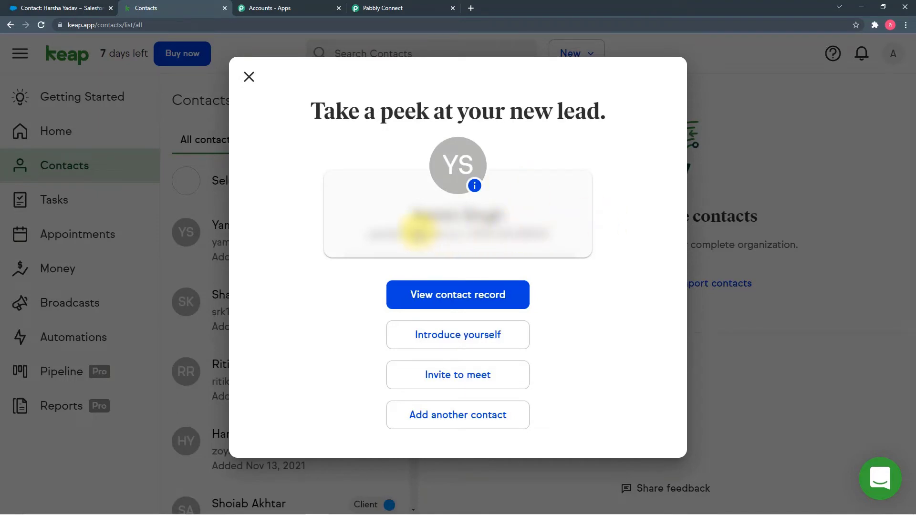
pyautogui.click(249, 78)
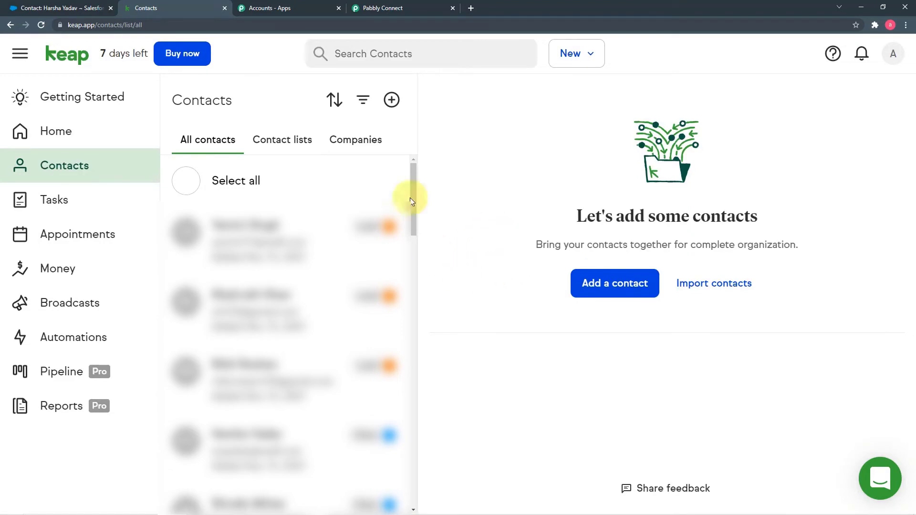
# Review the trigger's captured contact.add response (ID 142) and expand the next action step
pyautogui.click(399, 9)
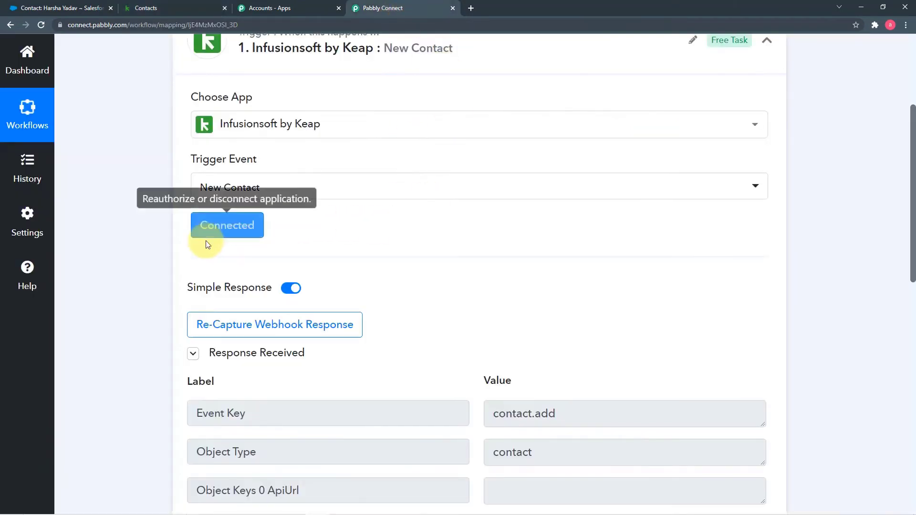
pyautogui.scroll(-5, 156, 255)
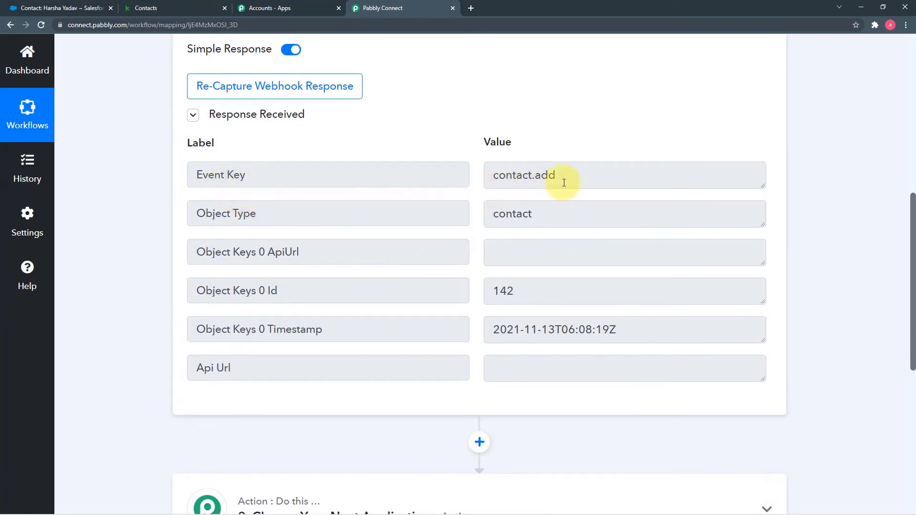
pyautogui.scroll(-2, 356, 220)
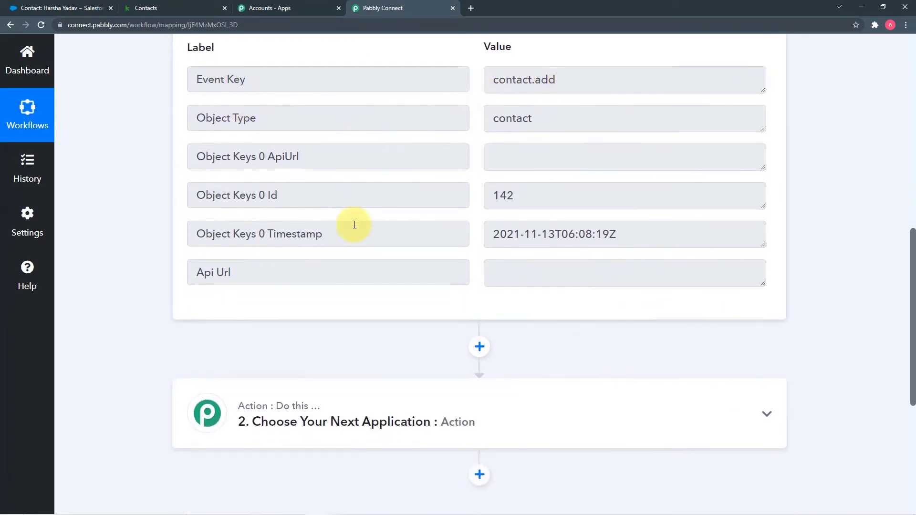
pyautogui.scroll(2, 373, 239)
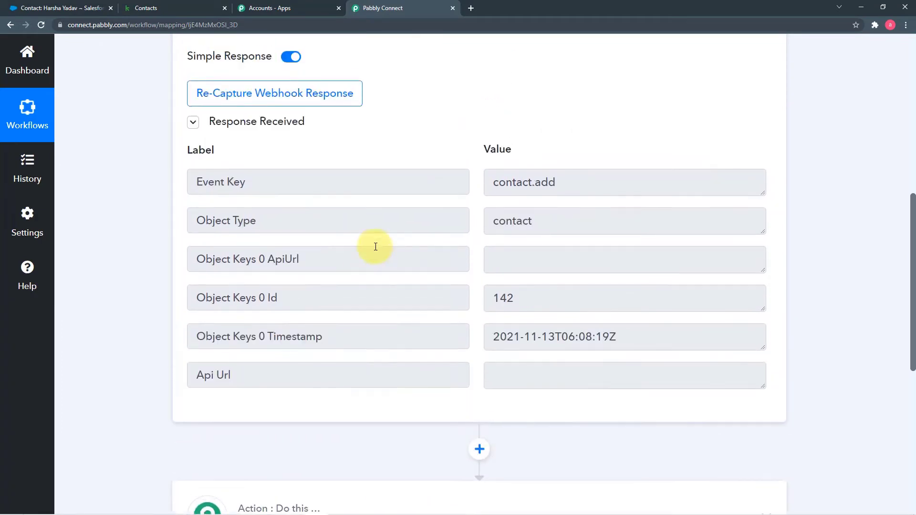
pyautogui.scroll(-2, 549, 276)
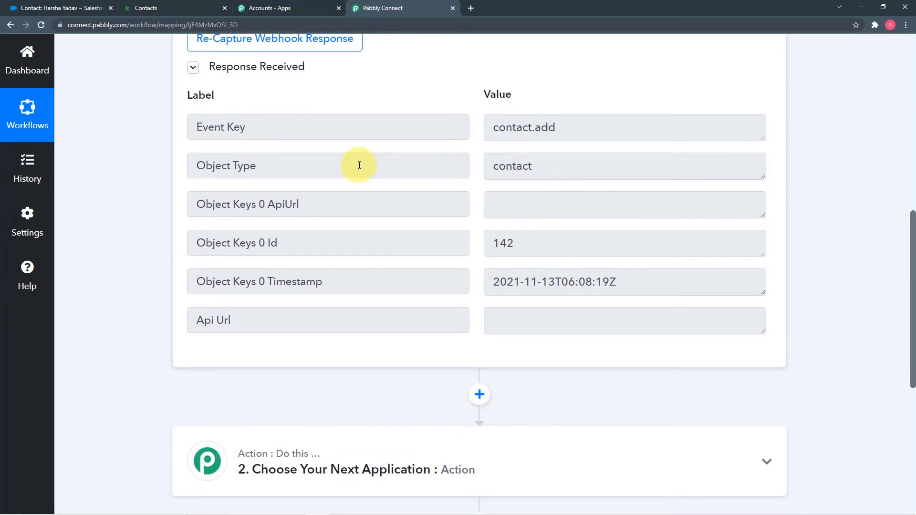
pyautogui.scroll(-2, 377, 182)
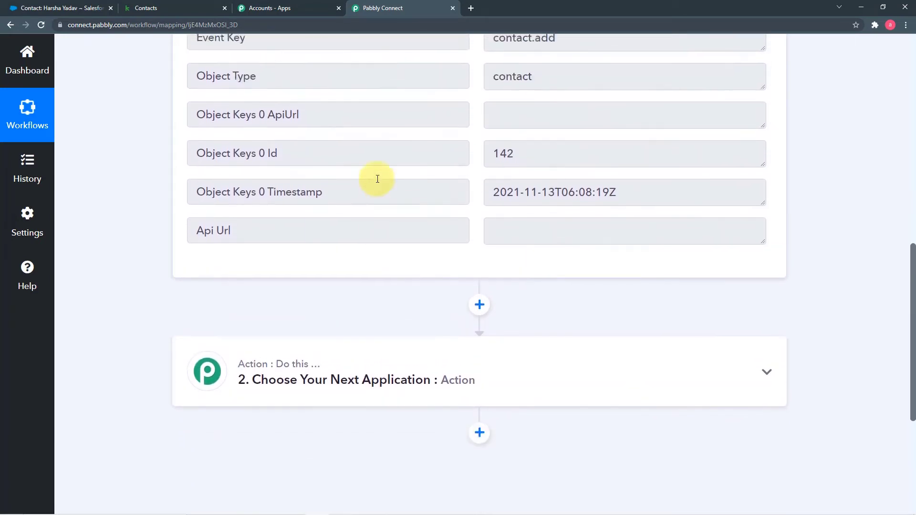
pyautogui.scroll(1, 377, 180)
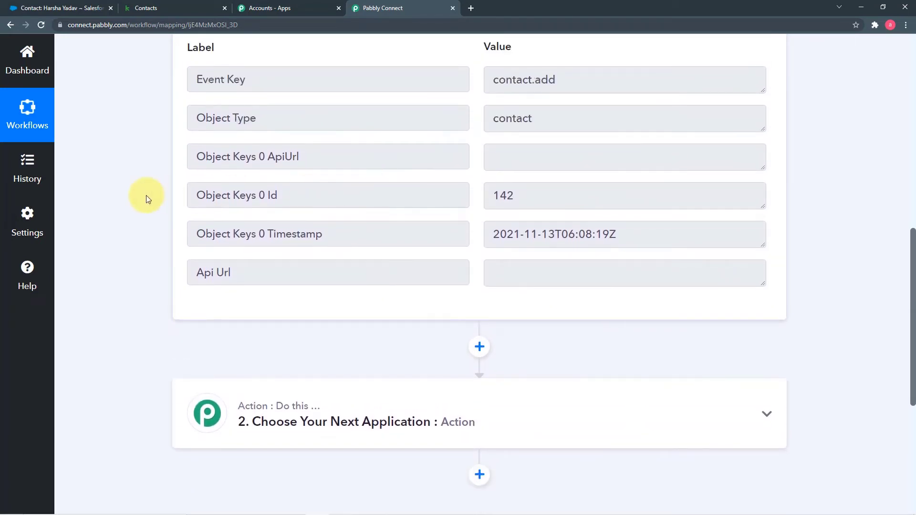
pyautogui.scroll(-2, 146, 198)
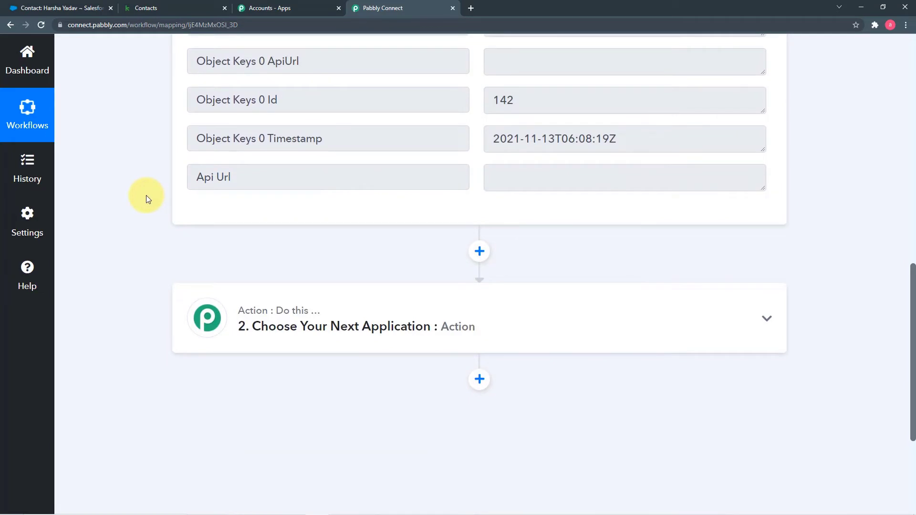
pyautogui.click(423, 308)
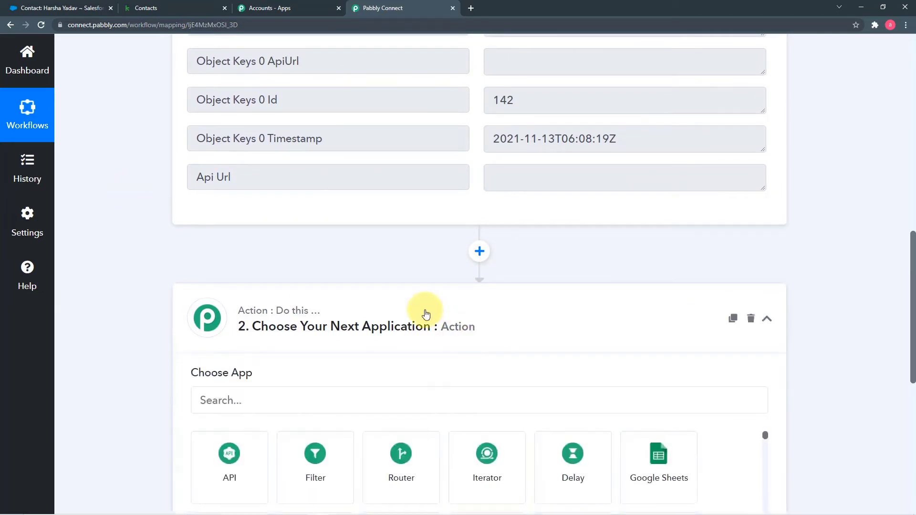
# Set step 2 to Infusionsoft by Keap with the Retrieve a Contact action event
pyautogui.scroll(-5, 165, 323)
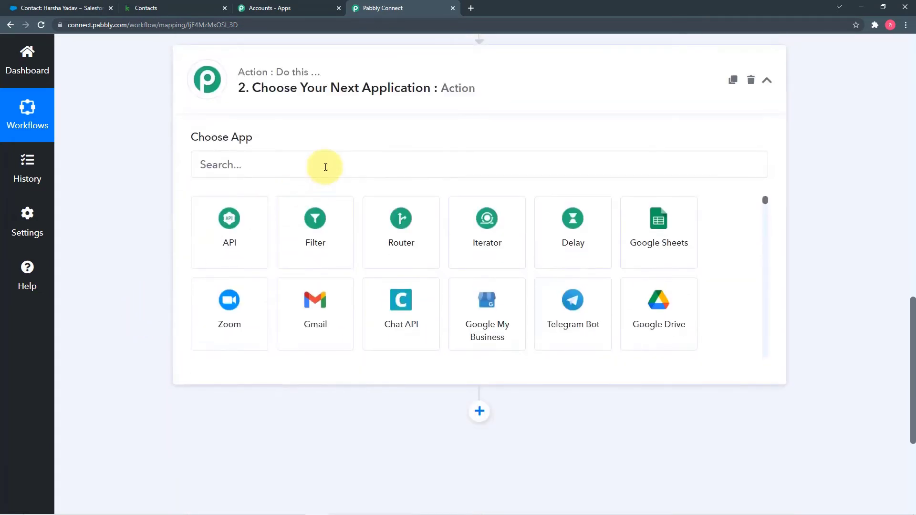
pyautogui.click(326, 167)
pyautogui.write('k')
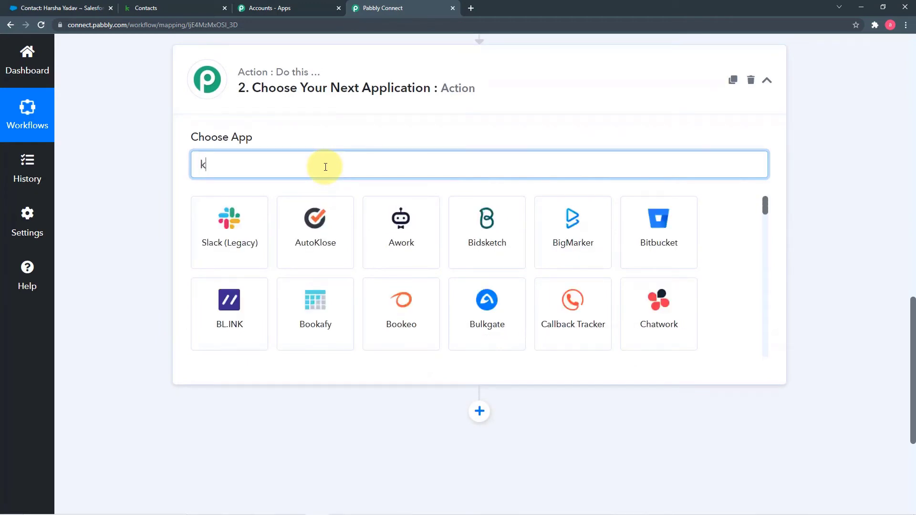
pyautogui.write('ea')
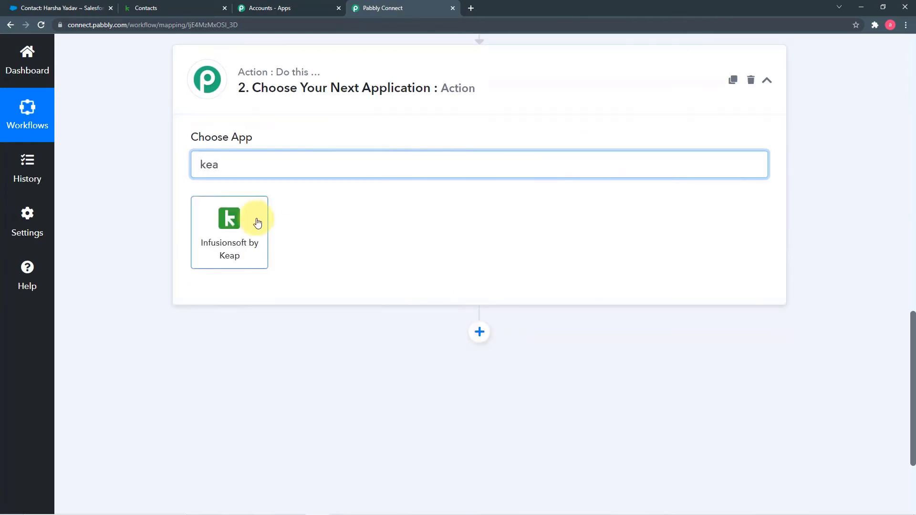
pyautogui.click(253, 220)
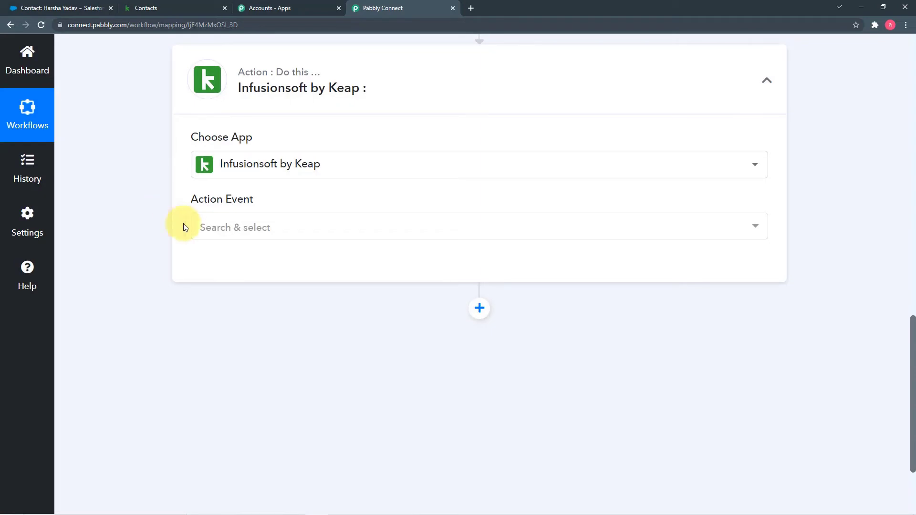
pyautogui.click(268, 236)
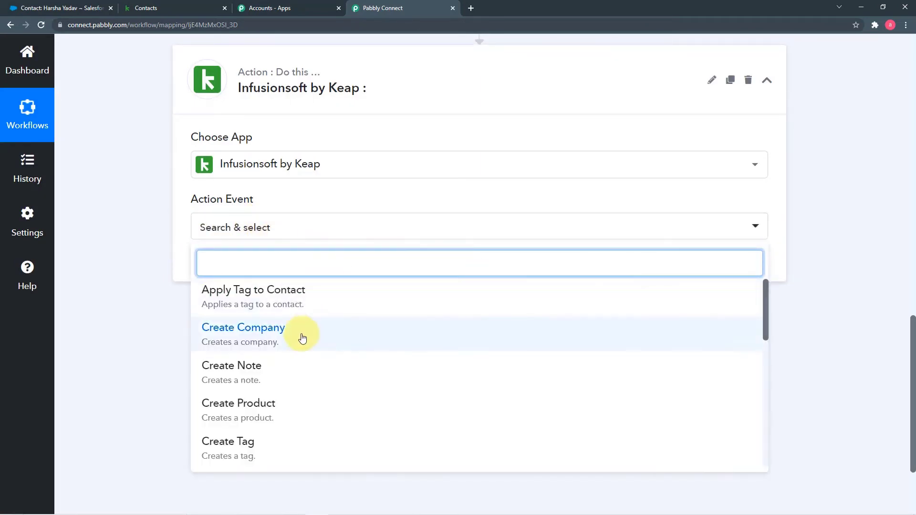
pyautogui.scroll(-4, 303, 338)
pyautogui.scroll(-1, 302, 334)
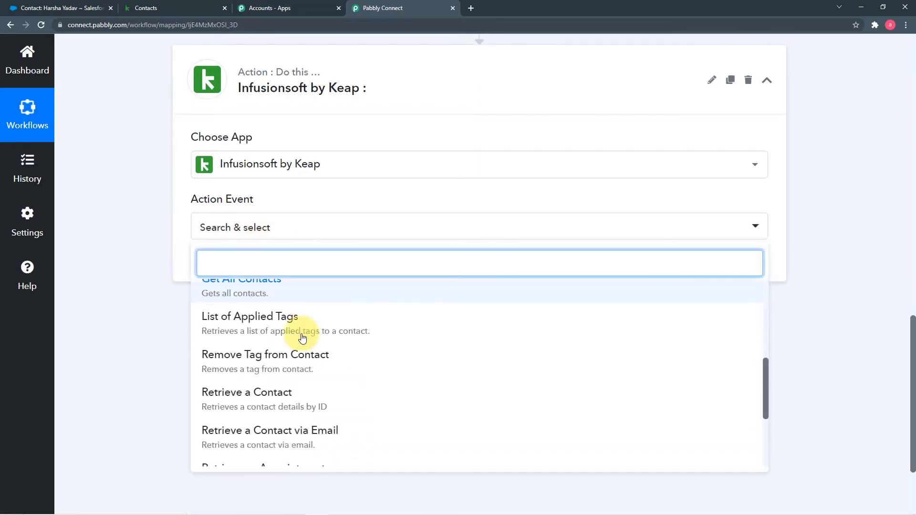
pyautogui.click(251, 405)
# Link the step to the existing Infusionsoft by Keap #5 connection and save
pyautogui.click(213, 265)
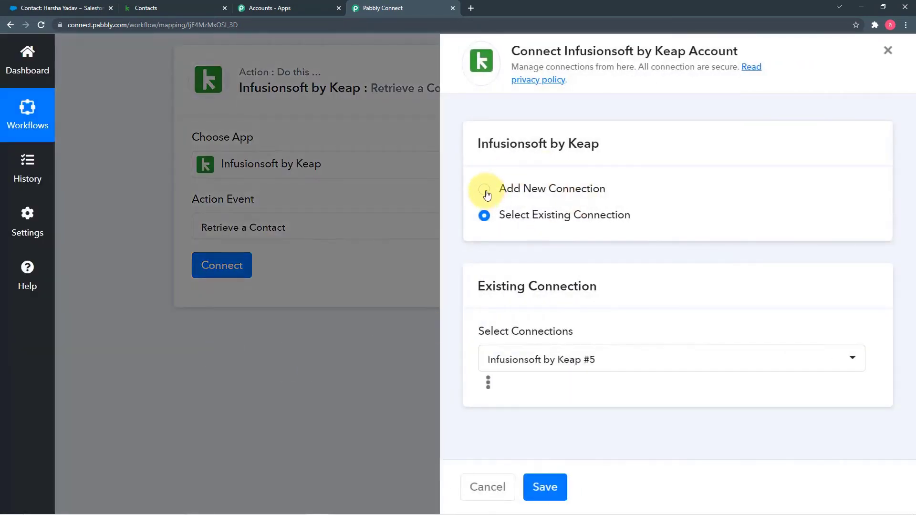
pyautogui.click(485, 191)
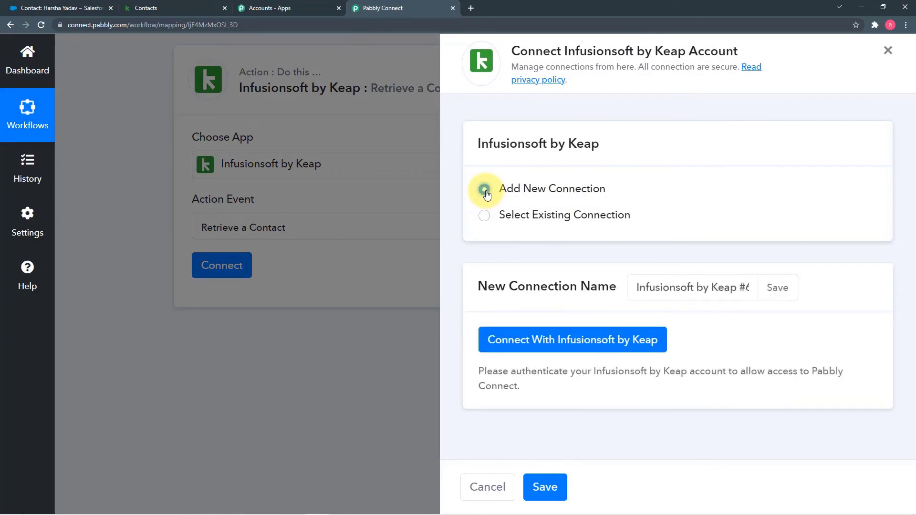
pyautogui.click(485, 217)
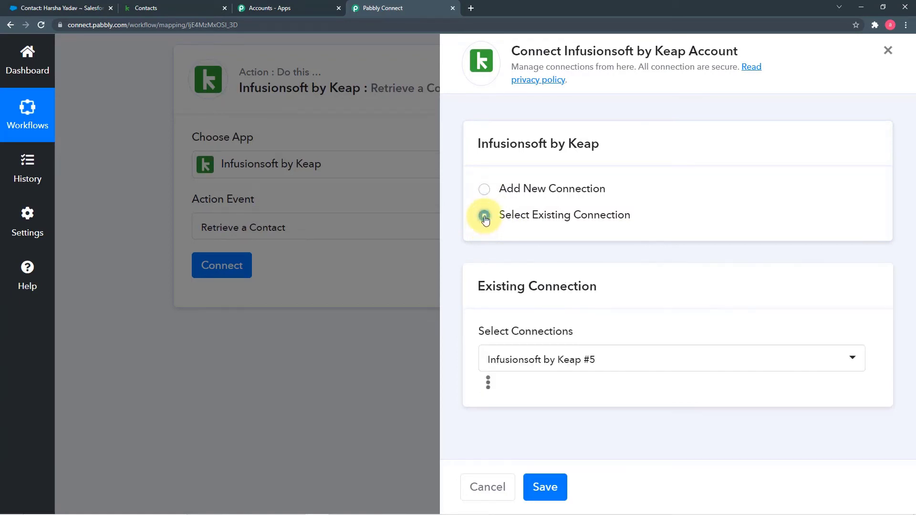
pyautogui.click(551, 486)
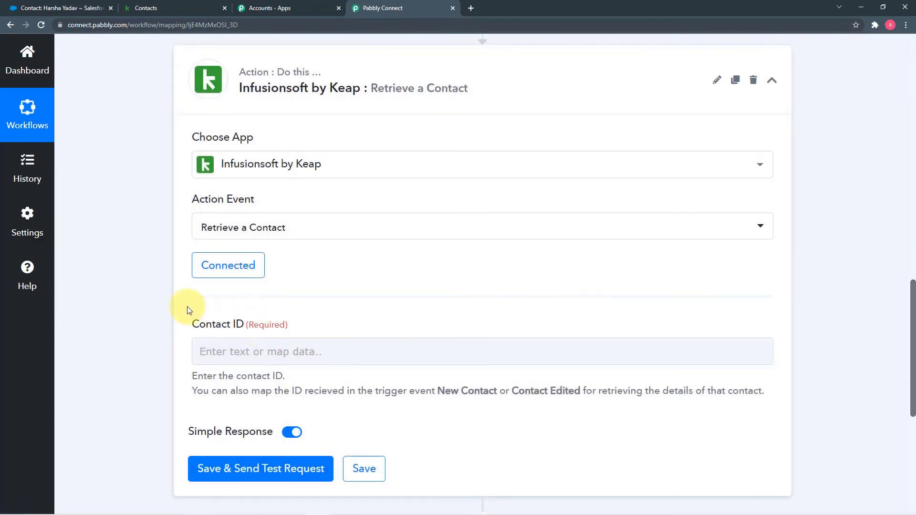
# Map the New Contact trigger's Object Keys 0 Id (142) into the Contact ID field
pyautogui.scroll(-2, 187, 310)
pyautogui.click(294, 254)
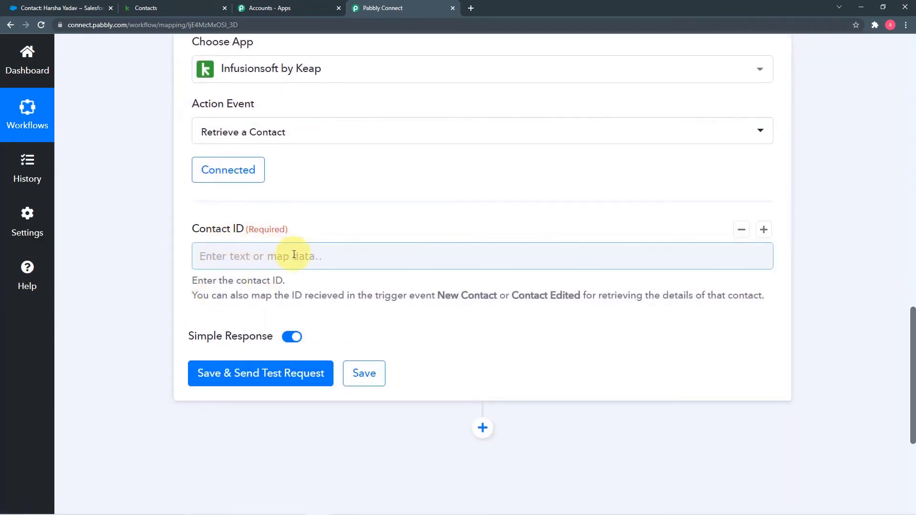
pyautogui.scroll(12, 348, 266)
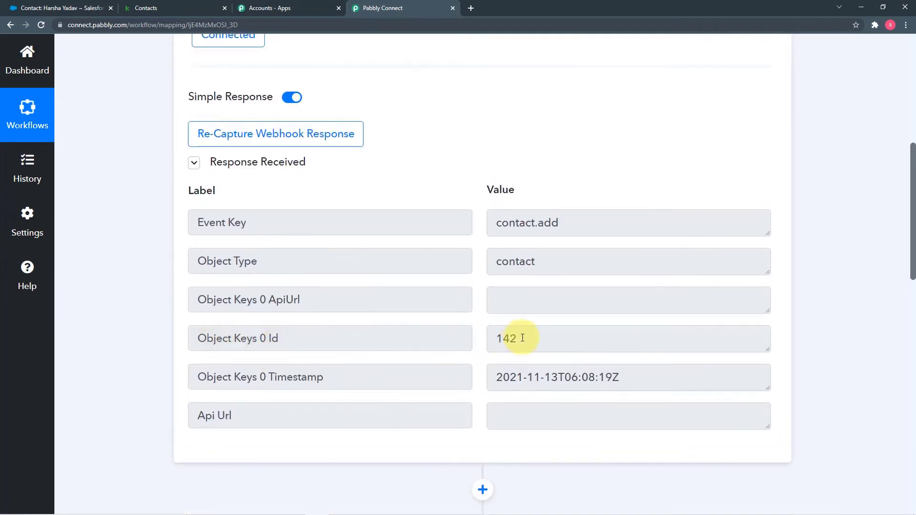
pyautogui.scroll(-12, 362, 307)
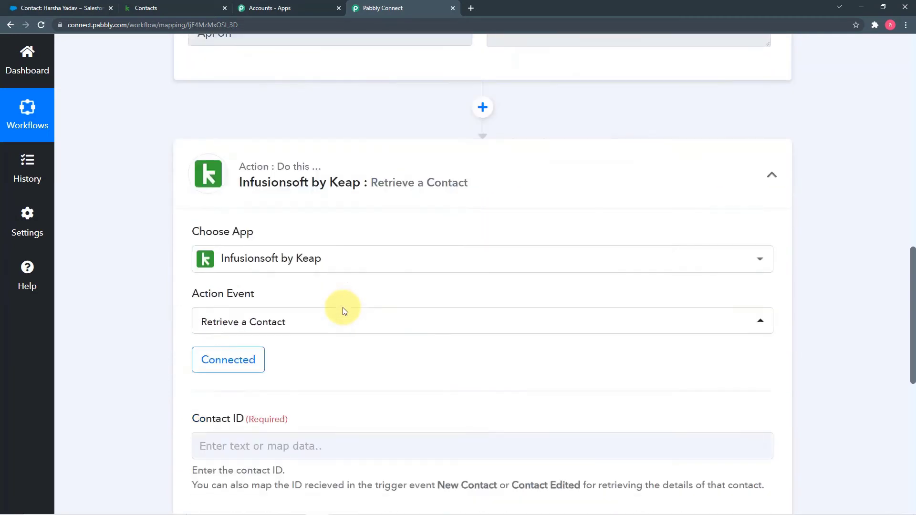
pyautogui.click(337, 253)
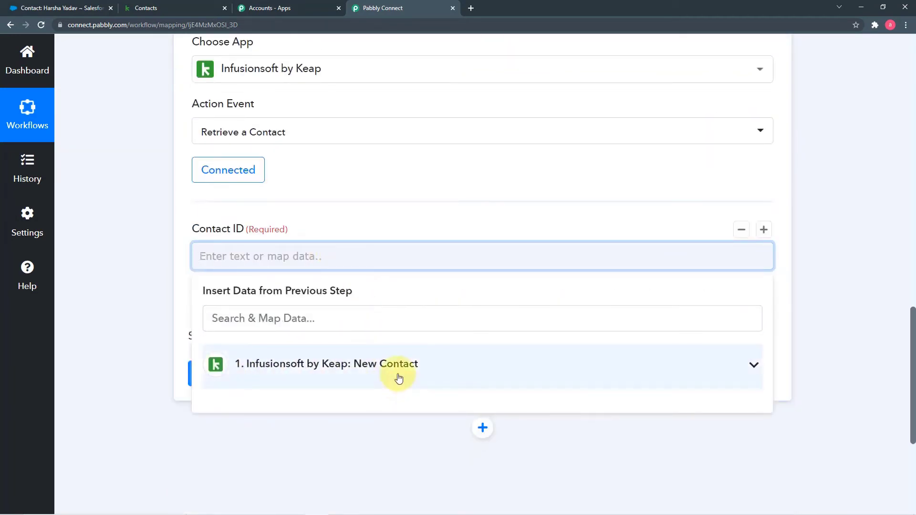
pyautogui.click(417, 368)
pyautogui.scroll(-1, 418, 412)
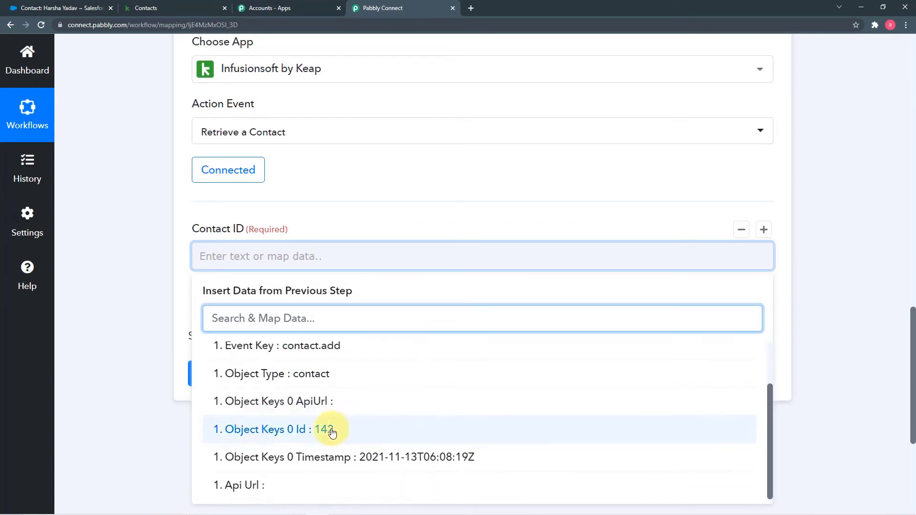
pyautogui.click(359, 440)
pyautogui.click(145, 338)
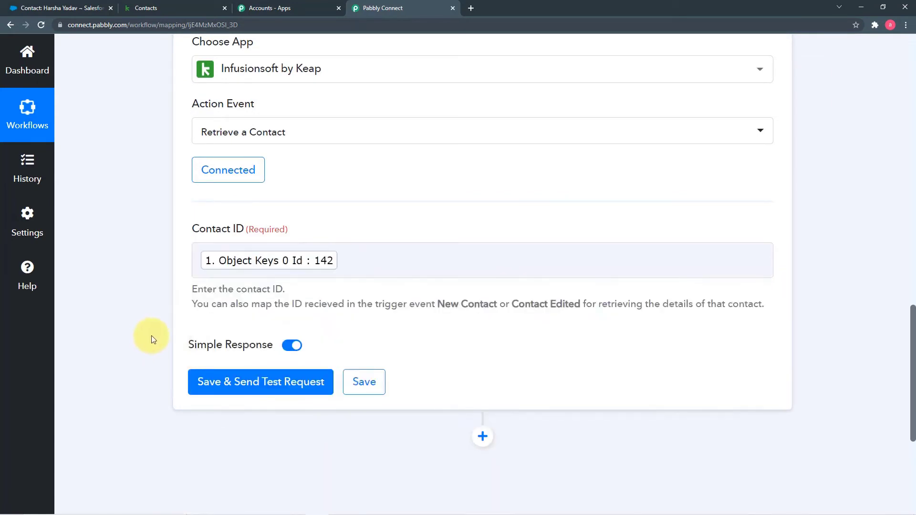
# Save the Retrieve a Contact step and send a test request to fetch the contact's details
pyautogui.click(226, 382)
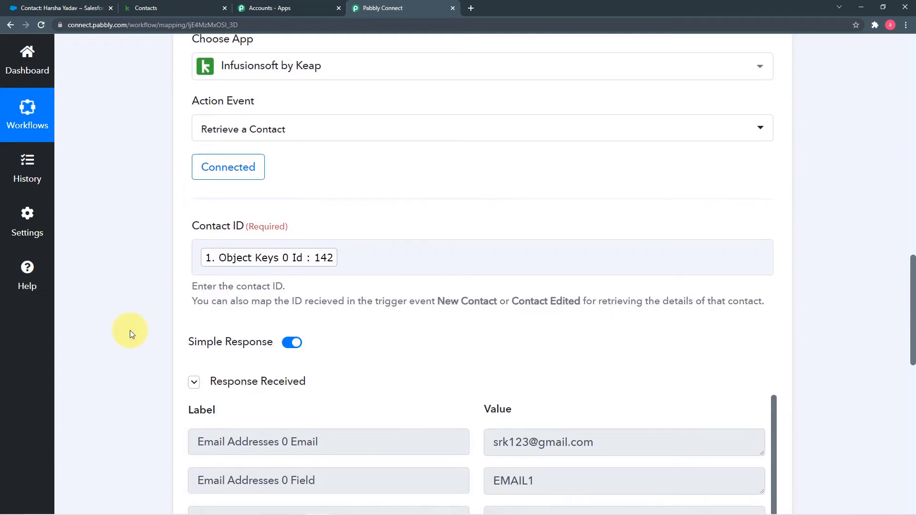
pyautogui.scroll(-5, 130, 330)
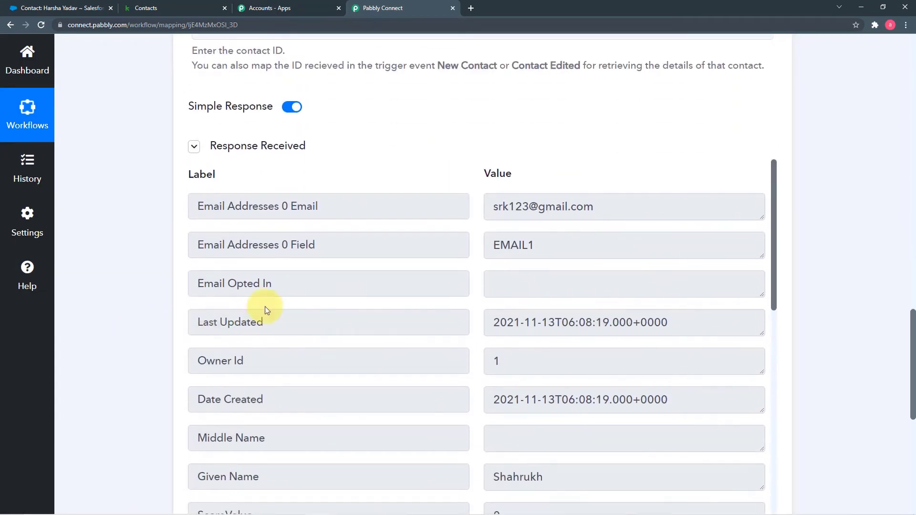
pyautogui.scroll(-4, 380, 322)
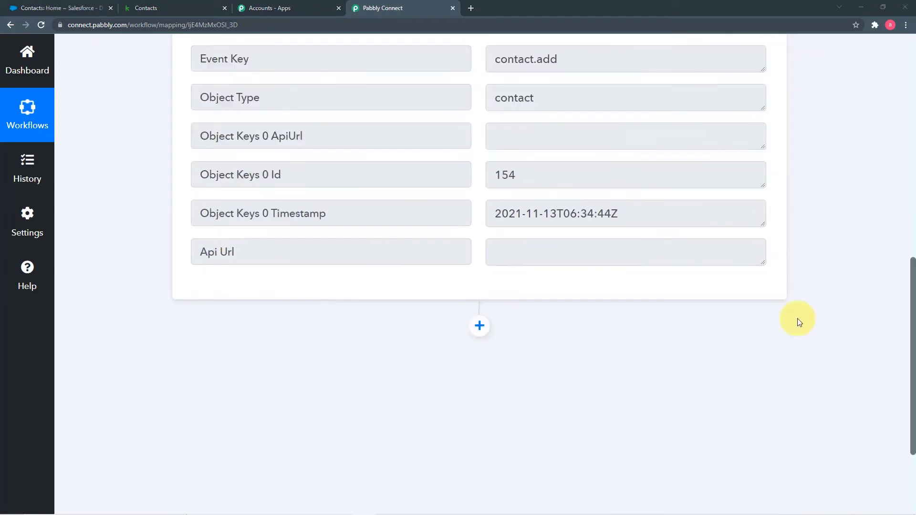
# Add an action after the trigger using Infusionsoft by Keap with the Retrieve a Contact event
pyautogui.scroll(3, 798, 322)
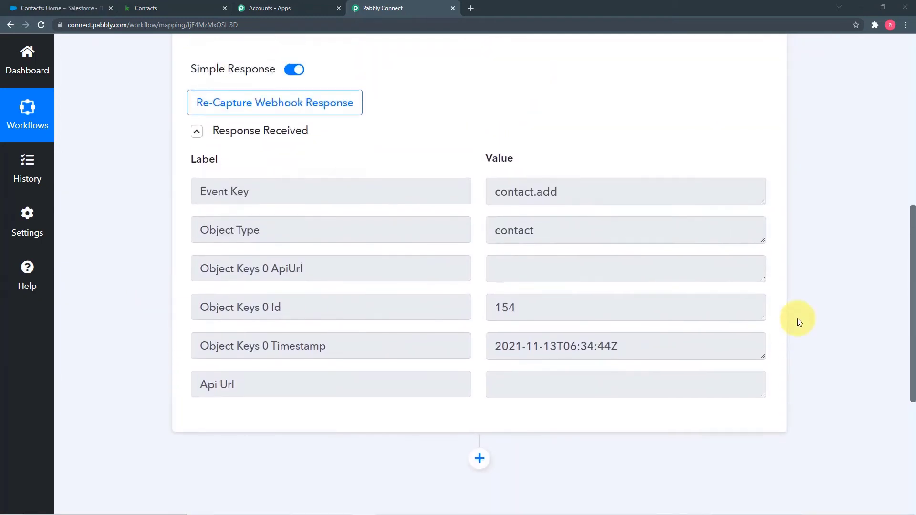
pyautogui.scroll(-6, 129, 249)
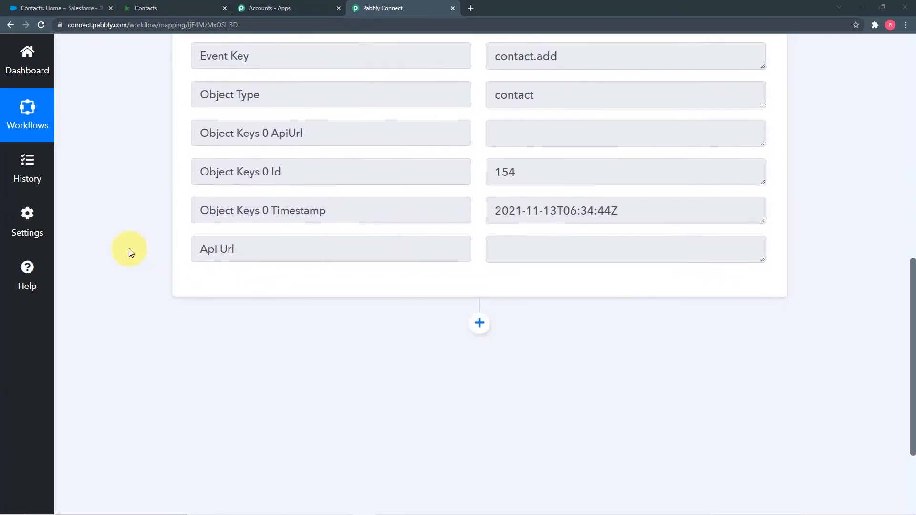
pyautogui.click(479, 186)
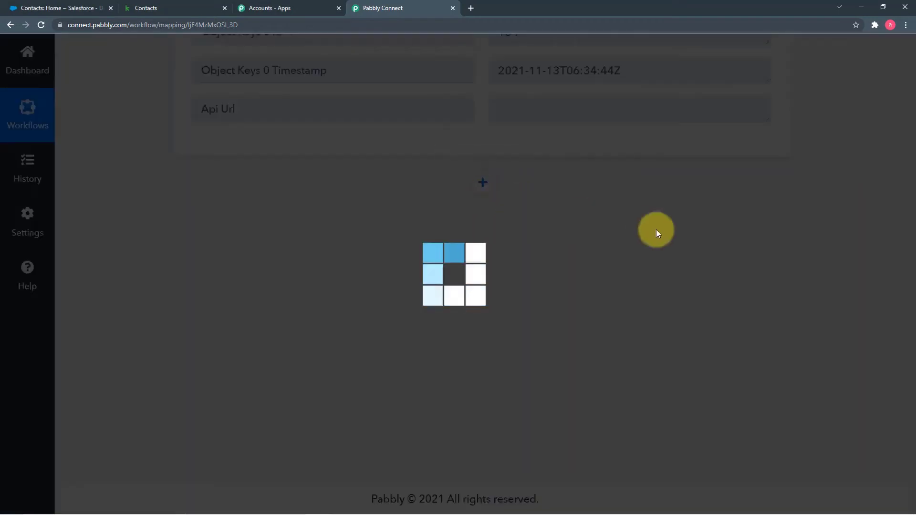
pyautogui.scroll(-1, 656, 230)
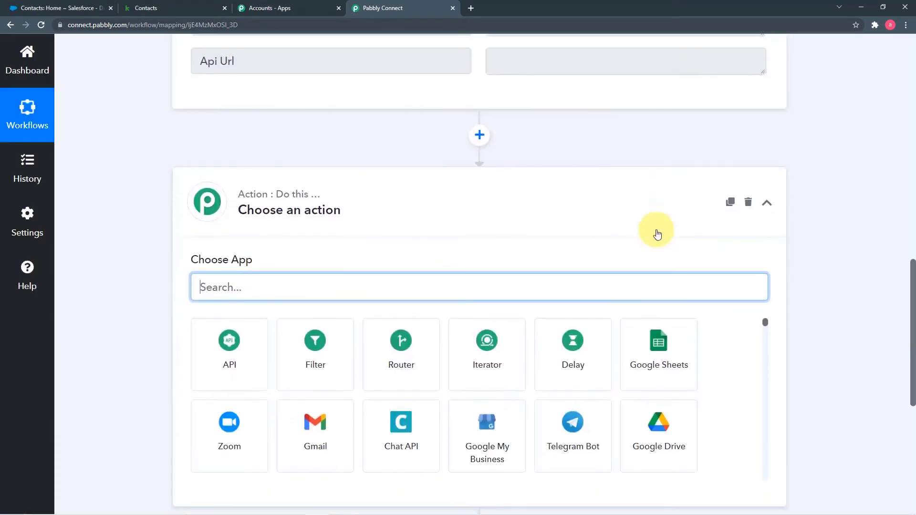
pyautogui.scroll(-1, 657, 233)
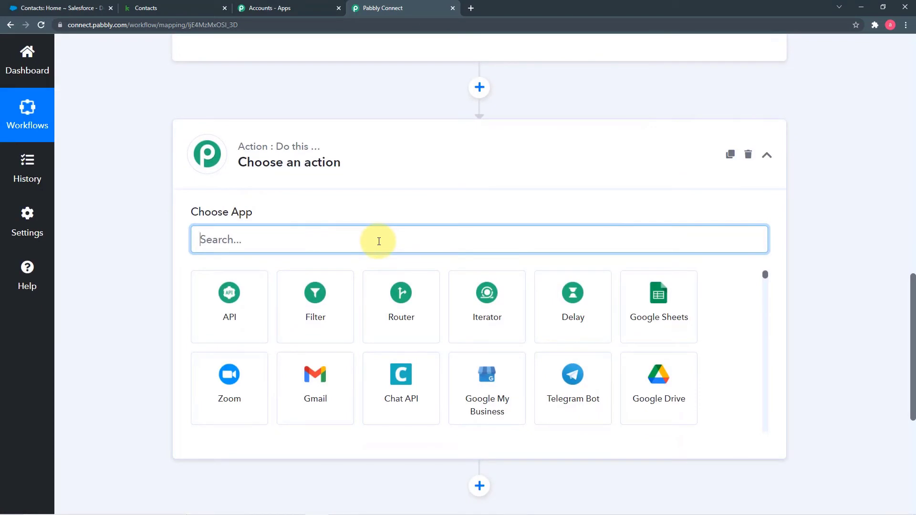
pyautogui.write('keap')
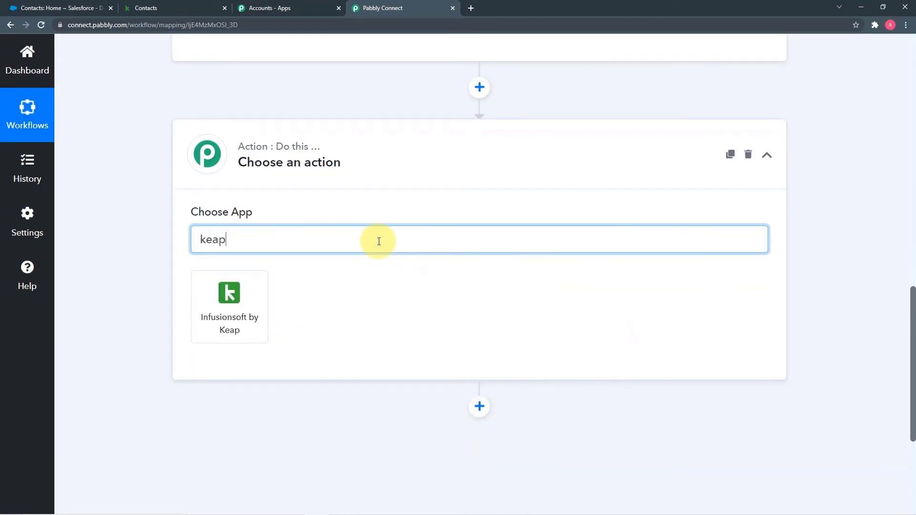
pyautogui.click(262, 298)
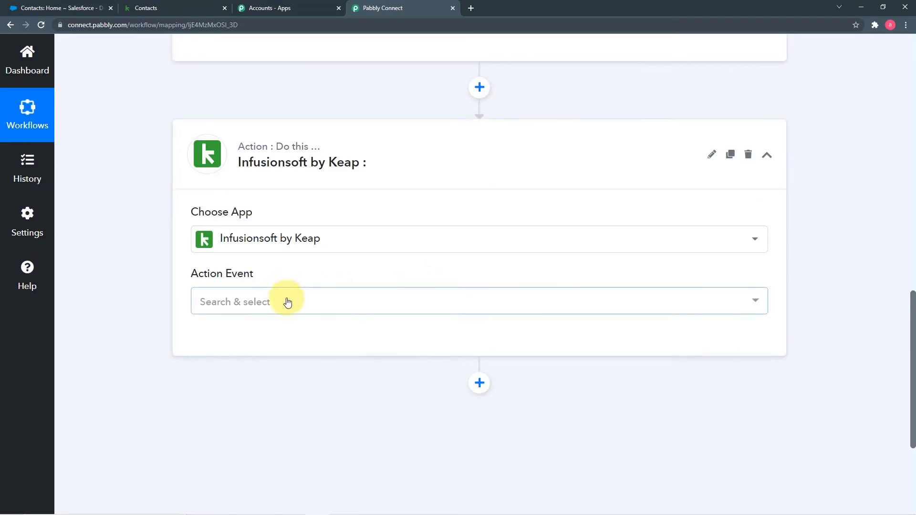
pyautogui.click(287, 303)
pyautogui.scroll(-5, 339, 180)
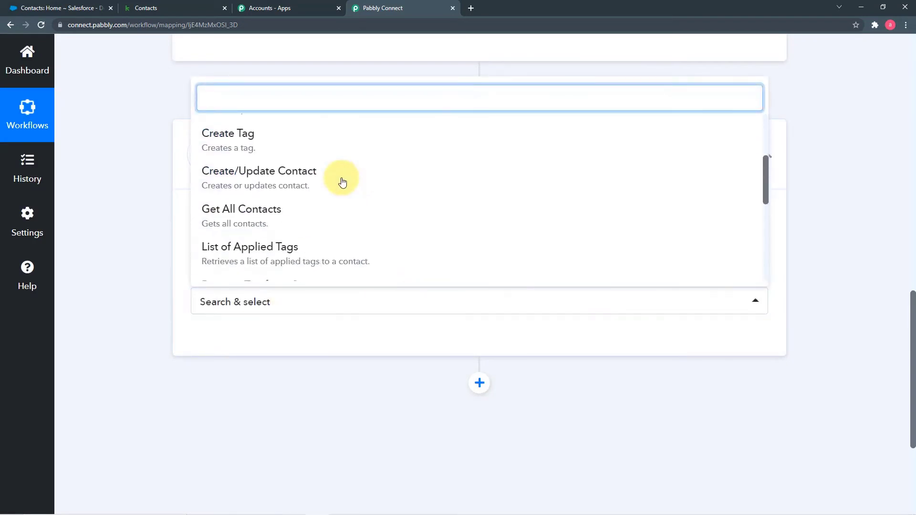
pyautogui.scroll(-2, 342, 181)
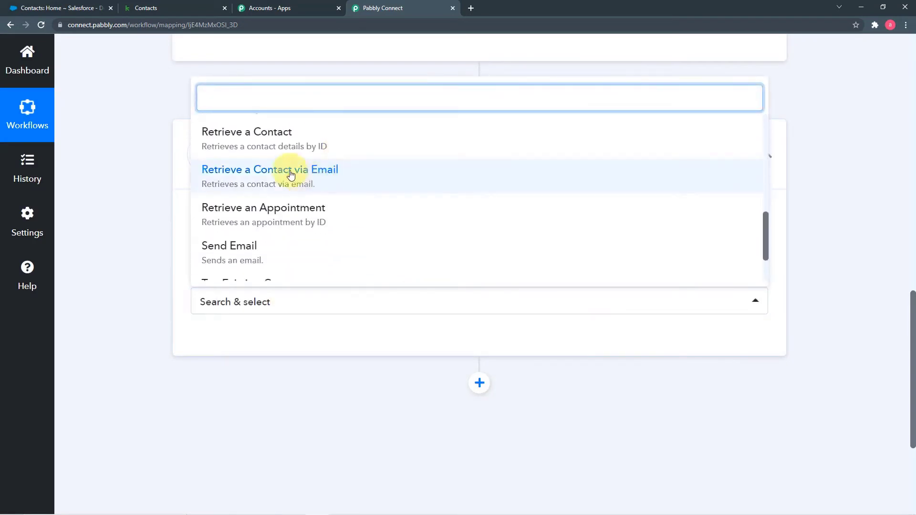
pyautogui.click(266, 148)
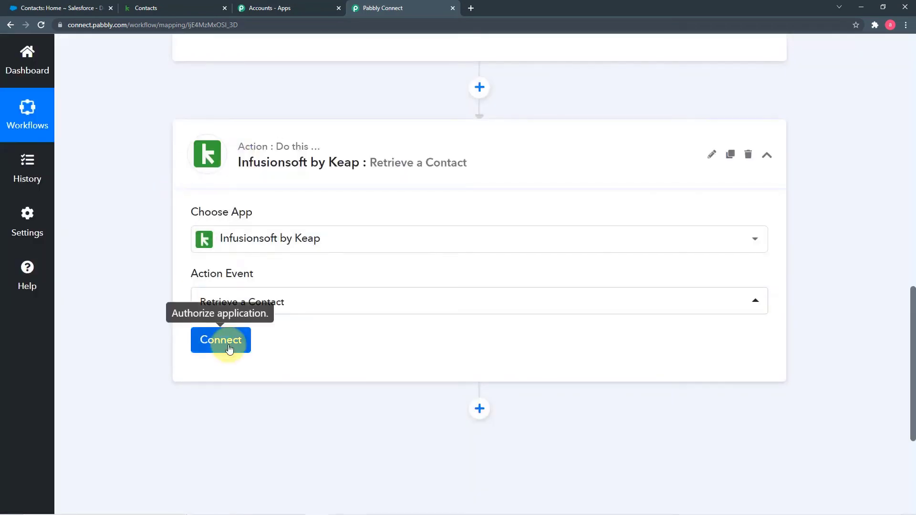
# Link the new action to the existing Infusionsoft by Keap #6 connection and save
pyautogui.click(231, 342)
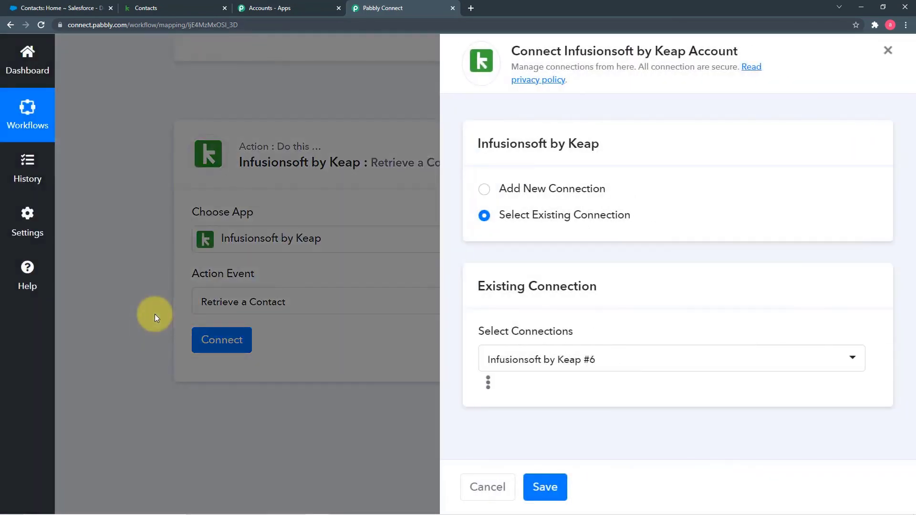
pyautogui.click(485, 191)
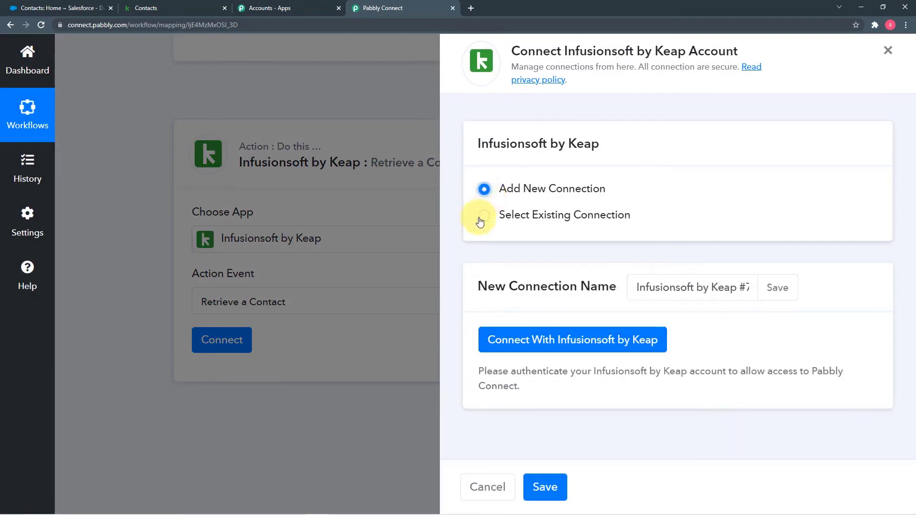
pyautogui.click(485, 217)
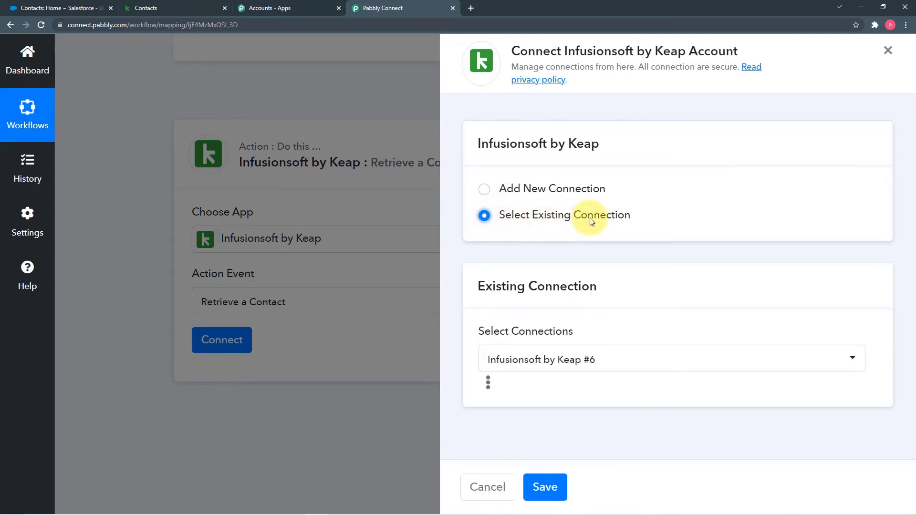
pyautogui.click(552, 490)
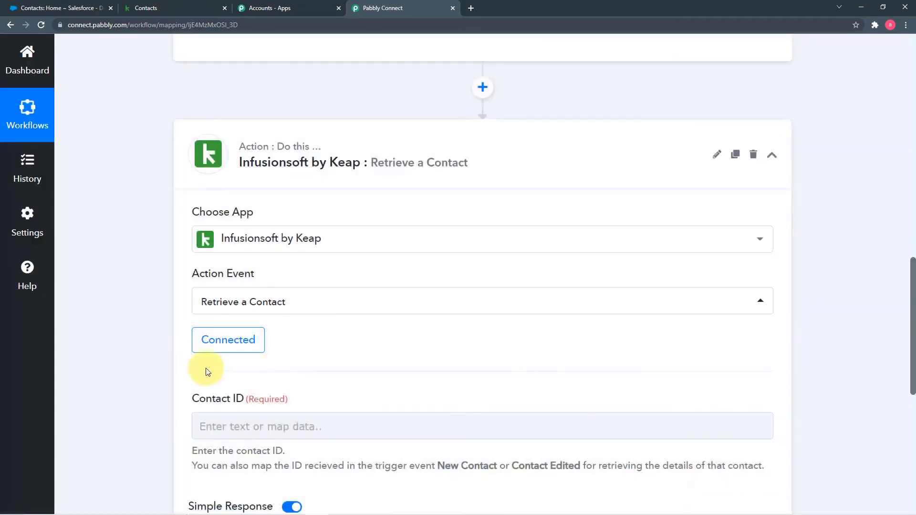
# Map the New Contact trigger's Id 154 into Contact ID, then save and test the step
pyautogui.scroll(-4, 118, 334)
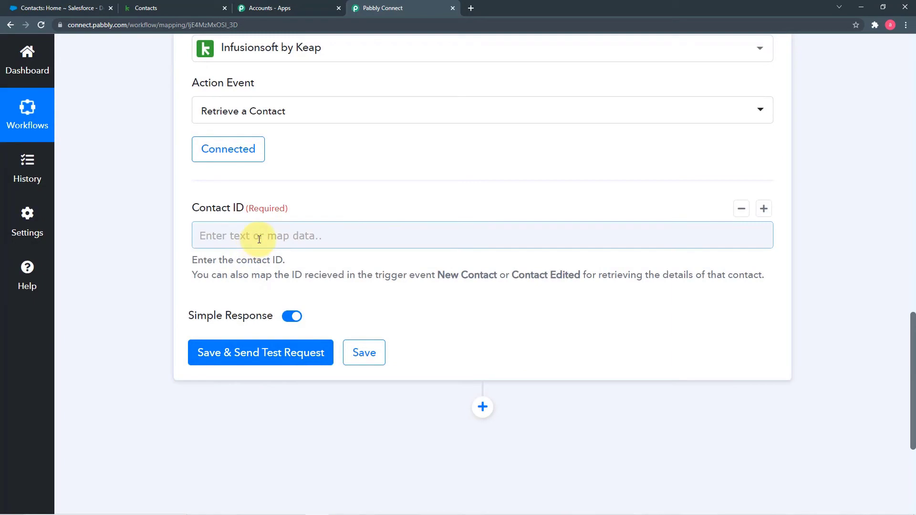
pyautogui.scroll(10, 418, 264)
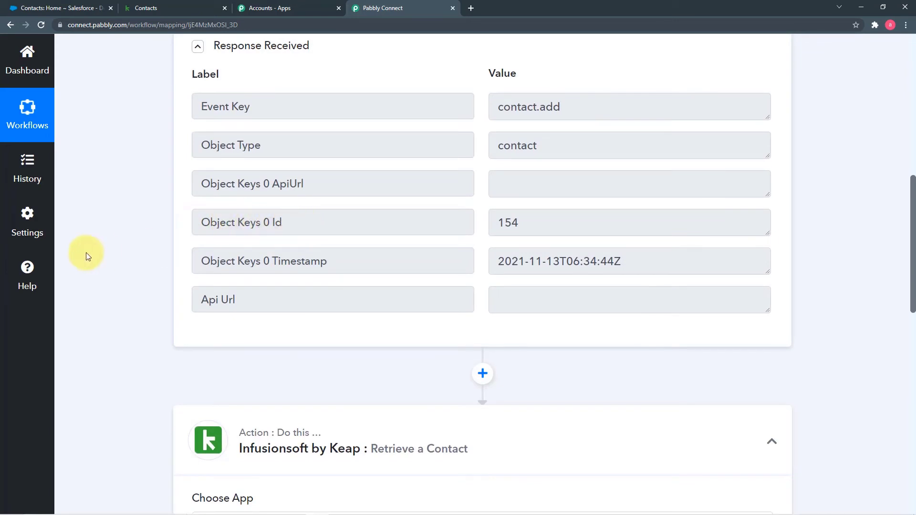
pyautogui.scroll(-10, 114, 277)
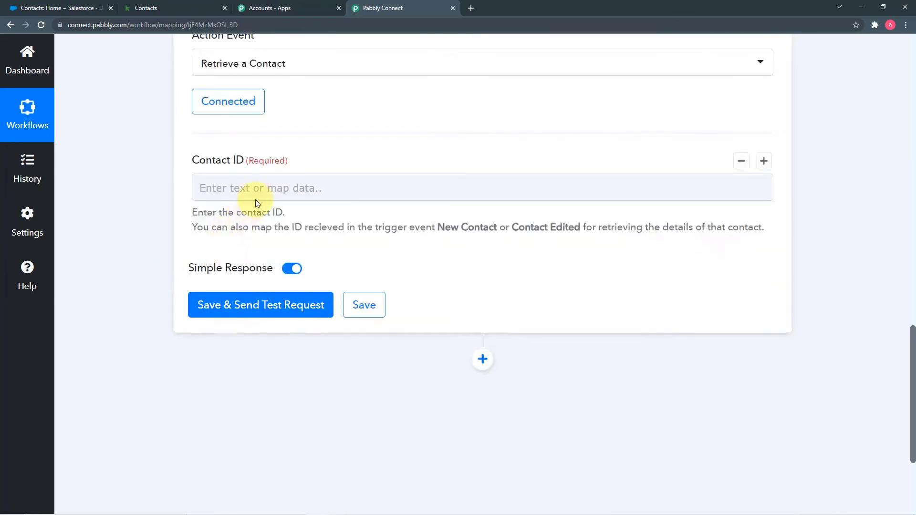
pyautogui.click(256, 202)
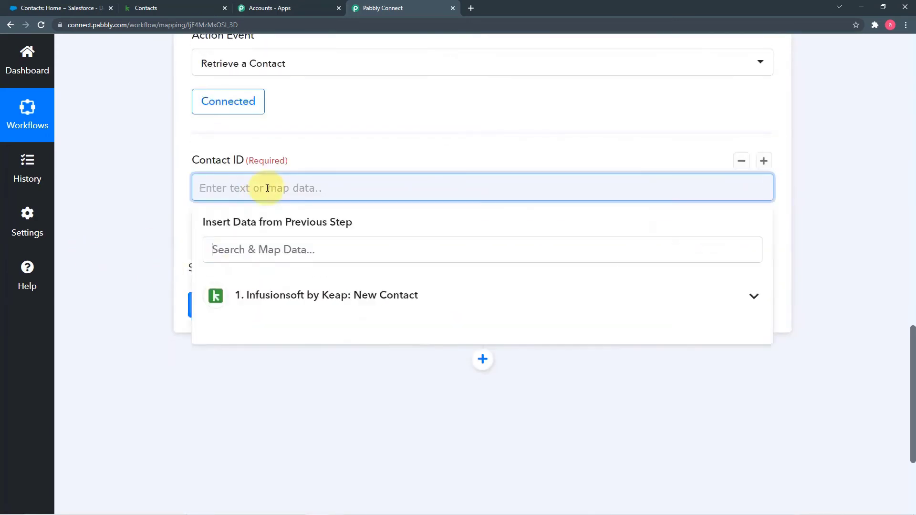
pyautogui.click(310, 301)
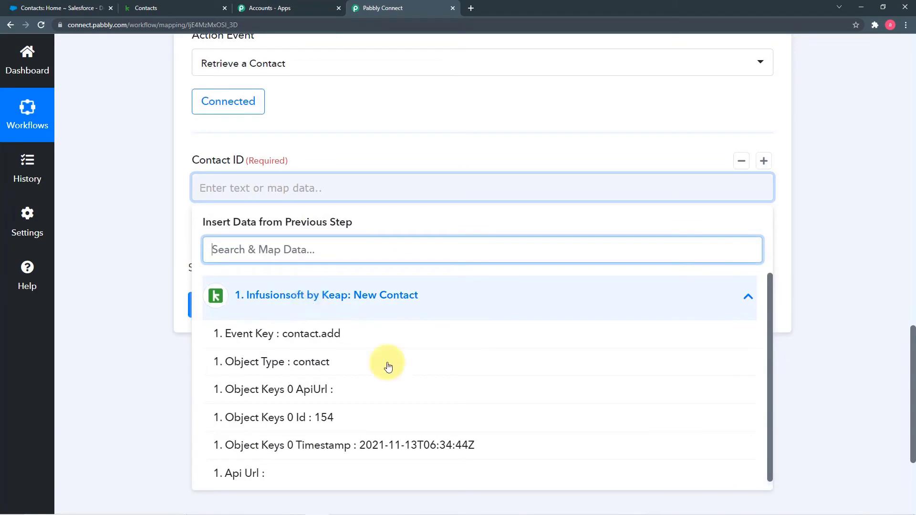
pyautogui.click(310, 418)
pyautogui.click(102, 301)
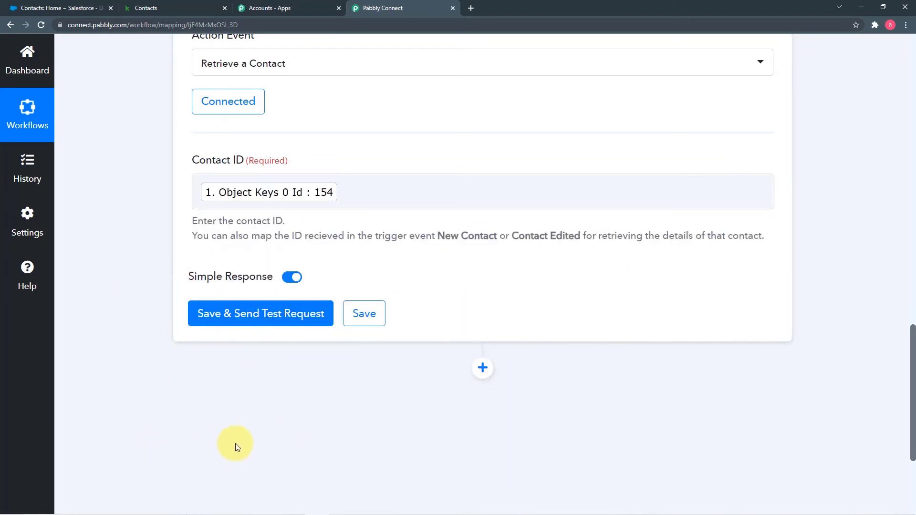
pyautogui.click(224, 319)
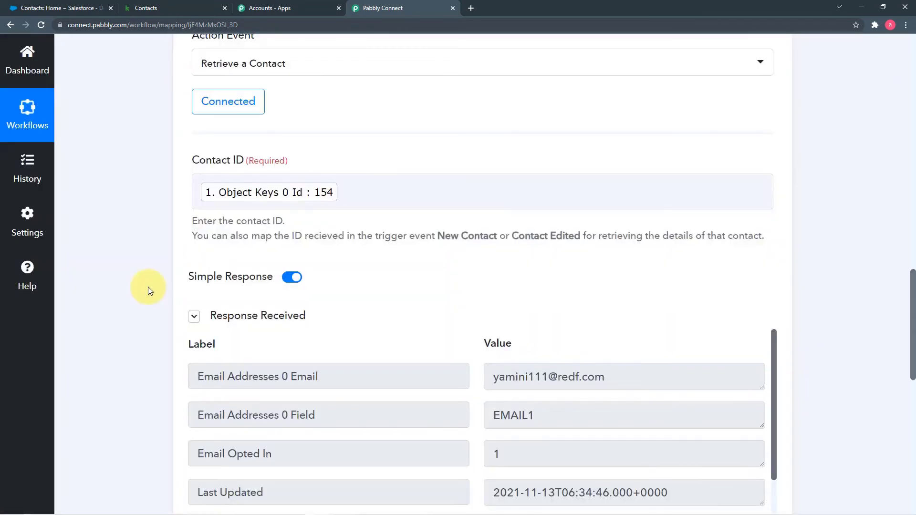
# Review the returned contact details and add a new action step below the retrieval step
pyautogui.scroll(-4, 148, 288)
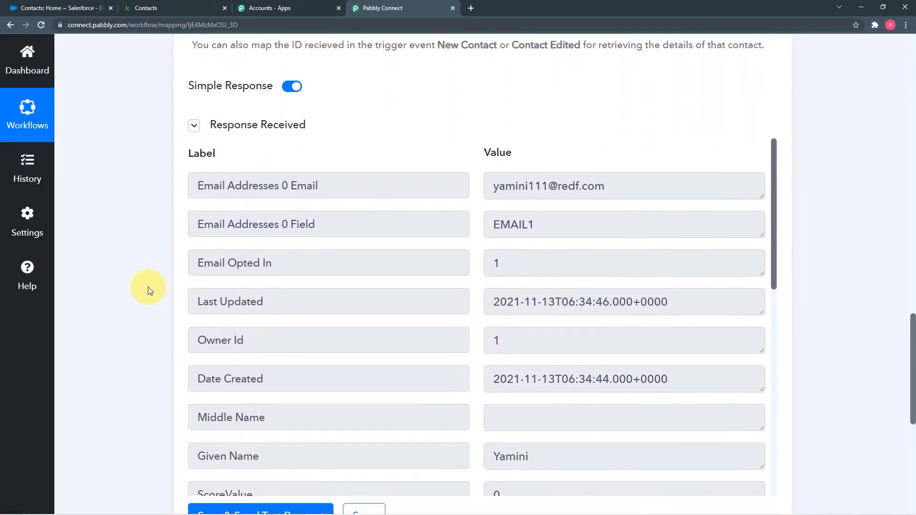
pyautogui.scroll(-7, 322, 292)
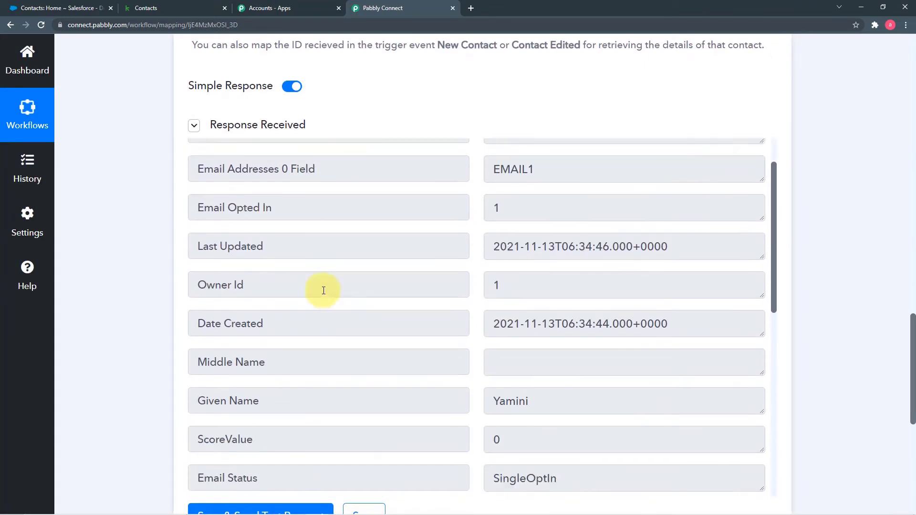
pyautogui.scroll(-3, 323, 290)
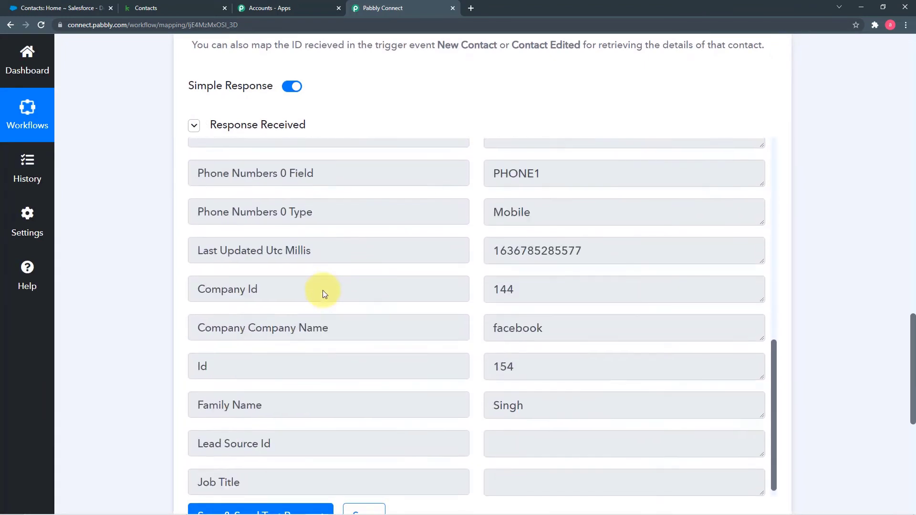
pyautogui.scroll(9, 401, 317)
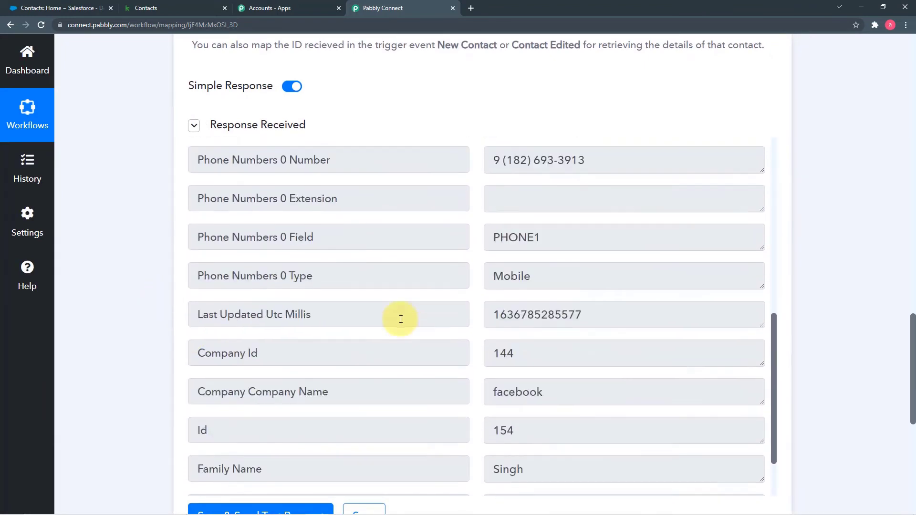
pyautogui.scroll(1, 400, 318)
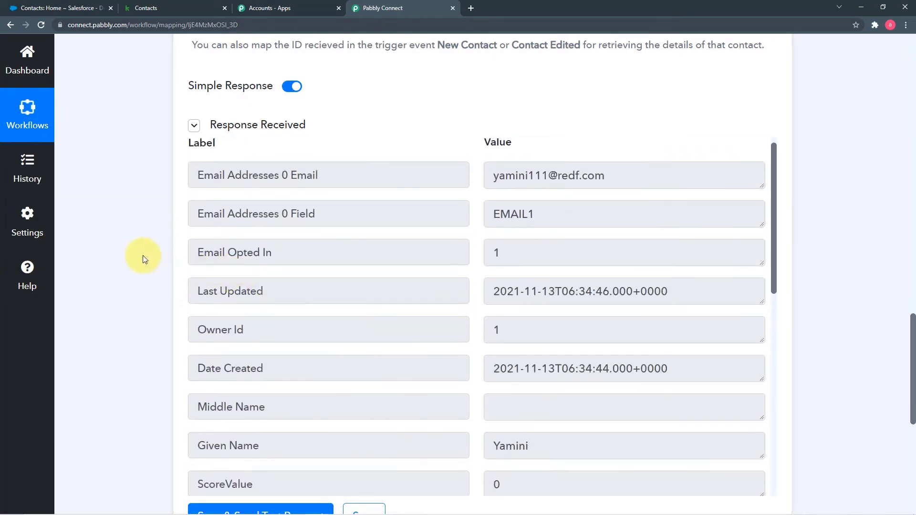
pyautogui.scroll(3, 142, 256)
pyautogui.scroll(-2, 142, 256)
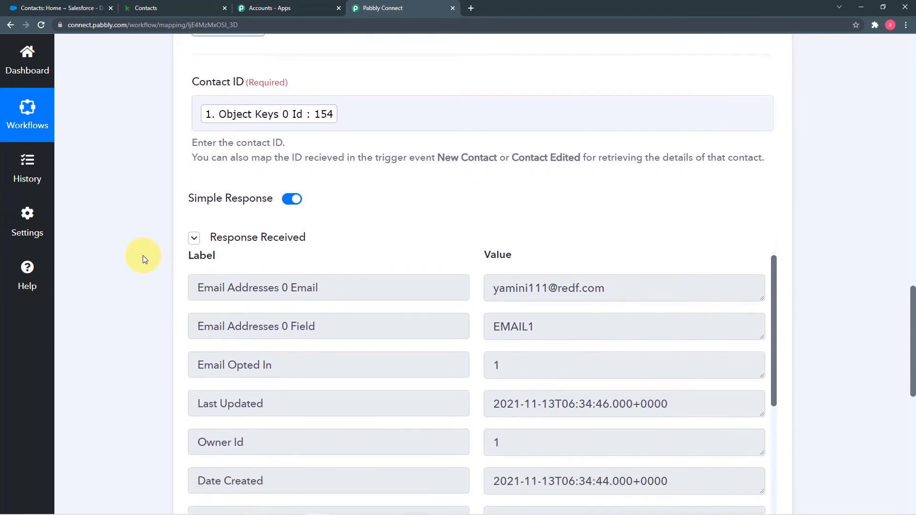
pyautogui.scroll(-8, 142, 256)
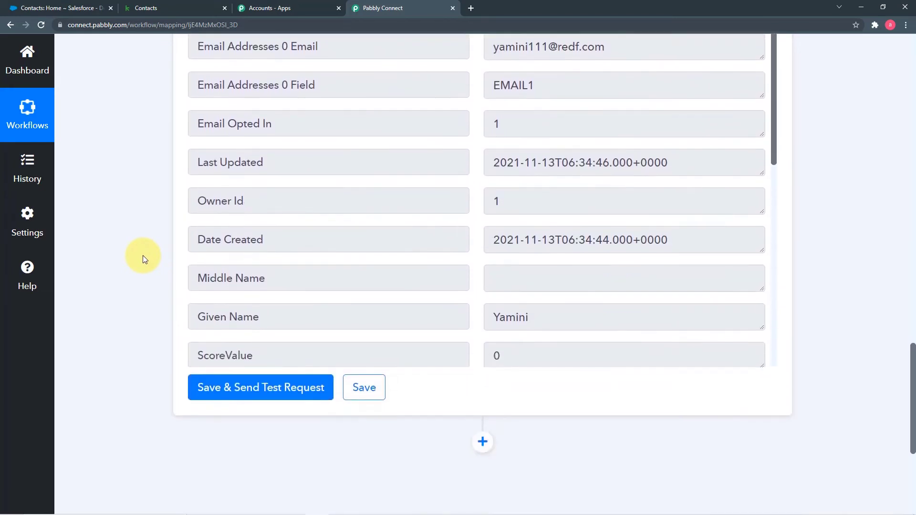
pyautogui.click(483, 237)
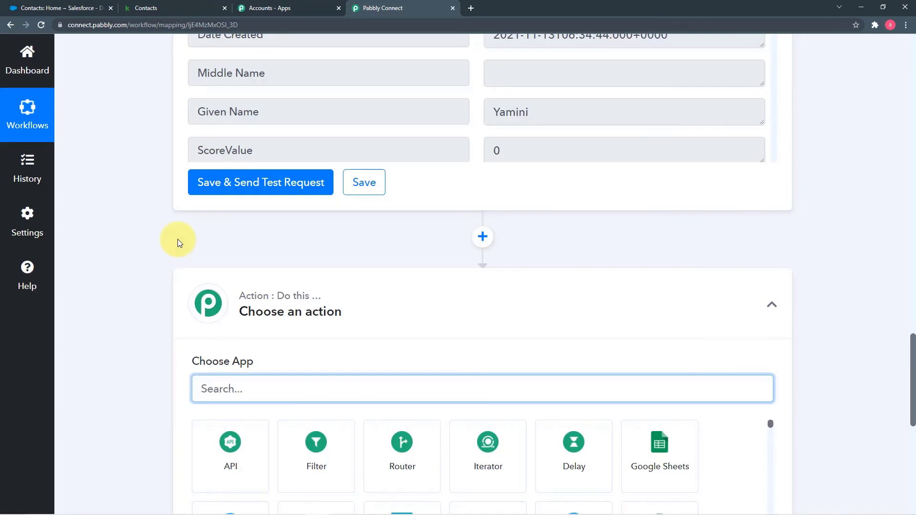
pyautogui.scroll(1, 178, 239)
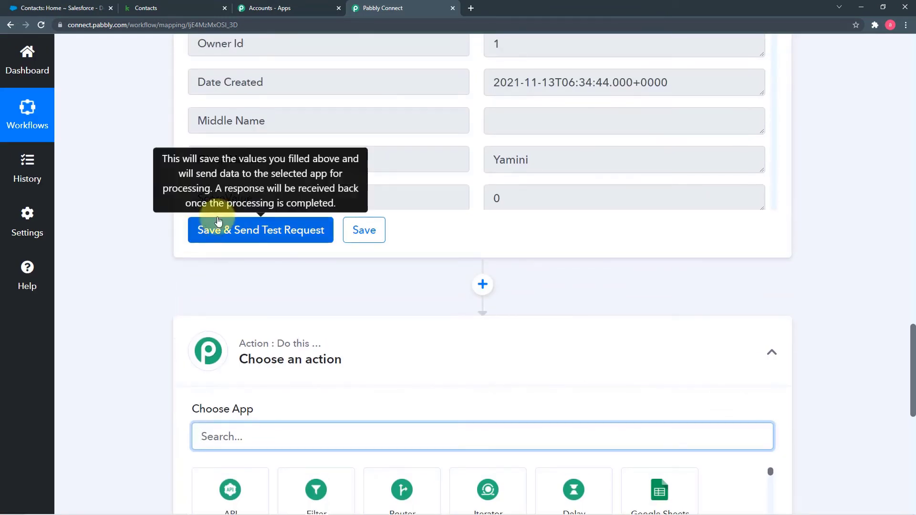
pyautogui.scroll(2, 119, 134)
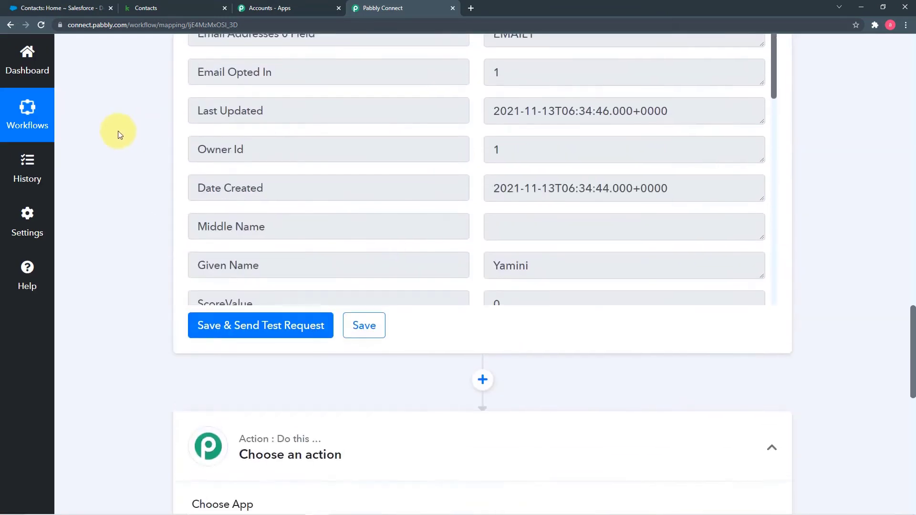
# Search 'salesf', pick Salesforce as the app, and choose the Create Contact action event
pyautogui.scroll(-7, 117, 131)
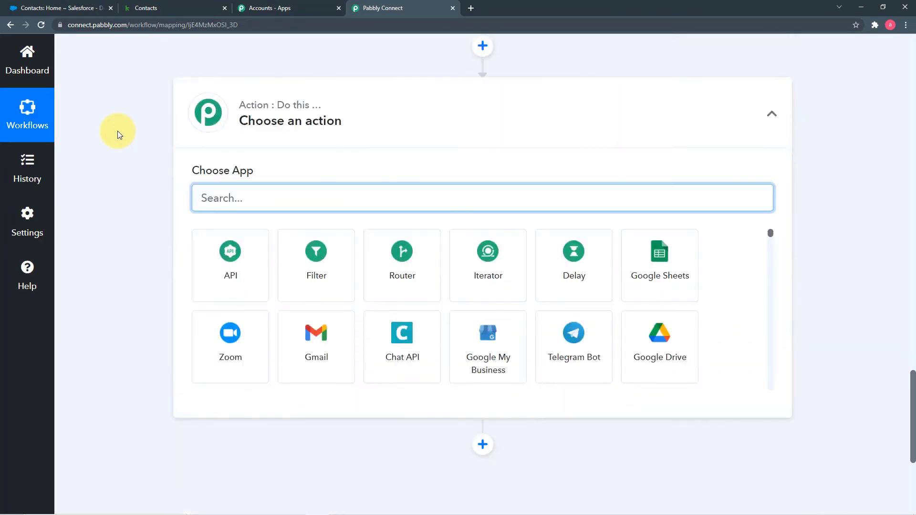
pyautogui.write('sa')
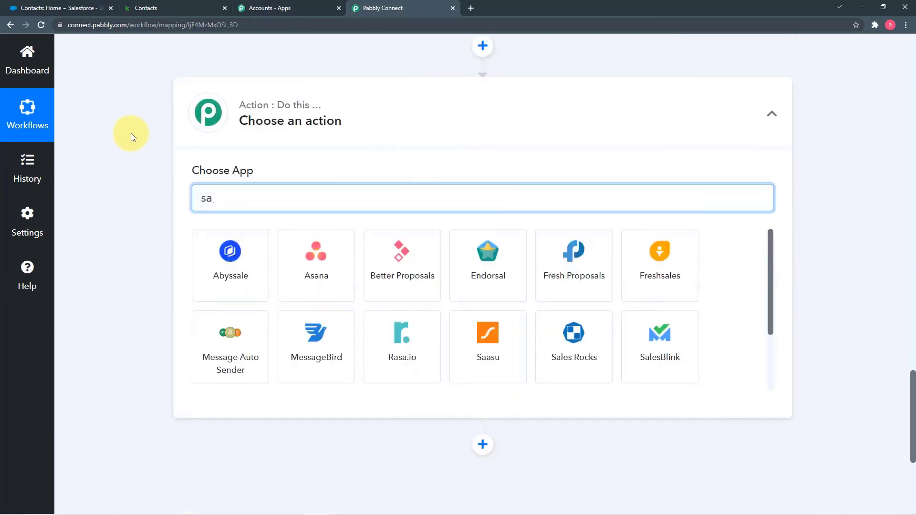
pyautogui.write('lesf')
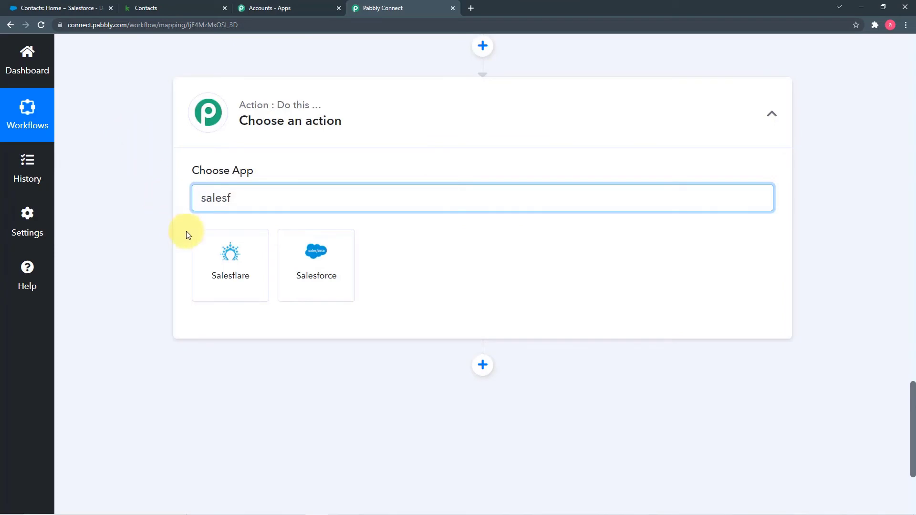
pyautogui.click(325, 265)
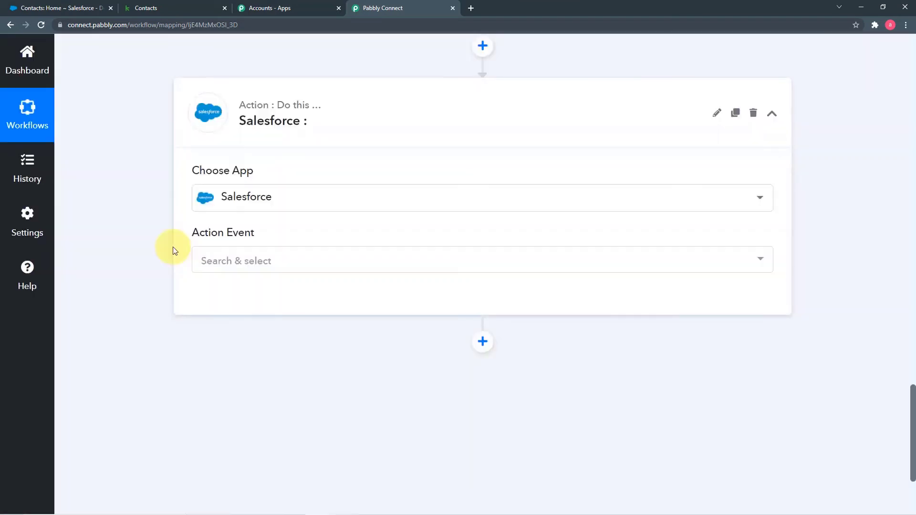
pyautogui.click(279, 262)
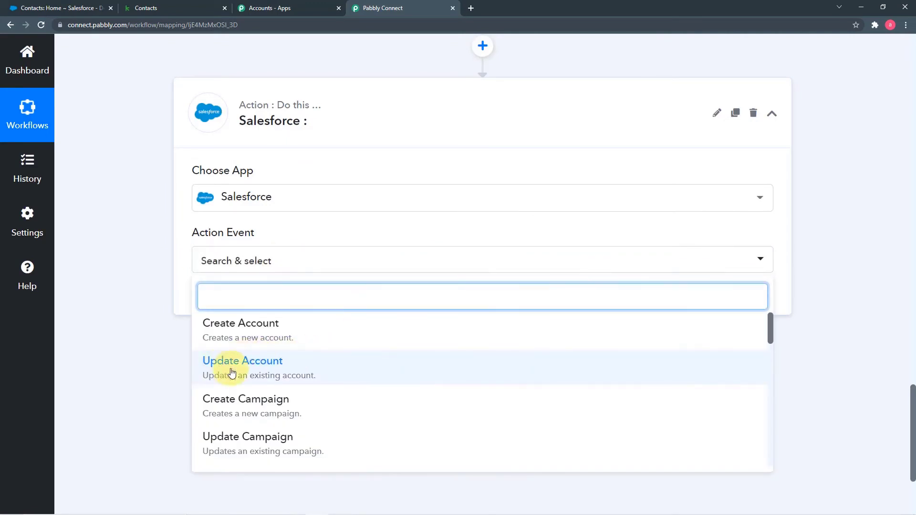
pyautogui.scroll(-3, 244, 374)
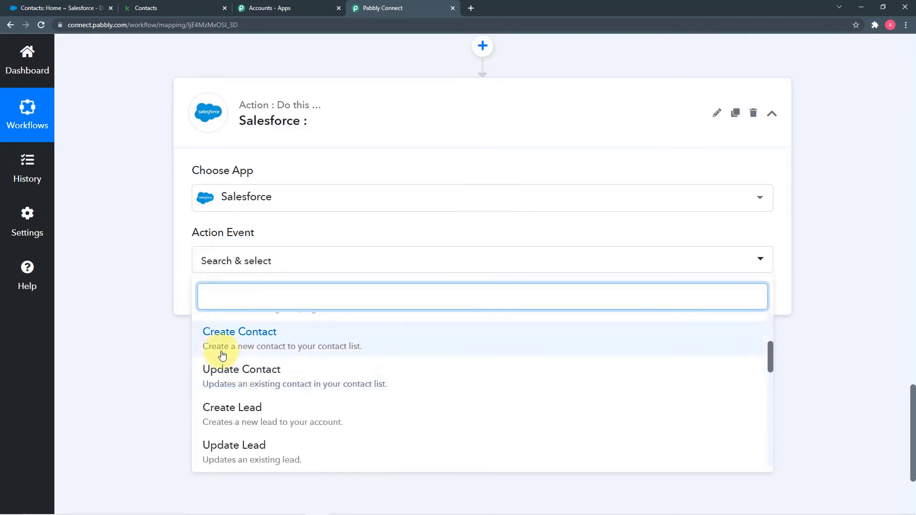
pyautogui.click(266, 346)
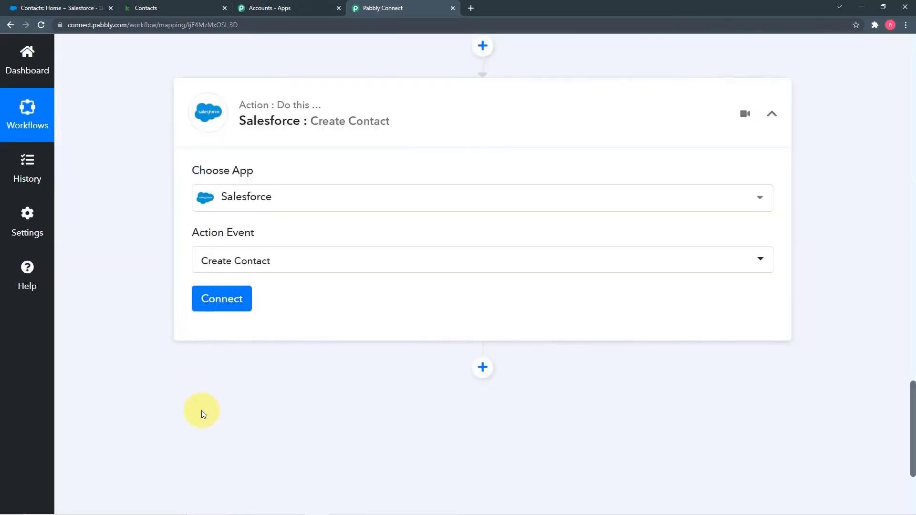
# Add a new Salesforce connection for Create Contact and allow Pabbly Connect access
pyautogui.click(222, 309)
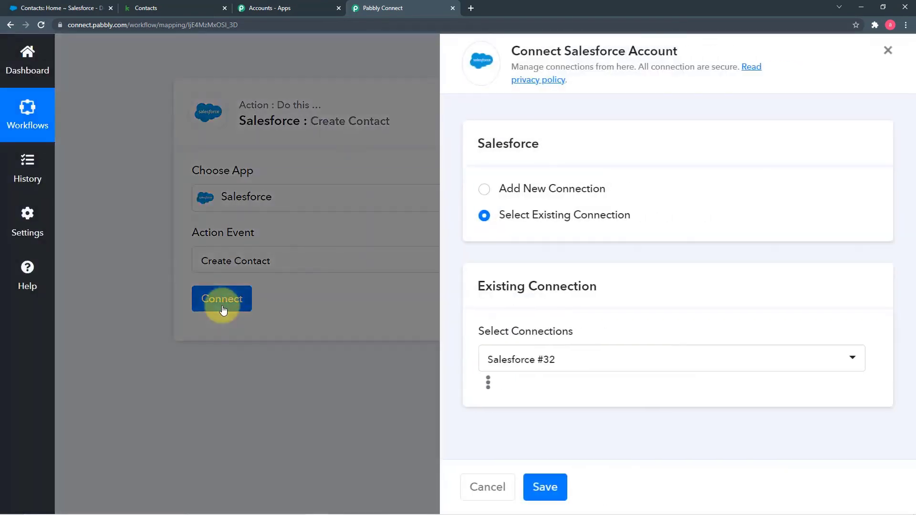
pyautogui.click(485, 194)
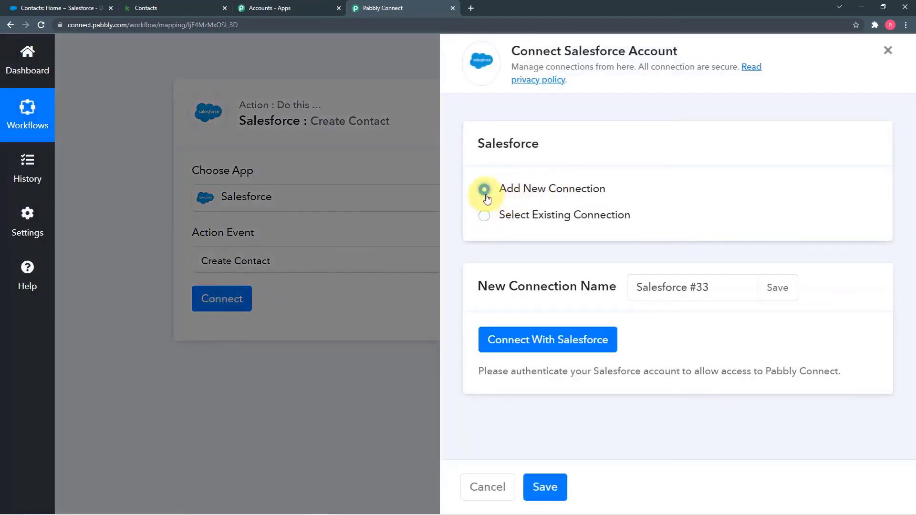
pyautogui.click(520, 348)
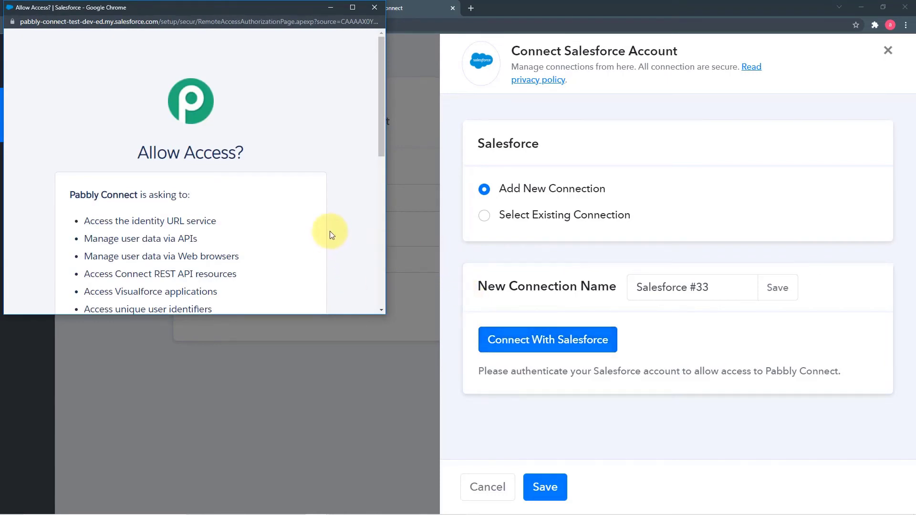
pyautogui.scroll(-3, 325, 212)
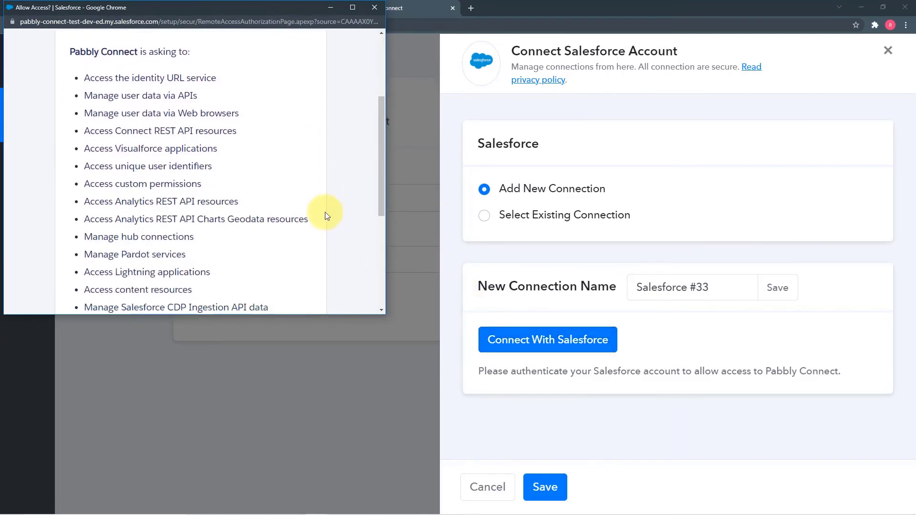
pyautogui.scroll(-5, 325, 211)
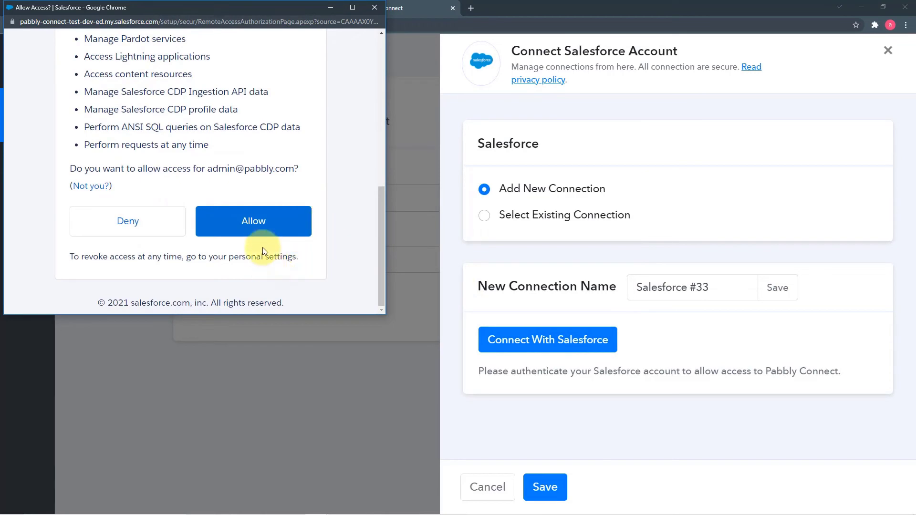
pyautogui.click(236, 219)
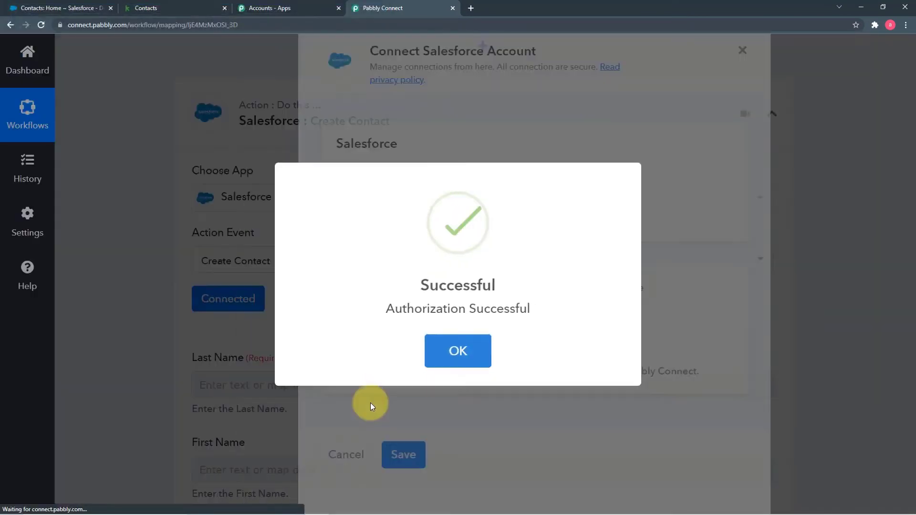
# Look over the Create Contact fields and open the earlier-step data list for Last Name
pyautogui.scroll(-2, 124, 311)
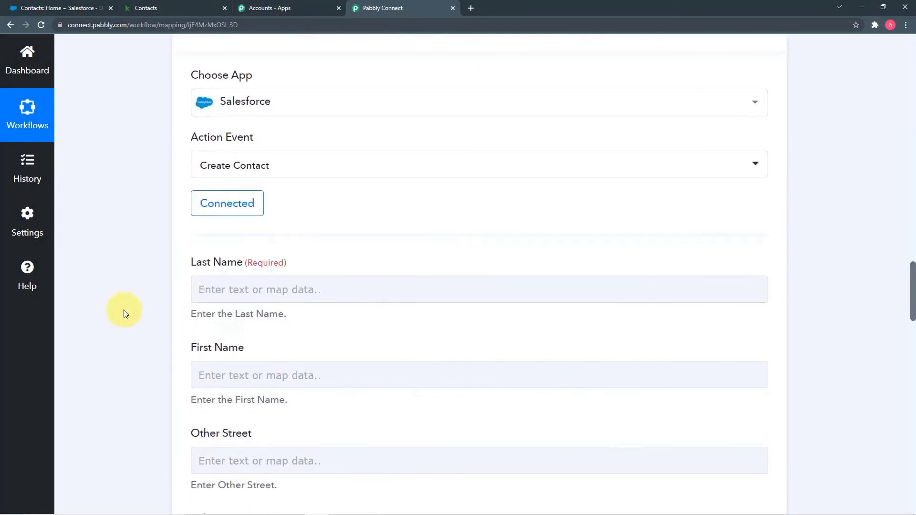
pyautogui.scroll(-2, 125, 313)
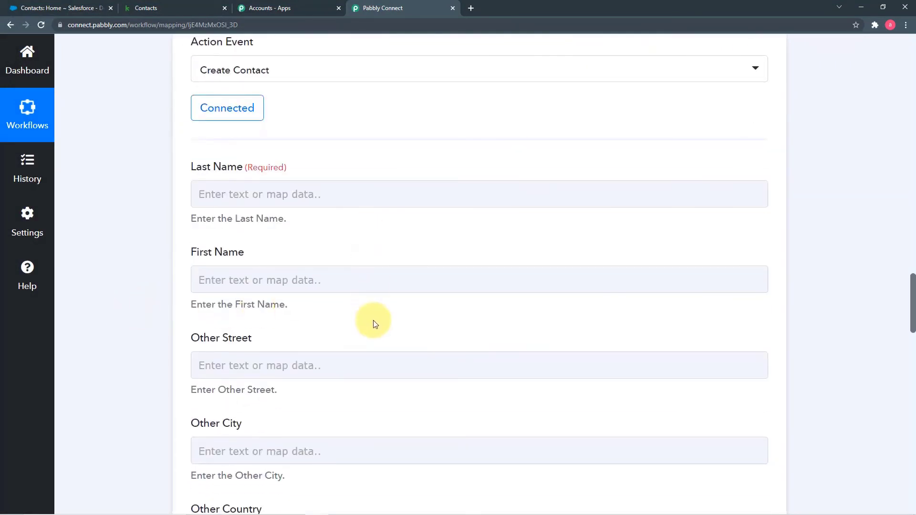
pyautogui.scroll(-5, 374, 323)
pyautogui.scroll(6, 374, 323)
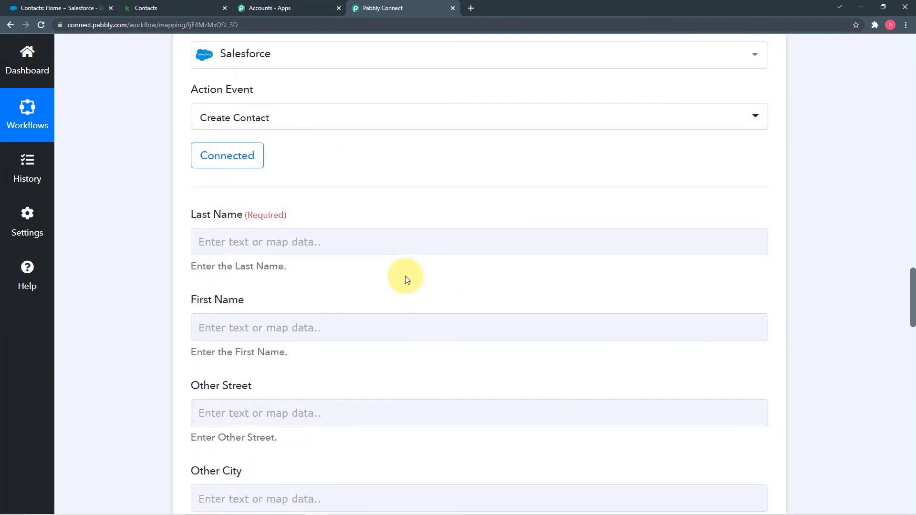
pyautogui.scroll(9, 405, 276)
pyautogui.scroll(6, 405, 276)
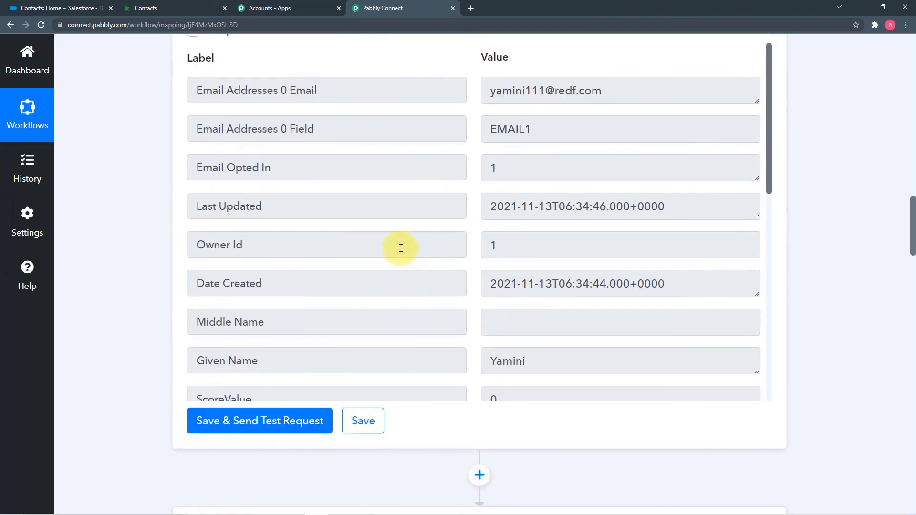
pyautogui.scroll(-3, 319, 263)
pyautogui.scroll(-3, 325, 265)
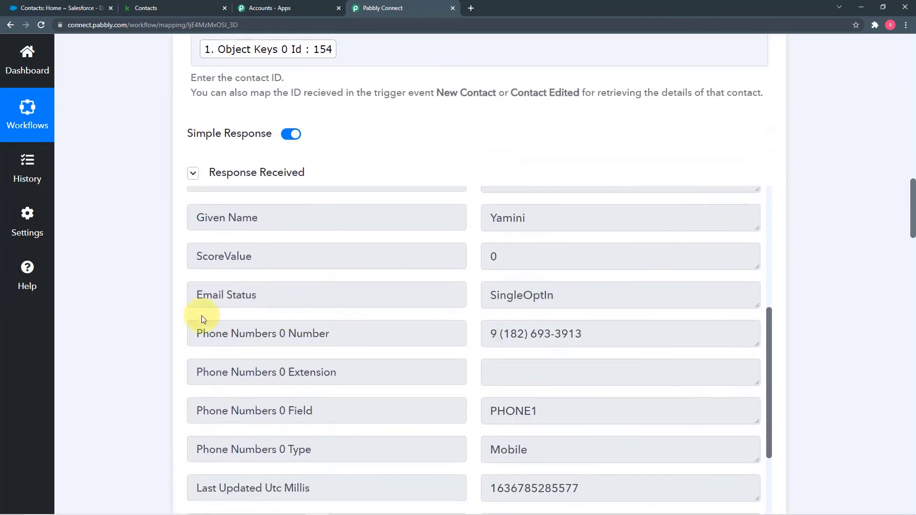
pyautogui.scroll(-11, 114, 305)
pyautogui.scroll(-5, 113, 305)
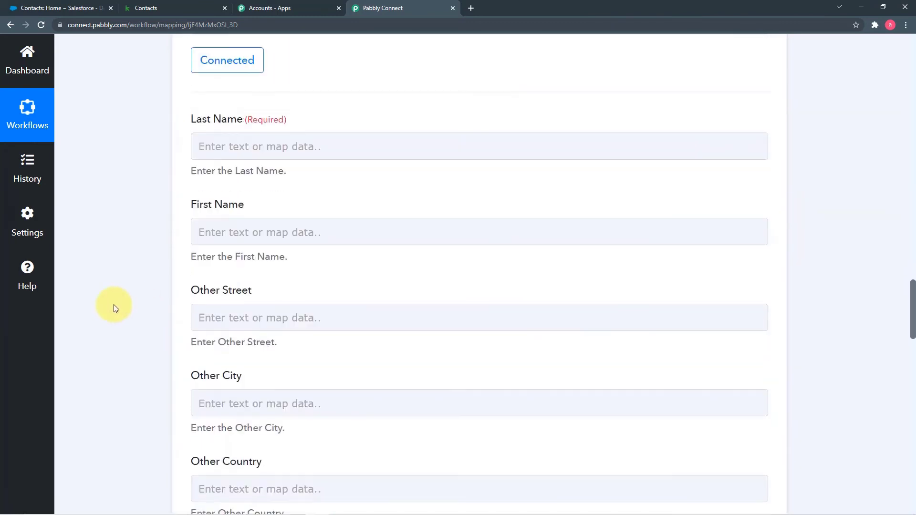
pyautogui.click(379, 148)
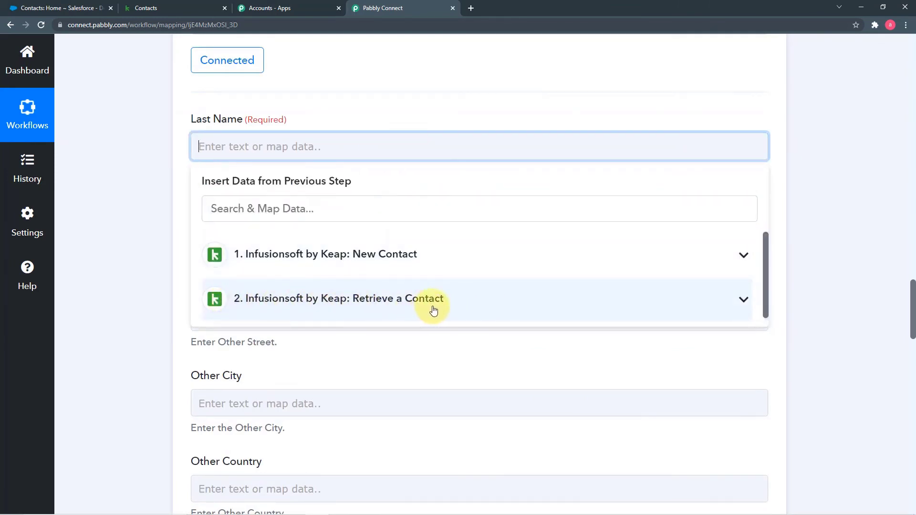
# Map the Retrieve a Contact step's Family Name into Last Name
pyautogui.click(457, 309)
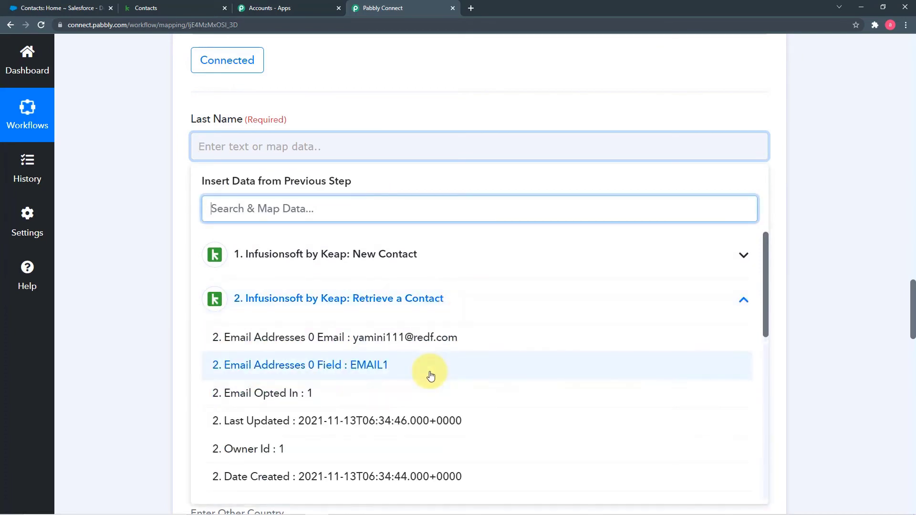
pyautogui.scroll(-5, 431, 376)
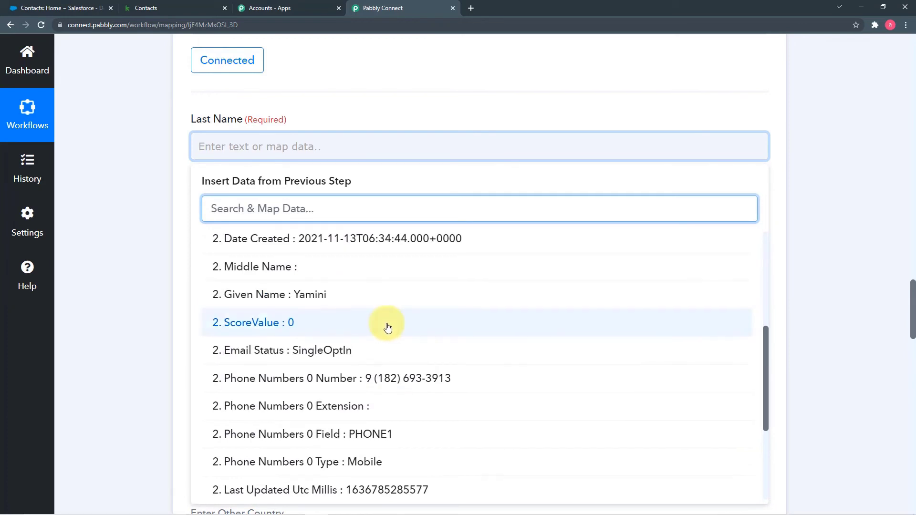
pyautogui.scroll(3, 387, 323)
pyautogui.scroll(-1, 388, 328)
pyautogui.scroll(-5, 387, 325)
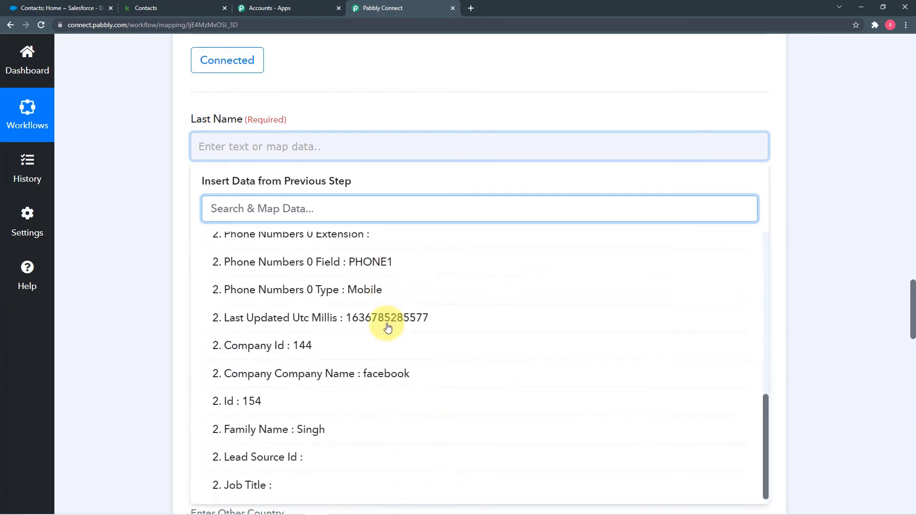
pyautogui.click(318, 430)
pyautogui.click(134, 271)
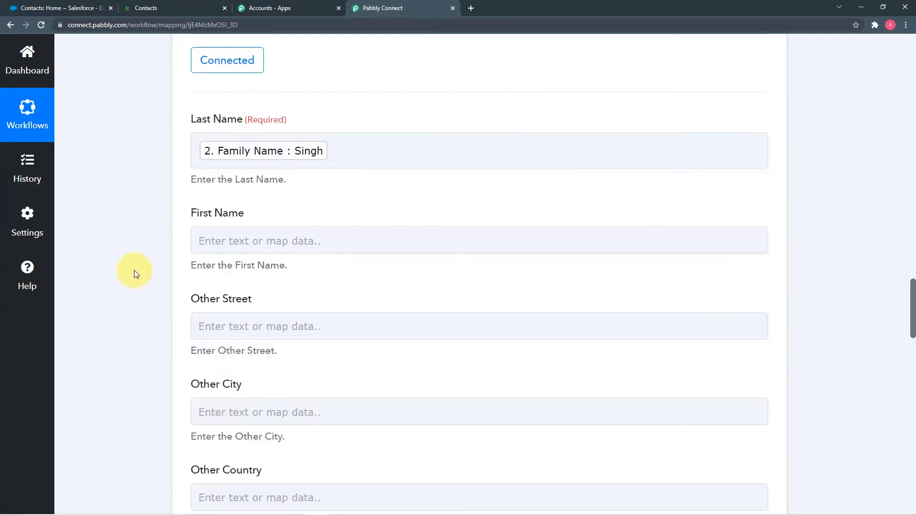
# Map the retrieved contact's Given Name into First Name
pyautogui.scroll(-2, 133, 270)
pyautogui.click(354, 144)
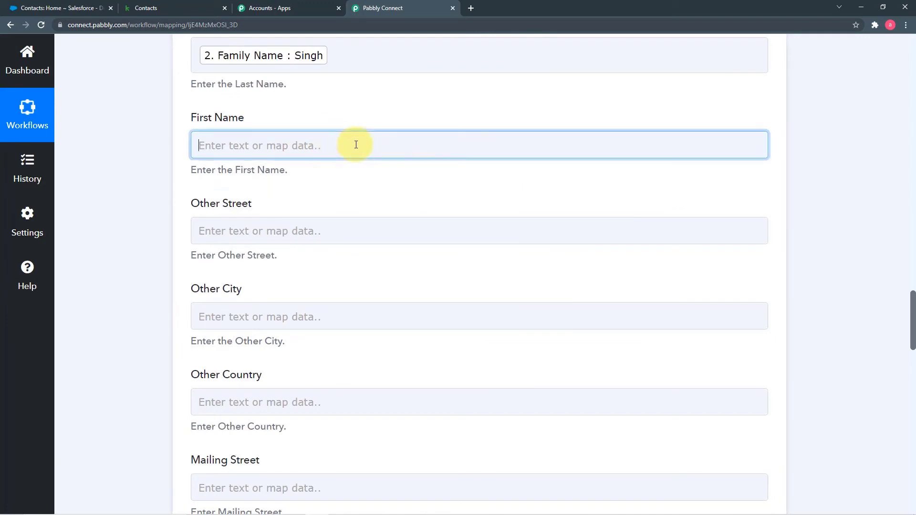
pyautogui.click(387, 305)
pyautogui.scroll(-5, 395, 370)
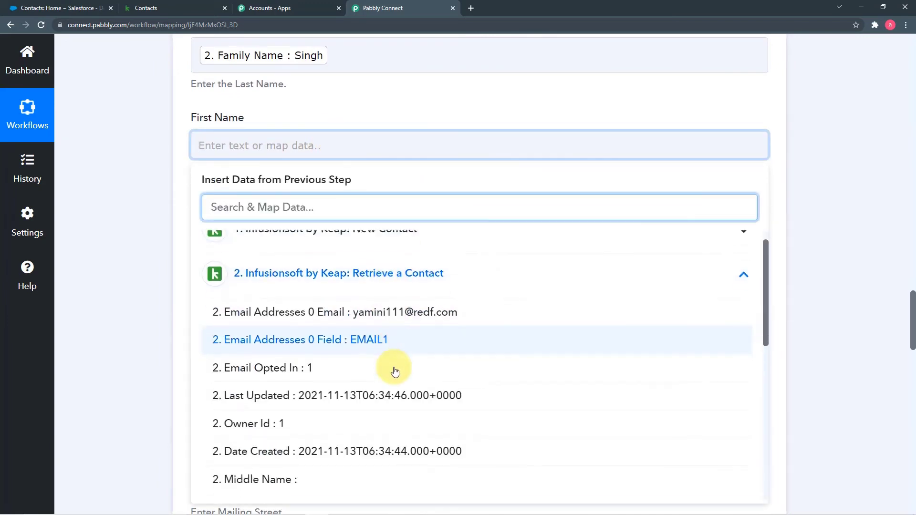
pyautogui.click(354, 343)
pyautogui.click(173, 259)
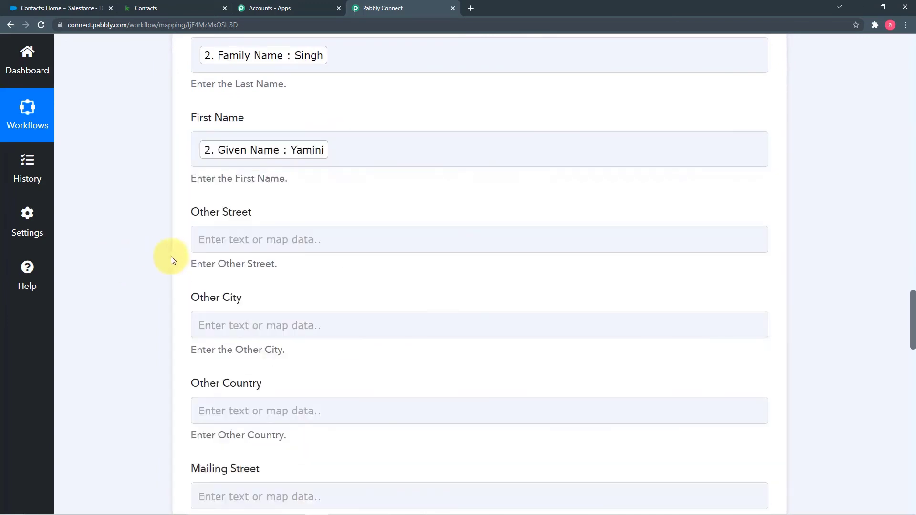
# Map the retrieved contact's Phone Numbers 0 Number into Mobile Phone
pyautogui.scroll(-3, 173, 261)
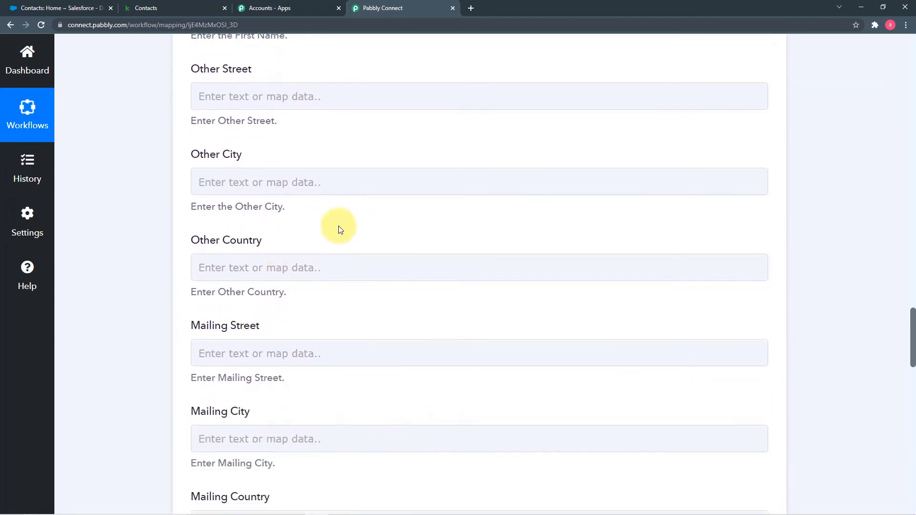
pyautogui.scroll(2, 352, 213)
pyautogui.click(355, 196)
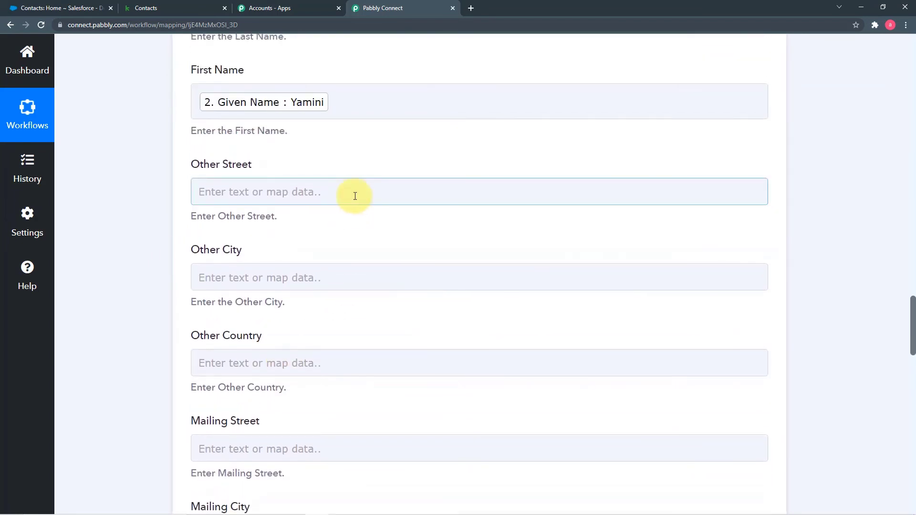
pyautogui.scroll(-3, 353, 181)
pyautogui.scroll(-2, 342, 239)
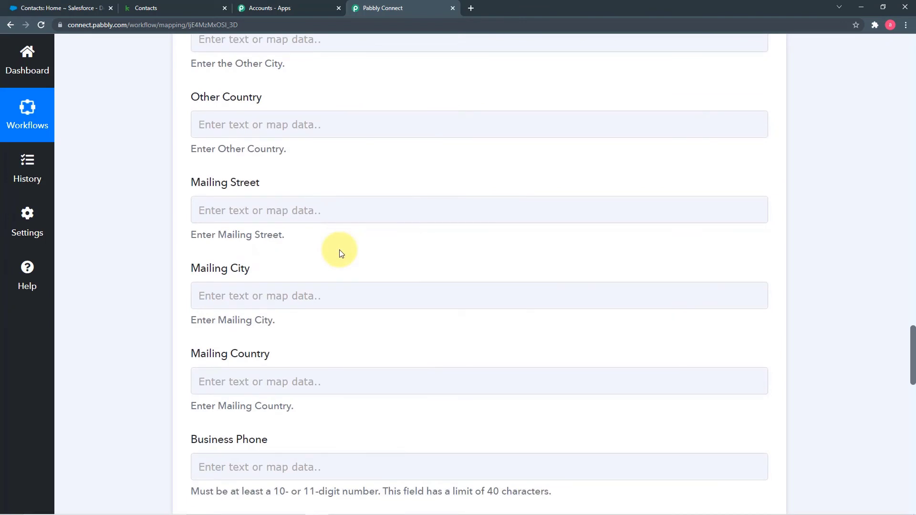
pyautogui.scroll(-3, 339, 250)
pyautogui.click(407, 242)
pyautogui.scroll(-2, 411, 243)
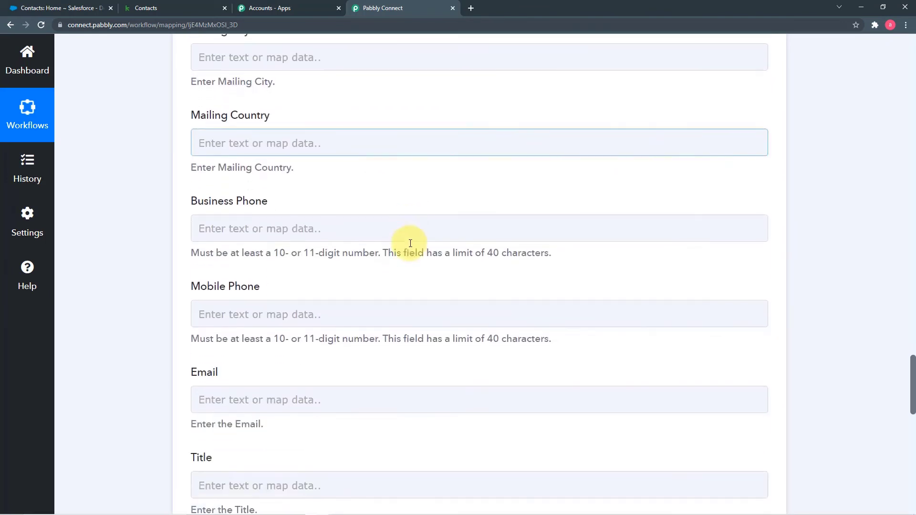
pyautogui.scroll(-2, 432, 219)
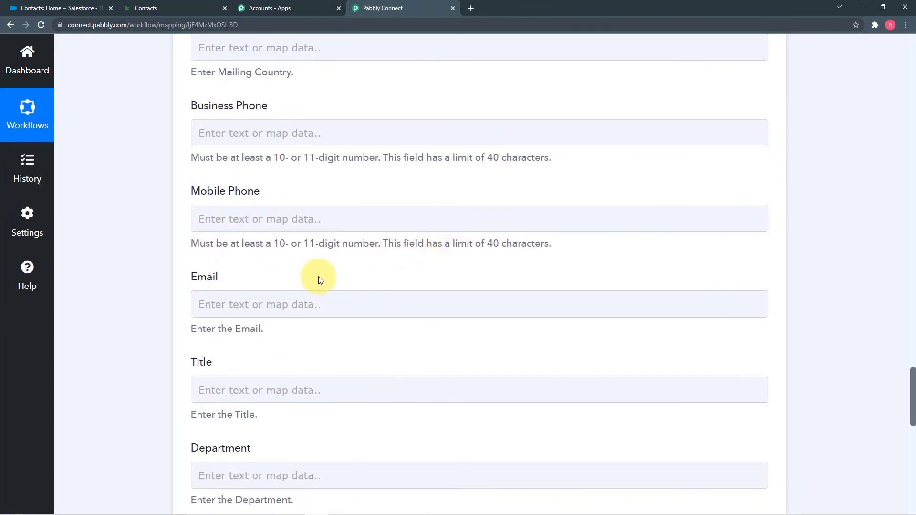
pyautogui.click(372, 225)
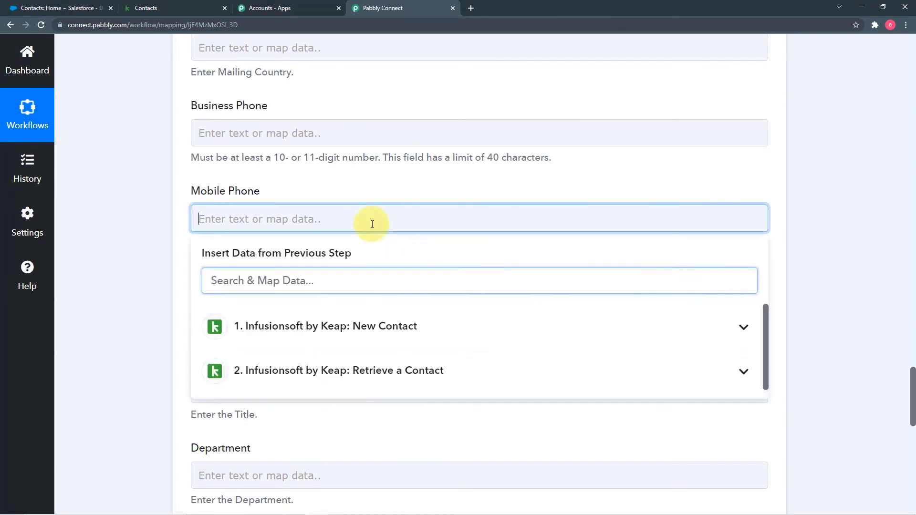
pyautogui.click(329, 371)
pyautogui.scroll(-2, 446, 424)
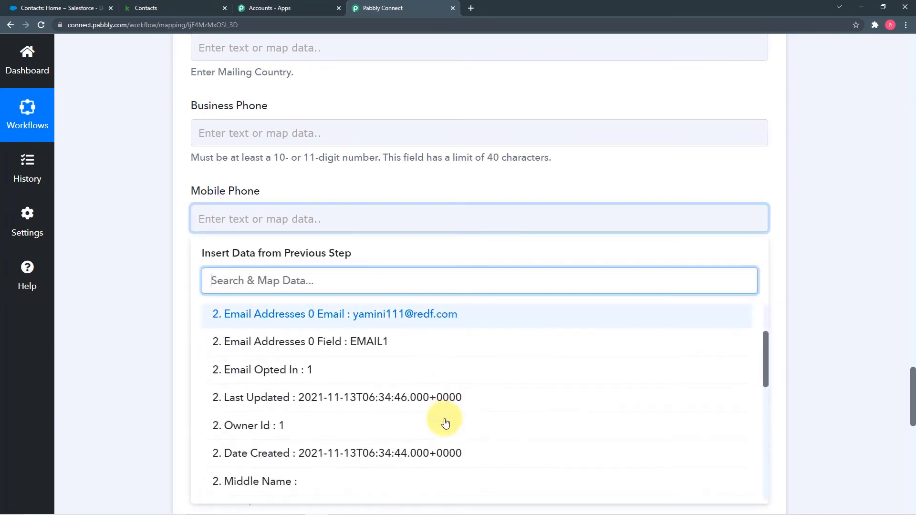
pyautogui.scroll(-4, 444, 422)
pyautogui.click(437, 409)
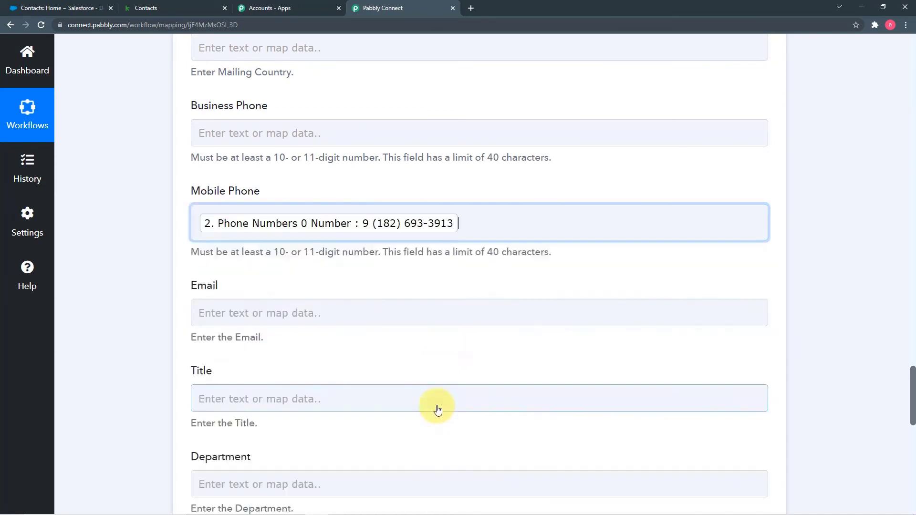
pyautogui.click(150, 272)
# Bring up the Retrieve a Contact fields for mapping into Email
pyautogui.scroll(-2, 151, 272)
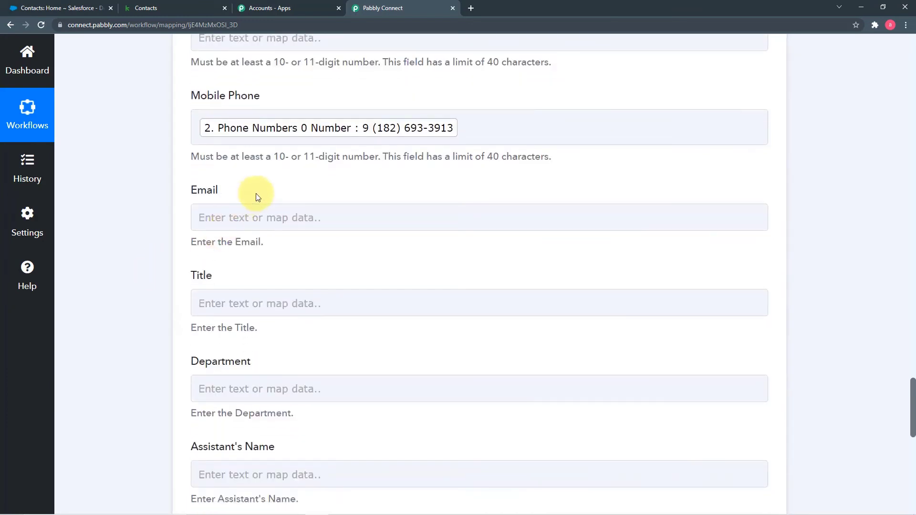
pyautogui.click(221, 218)
pyautogui.click(321, 371)
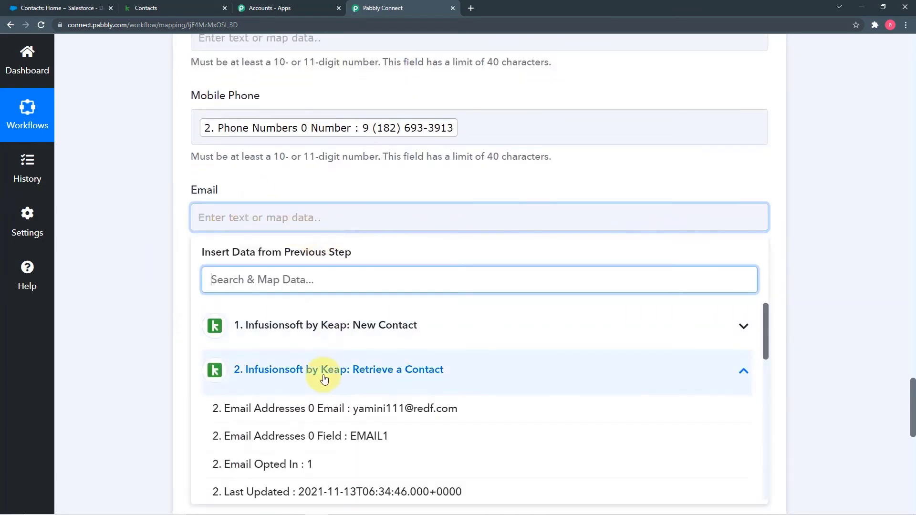
# Map Email Addresses 0 Email into Email and Company Name 'facebook' into Department
pyautogui.click(370, 414)
pyautogui.click(162, 314)
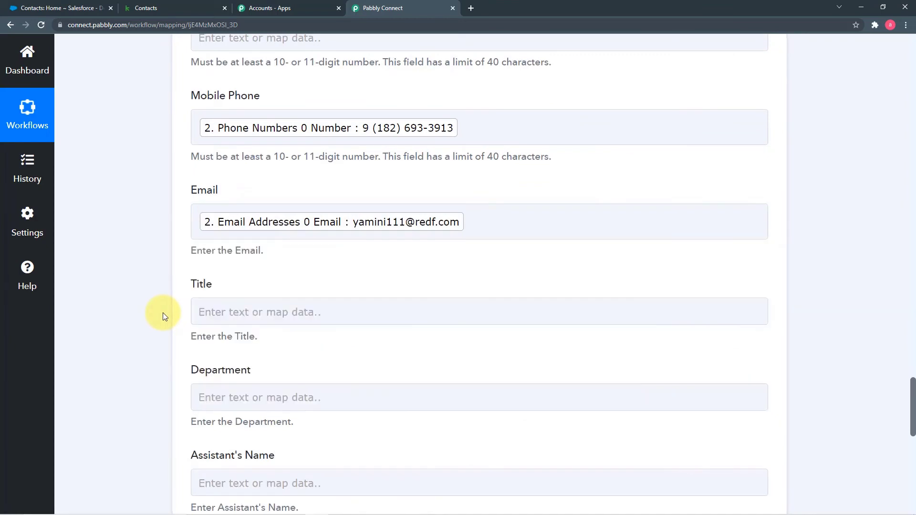
pyautogui.scroll(-5, 162, 313)
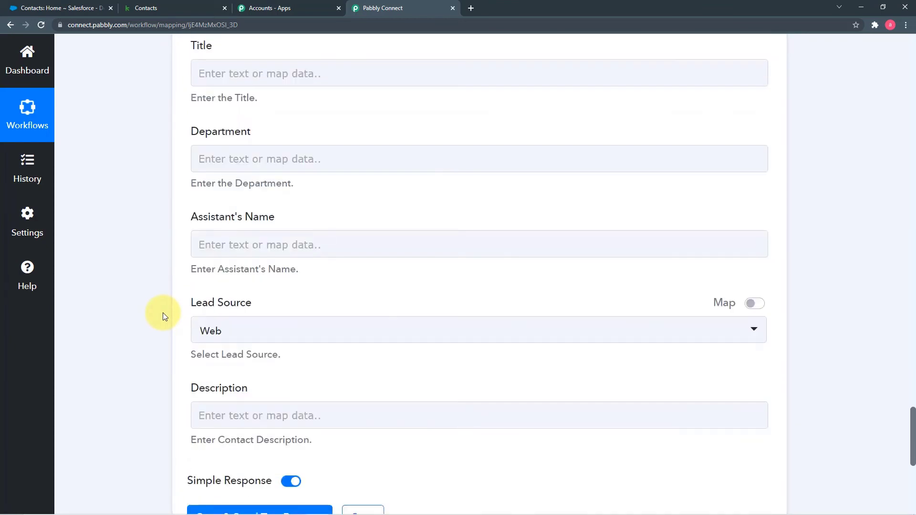
pyautogui.click(315, 161)
pyautogui.click(336, 309)
pyautogui.scroll(-5, 340, 441)
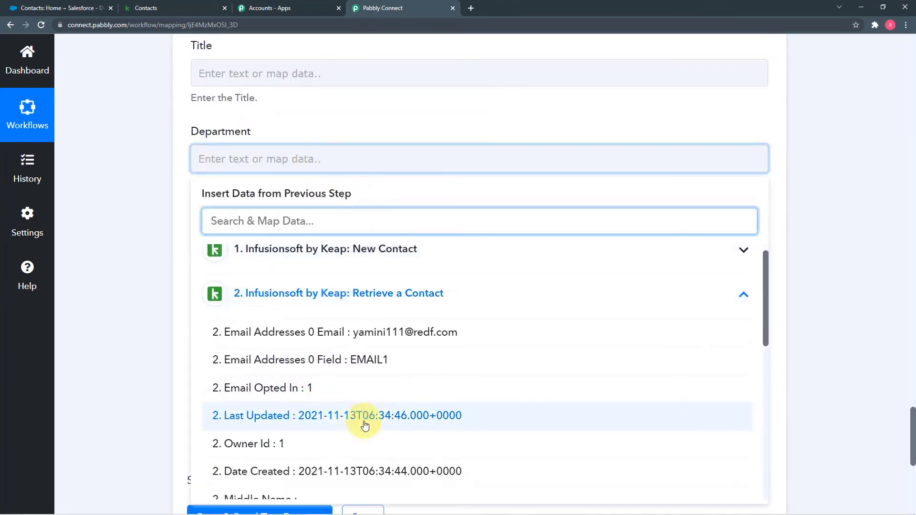
pyautogui.scroll(-5, 365, 425)
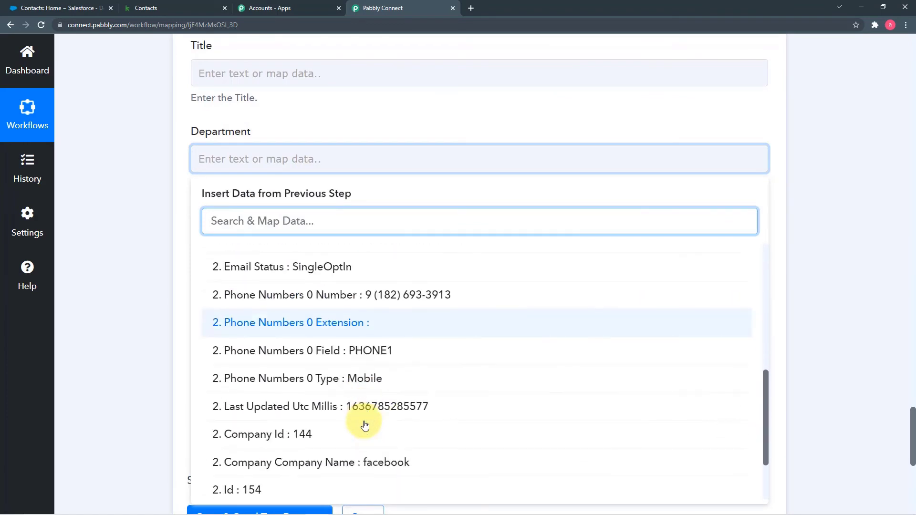
pyautogui.click(378, 371)
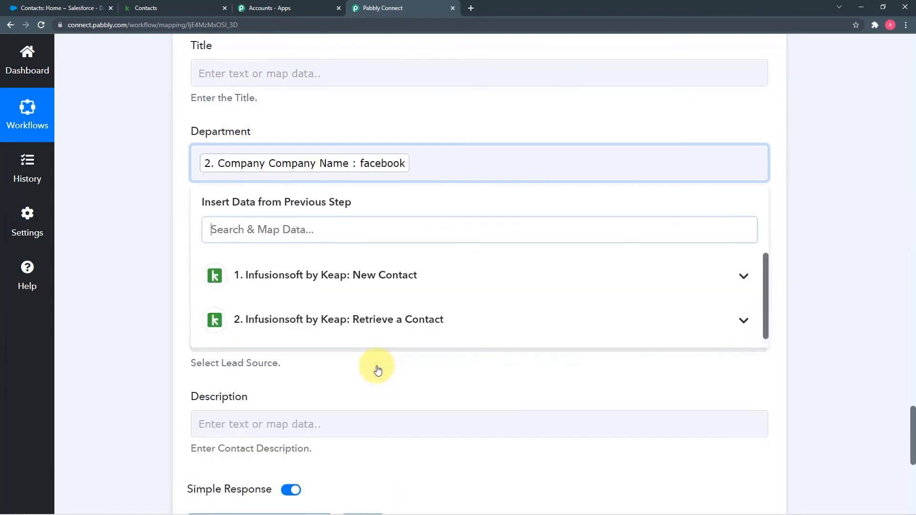
pyautogui.click(158, 275)
# Scroll through the filled Create Contact form to check all mappings
pyautogui.scroll(-1, 159, 275)
pyautogui.scroll(-2, 159, 277)
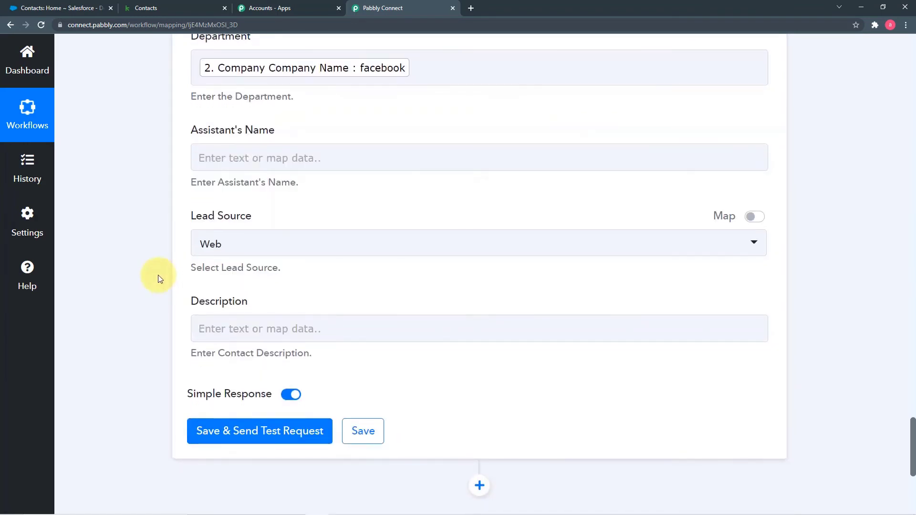
pyautogui.scroll(-2, 159, 274)
pyautogui.scroll(6, 166, 268)
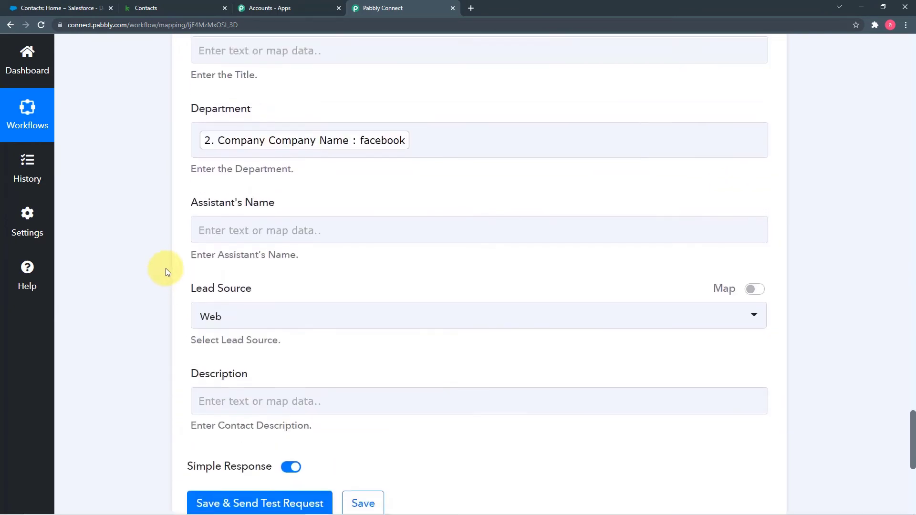
pyautogui.scroll(9, 265, 231)
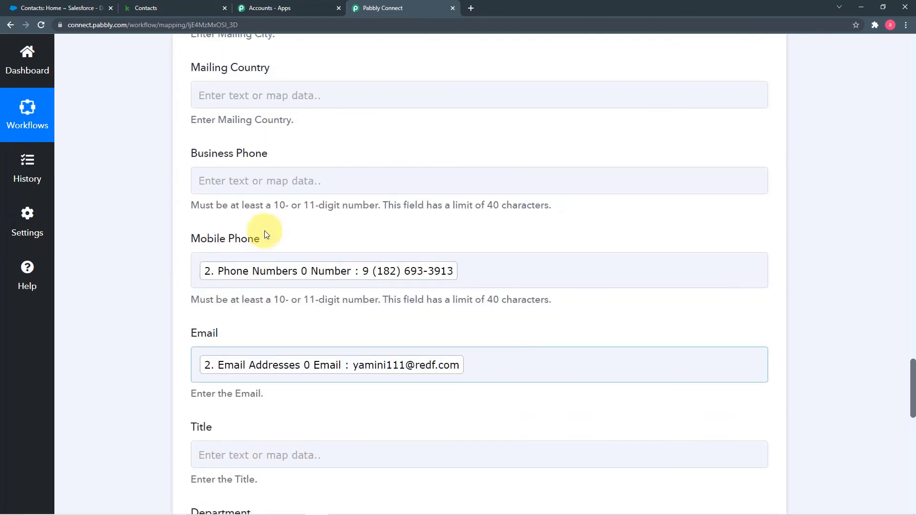
pyautogui.scroll(8, 264, 230)
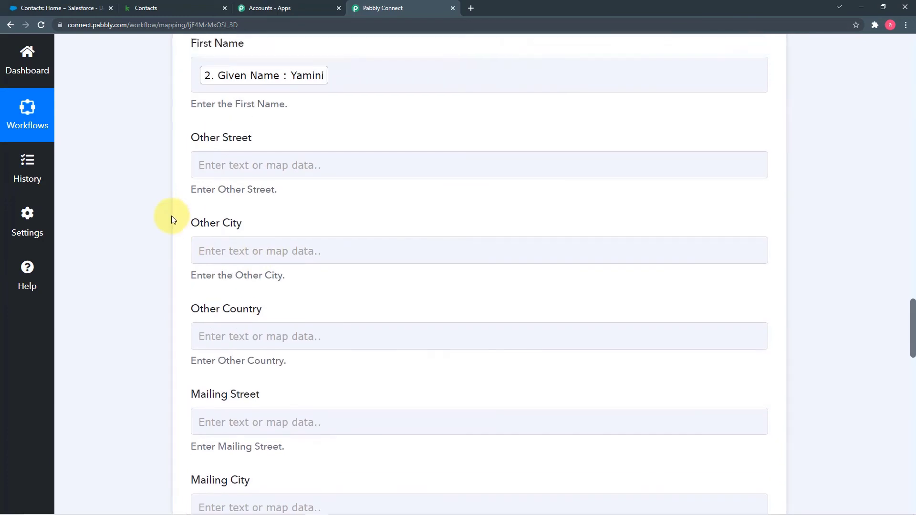
pyautogui.scroll(-19, 172, 219)
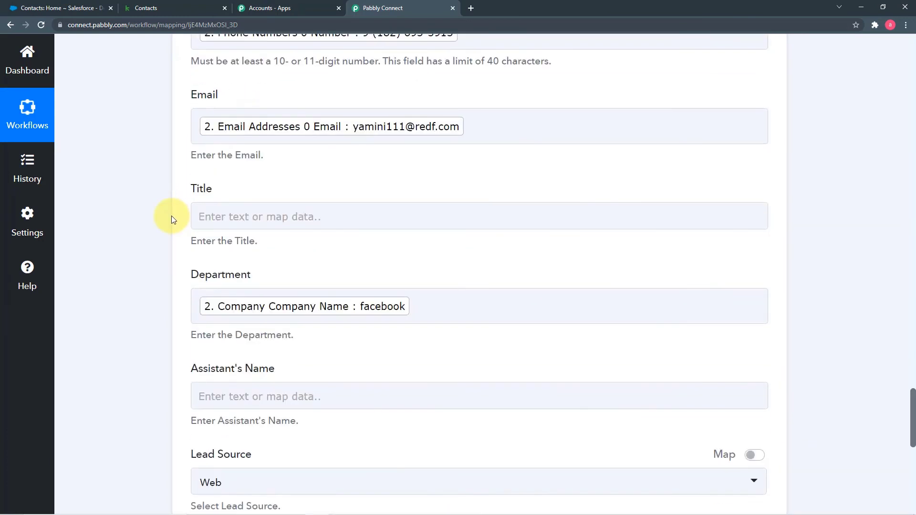
pyautogui.scroll(-3, 176, 239)
pyautogui.scroll(3, 519, 180)
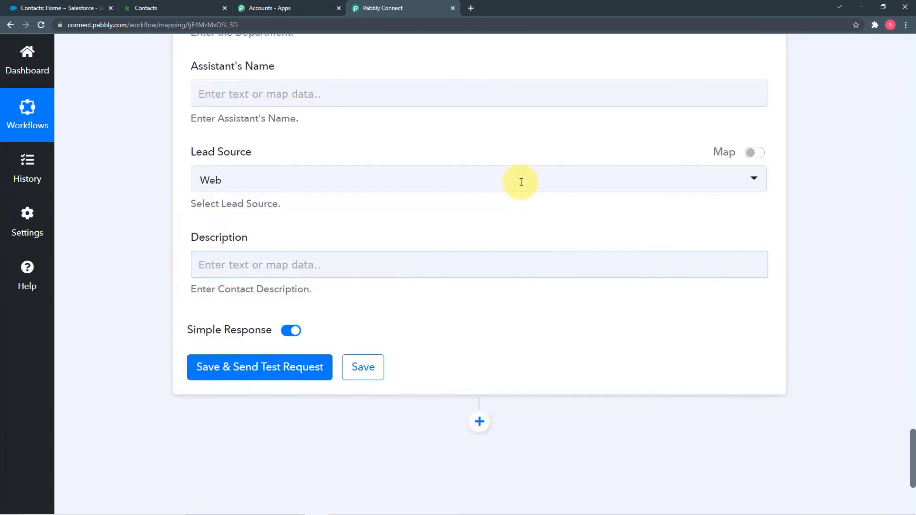
pyautogui.scroll(2, 521, 186)
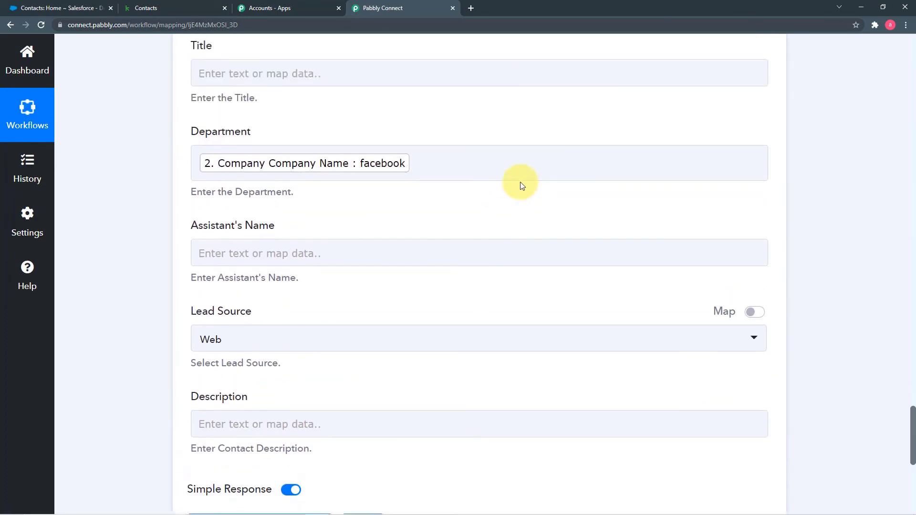
pyautogui.scroll(2, 522, 186)
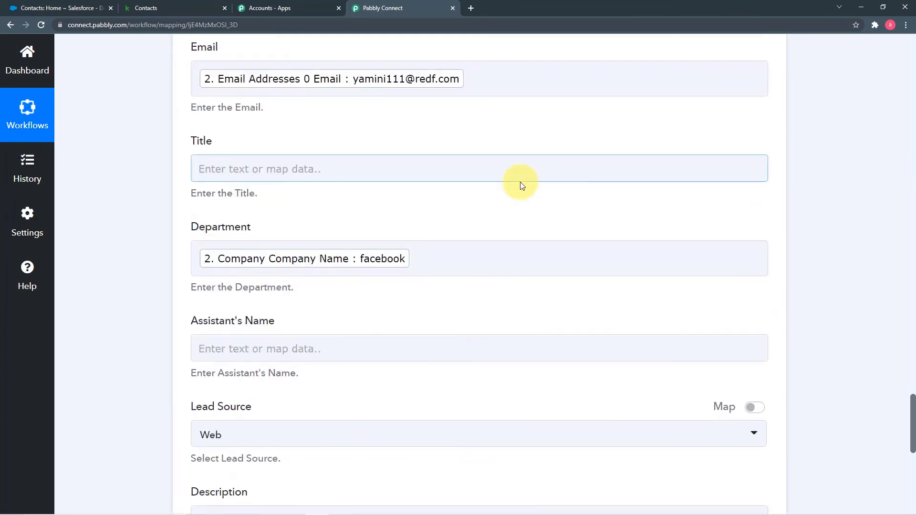
# Save and test the Salesforce Create Contact step, getting a new contact Id with Success 1
pyautogui.click(81, 9)
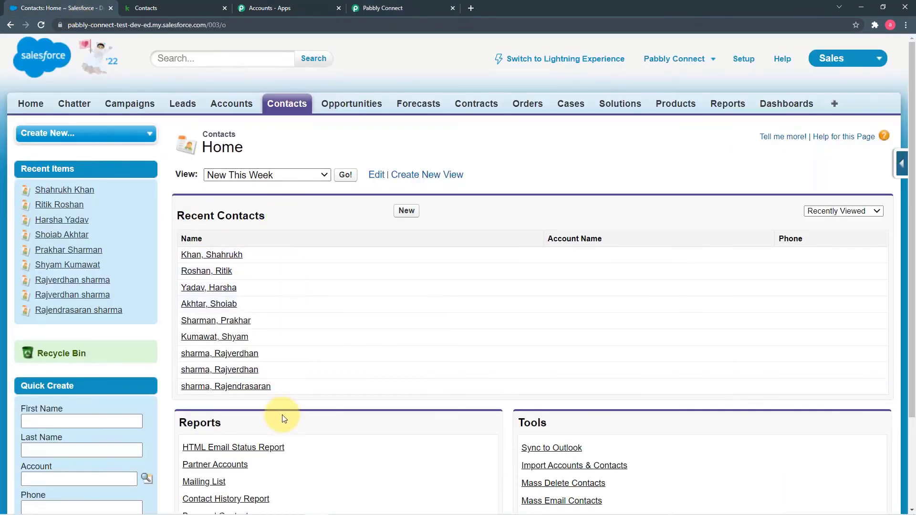
pyautogui.rightClick(391, 106)
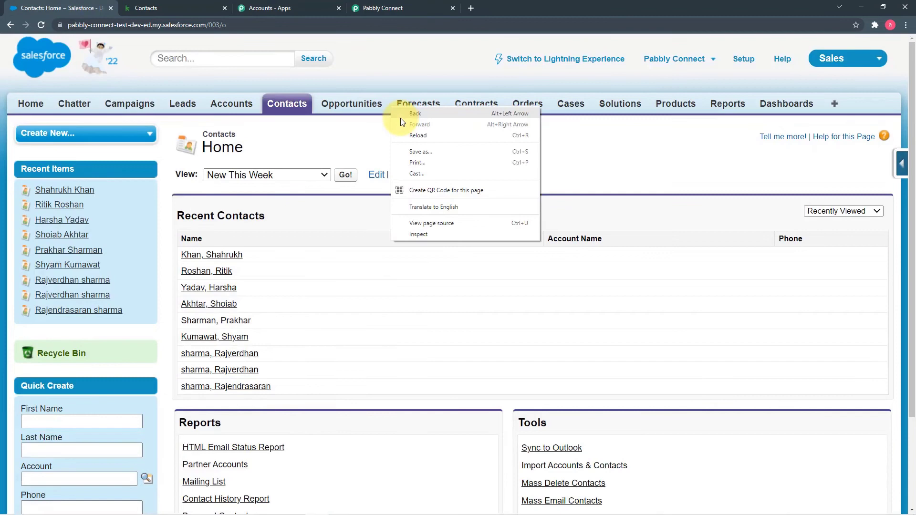
pyautogui.click(401, 6)
pyautogui.scroll(-9, 87, 139)
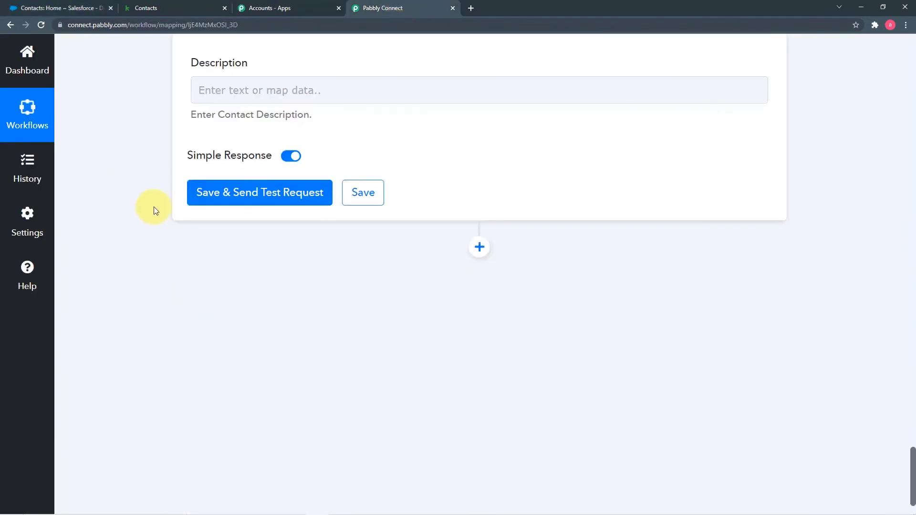
pyautogui.click(215, 193)
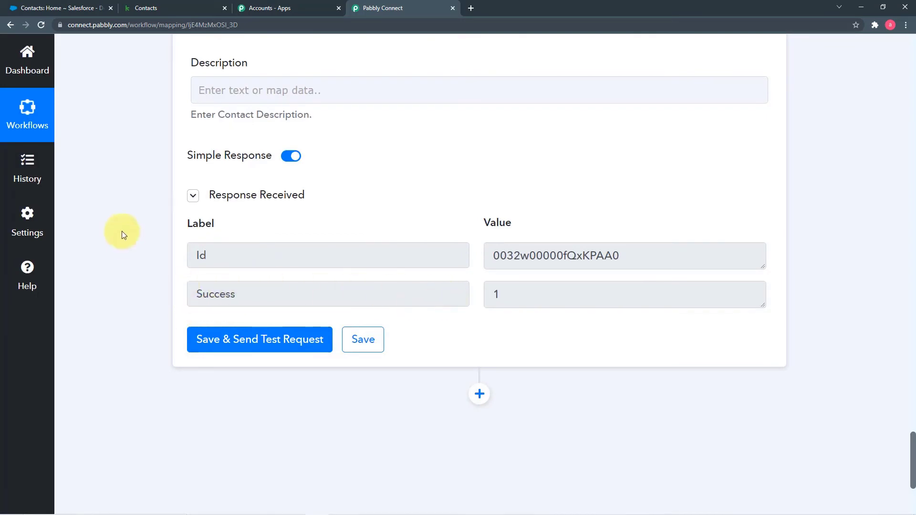
# Reload Salesforce Contacts, open the new contact's record, then return to Pabbly Connect
pyautogui.click(72, 8)
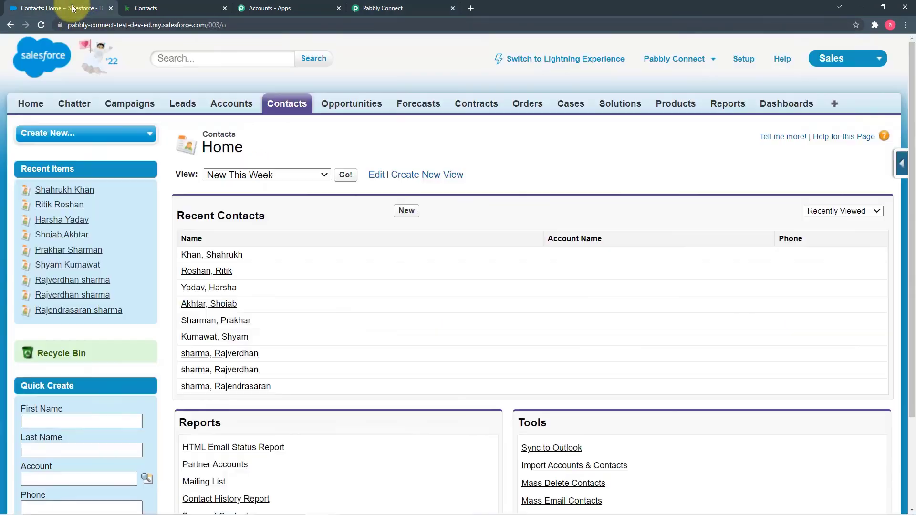
pyautogui.click(41, 25)
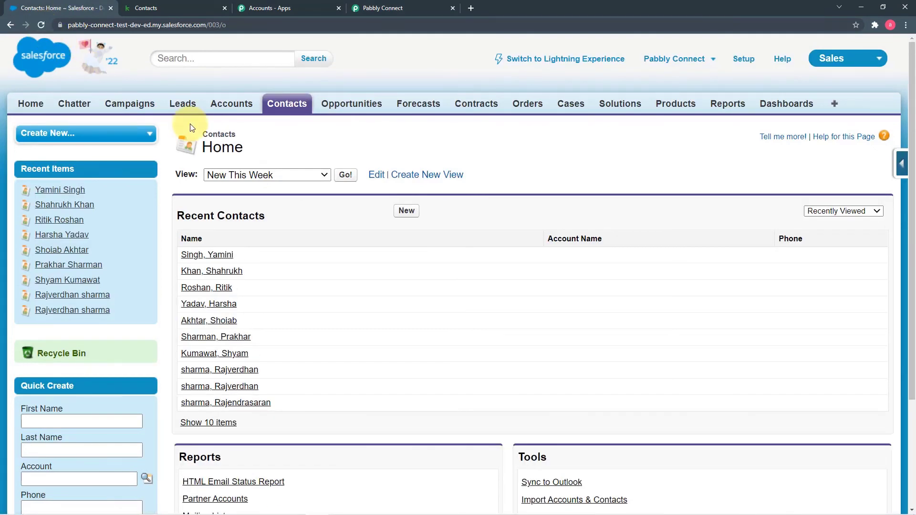
pyautogui.click(220, 256)
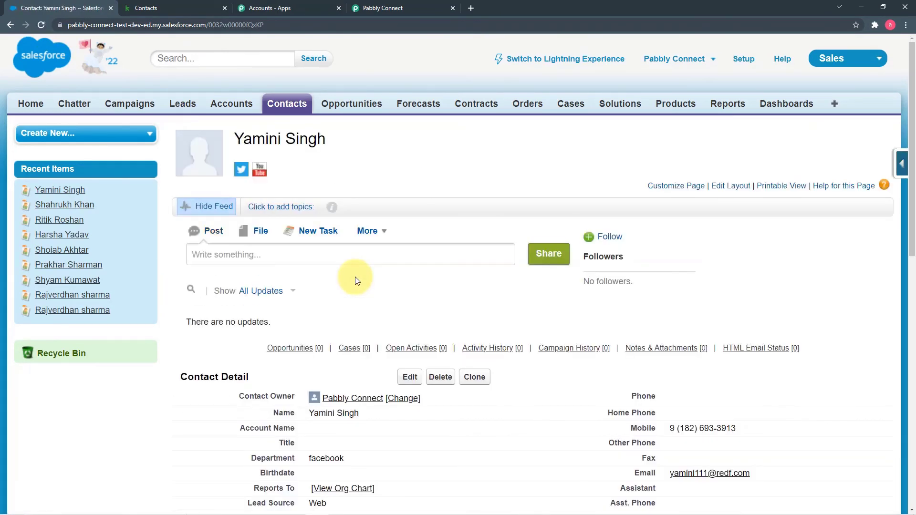
pyautogui.scroll(-4, 355, 281)
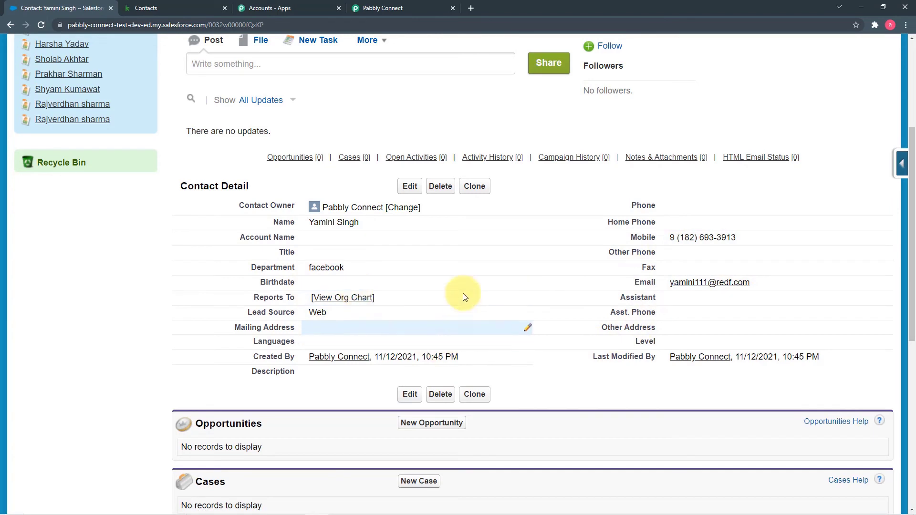
pyautogui.click(382, 9)
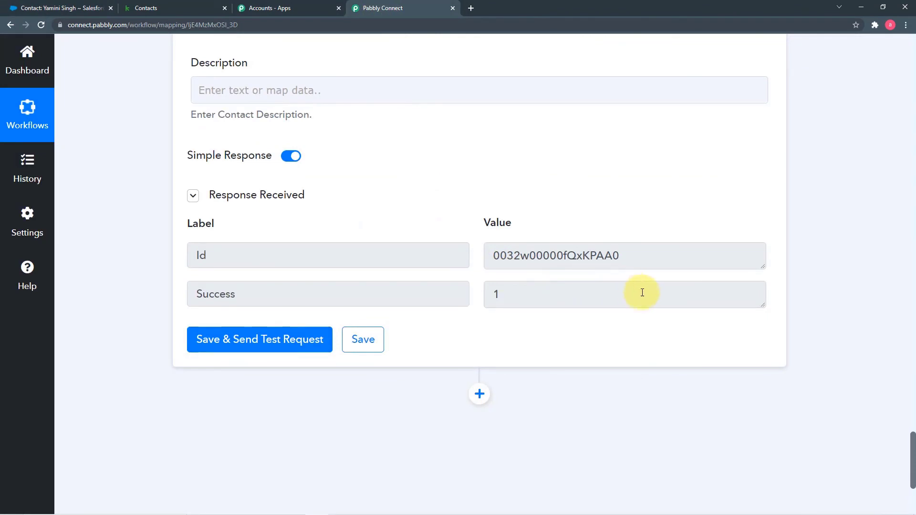
pyautogui.scroll(20, 725, 317)
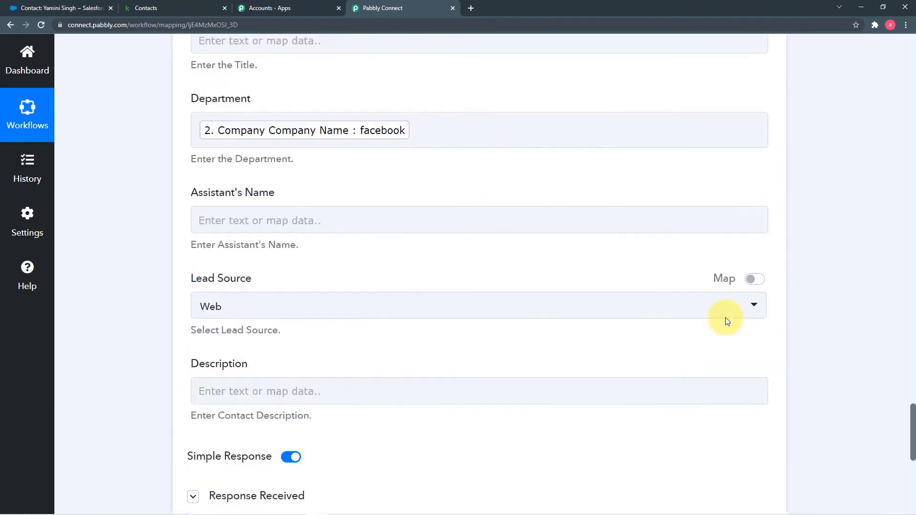
pyautogui.scroll(20, 726, 317)
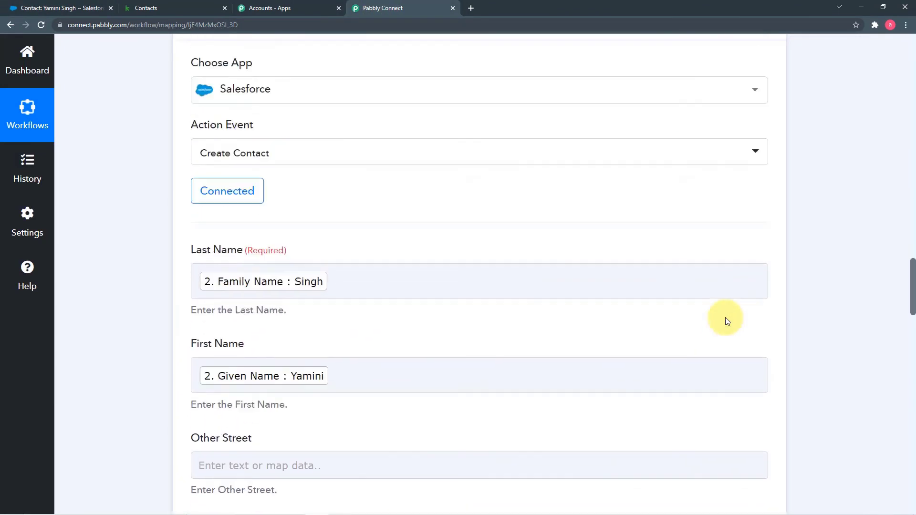
pyautogui.scroll(20, 725, 317)
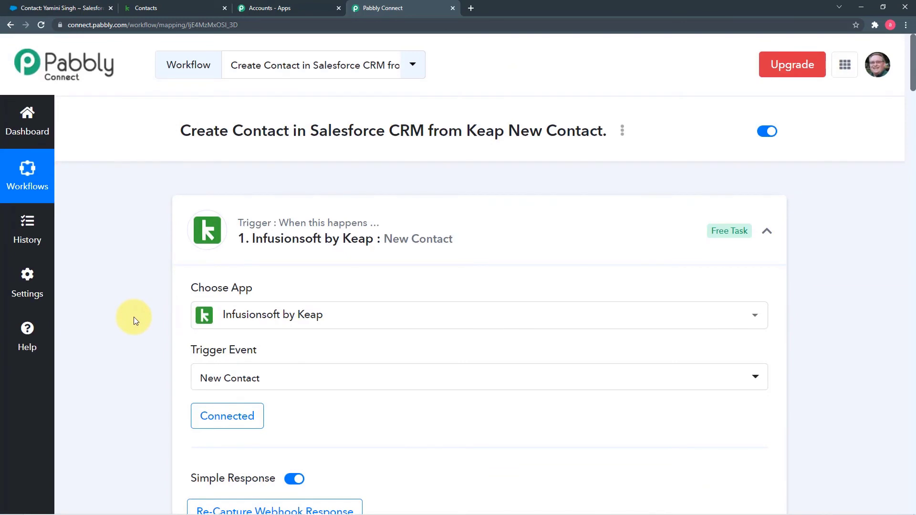
pyautogui.scroll(-4, 133, 317)
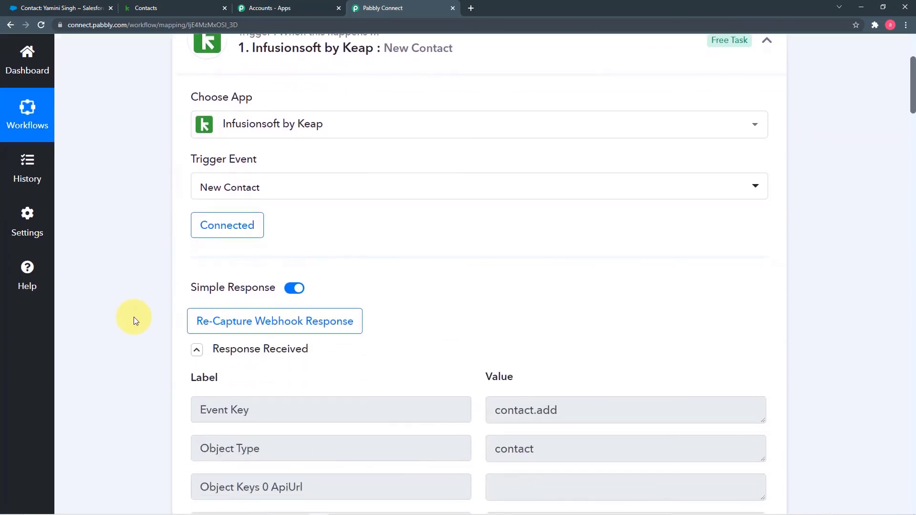
pyautogui.scroll(-4, 134, 317)
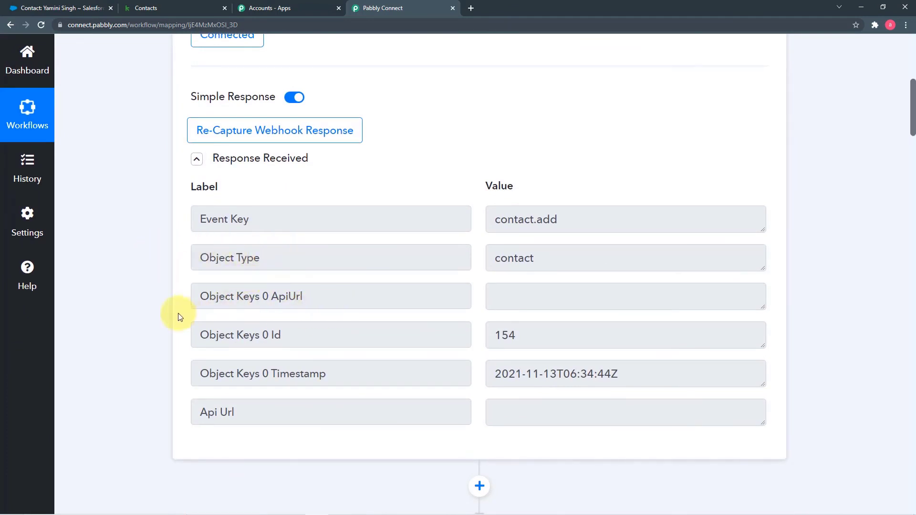
pyautogui.scroll(-3, 169, 317)
pyautogui.scroll(-4, 169, 316)
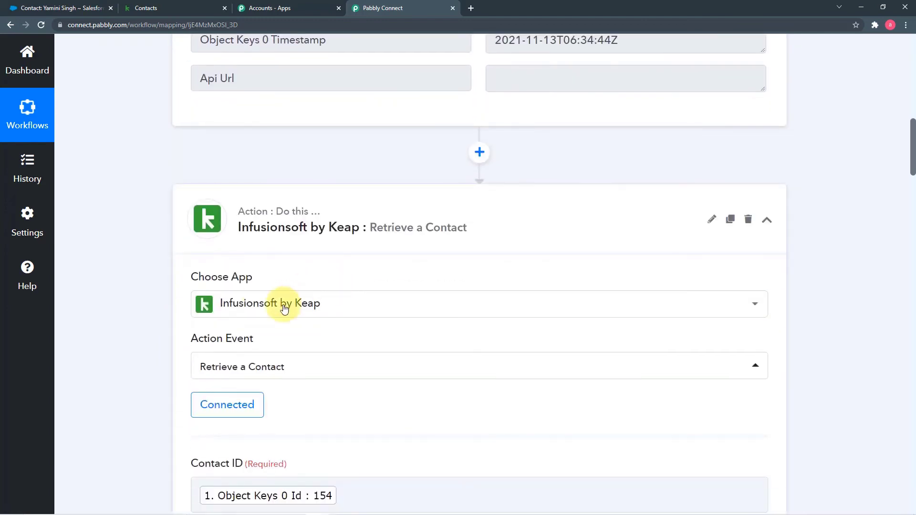
pyautogui.scroll(-2, 194, 315)
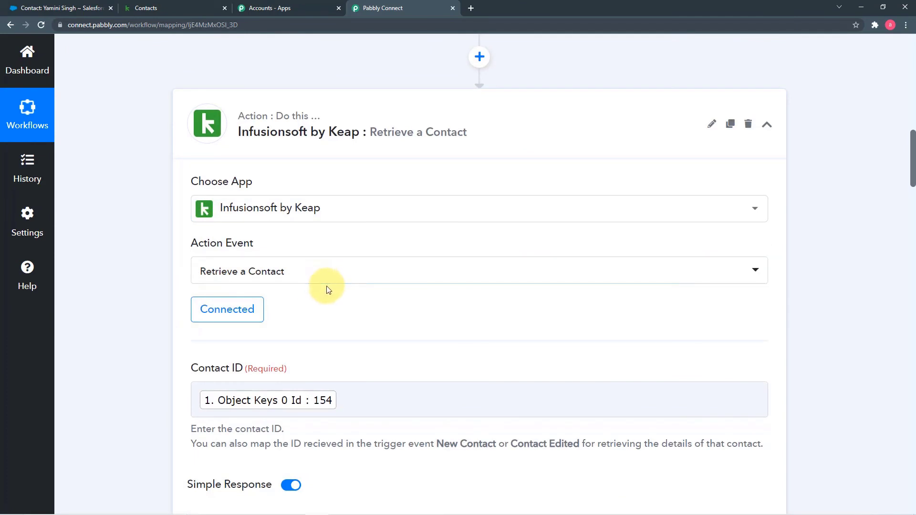
pyautogui.scroll(-7, 123, 290)
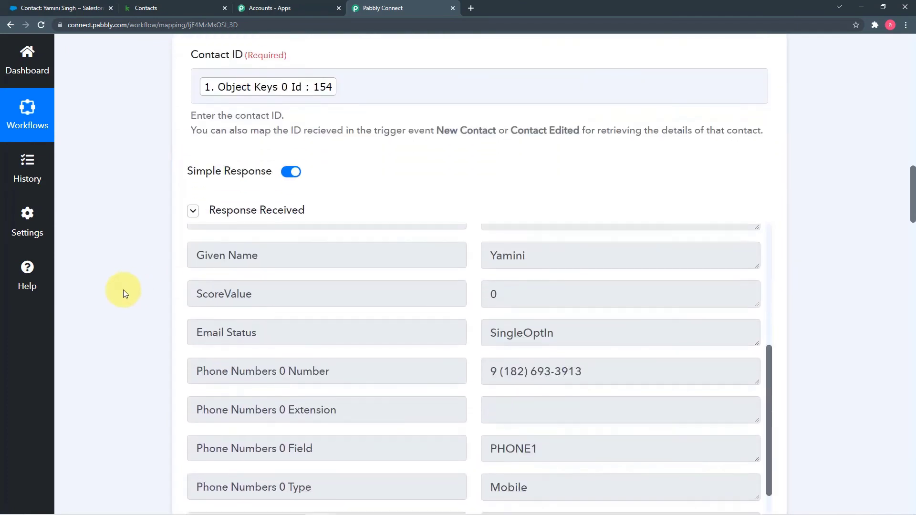
pyautogui.scroll(-4, 123, 291)
pyautogui.scroll(-2, 123, 290)
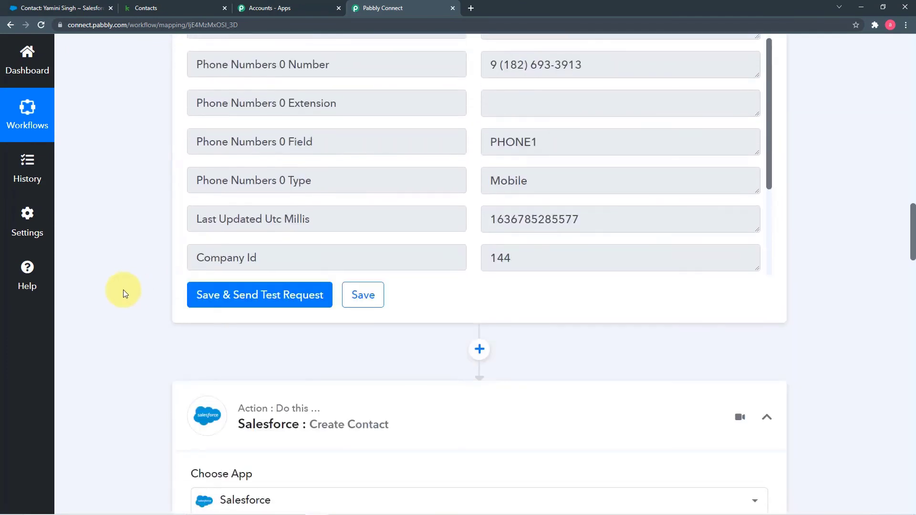
pyautogui.scroll(-2, 123, 290)
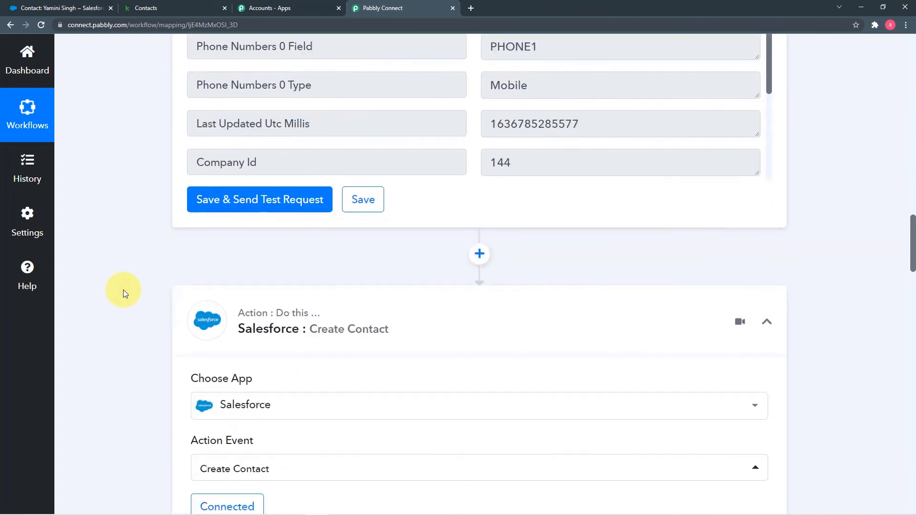
pyautogui.scroll(-2, 170, 270)
pyautogui.scroll(3, 448, 137)
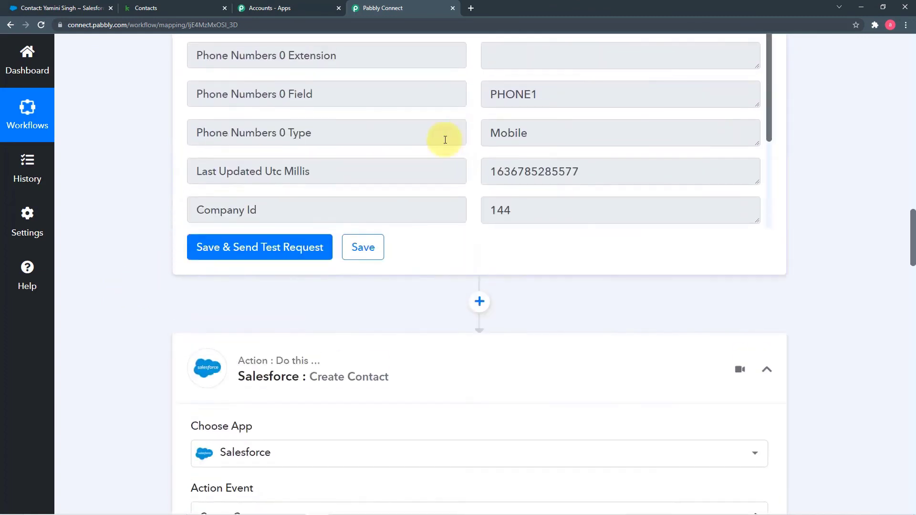
pyautogui.scroll(-5, 119, 200)
pyautogui.scroll(-4, 116, 205)
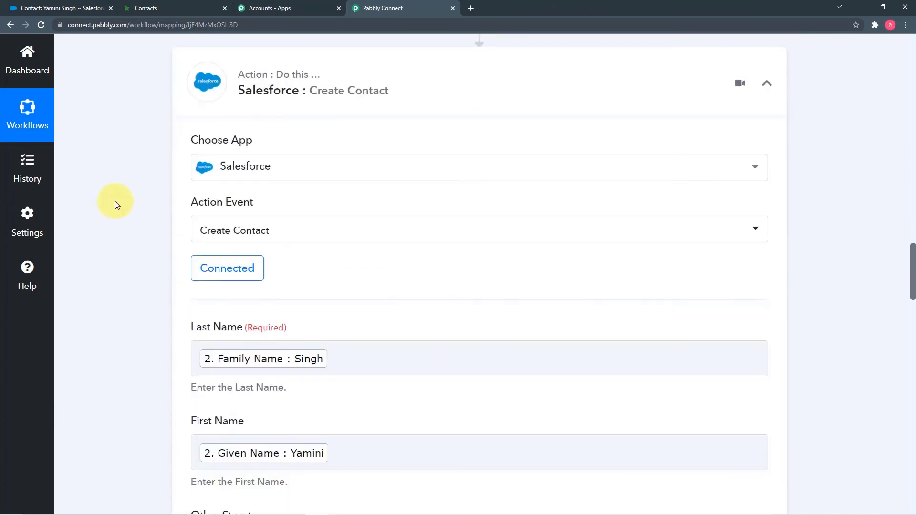
pyautogui.scroll(-9, 116, 204)
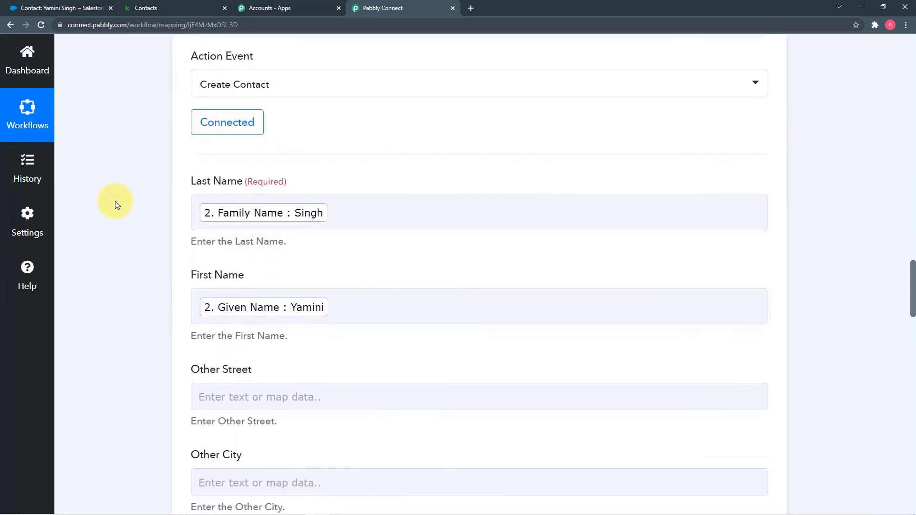
pyautogui.scroll(-16, 116, 205)
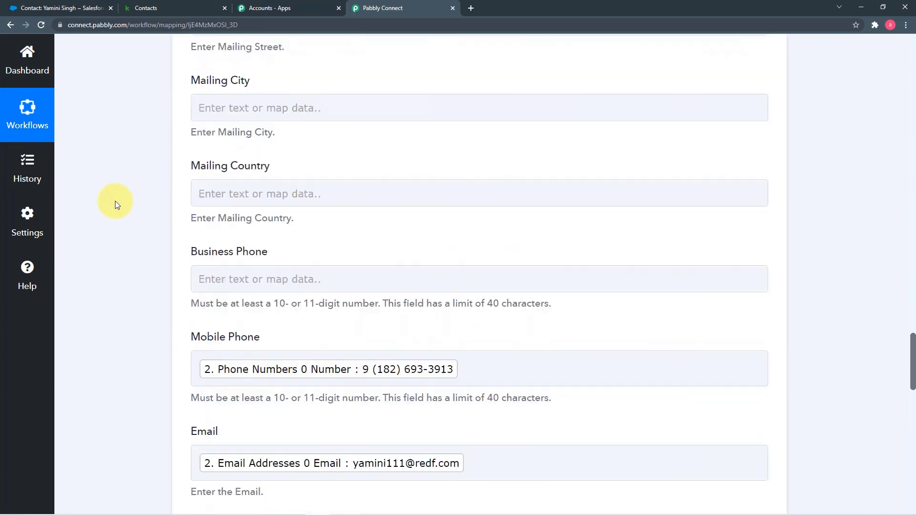
pyautogui.scroll(-4, 116, 205)
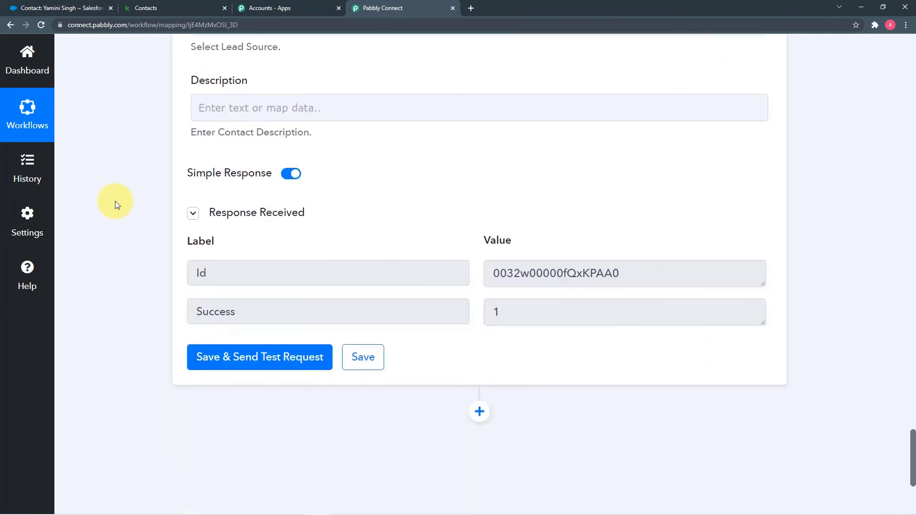
pyautogui.click(77, 12)
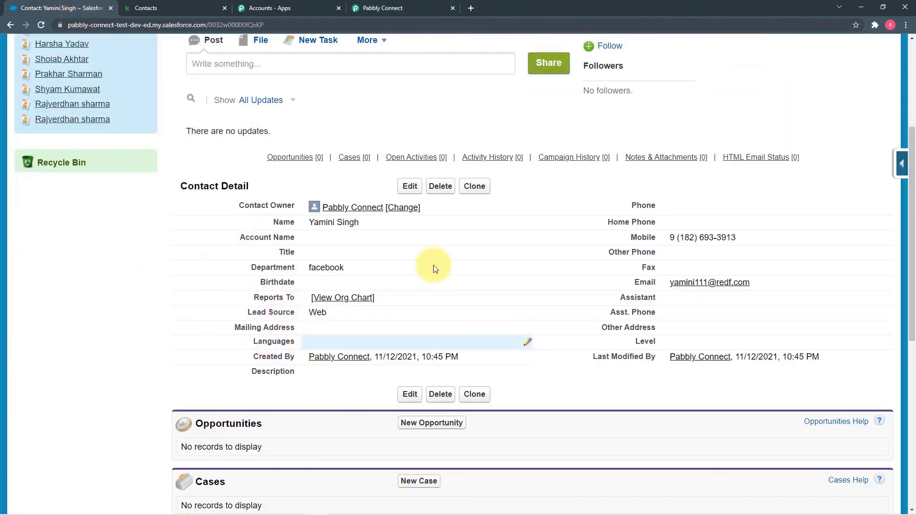
pyautogui.click(419, 7)
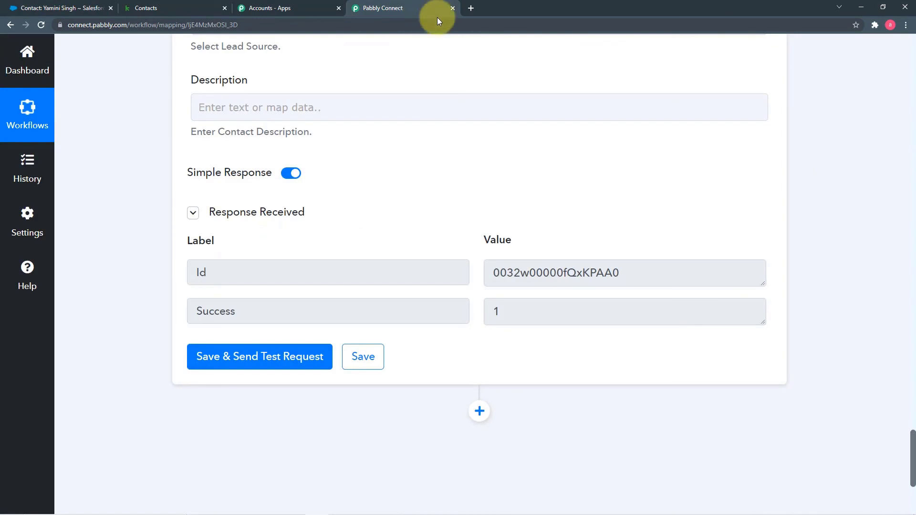
# Save the Keap-to-Salesforce workflow and scroll back up to its title
pyautogui.click(373, 363)
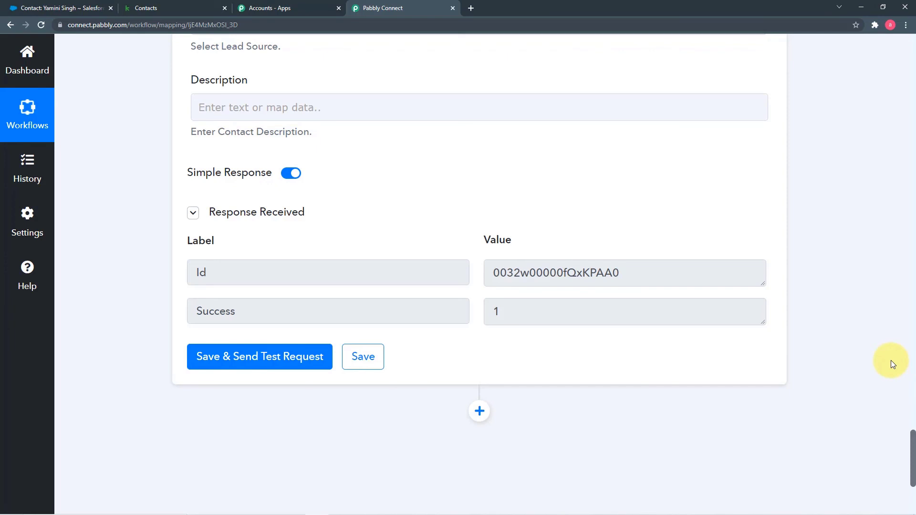
pyautogui.scroll(15, 763, 354)
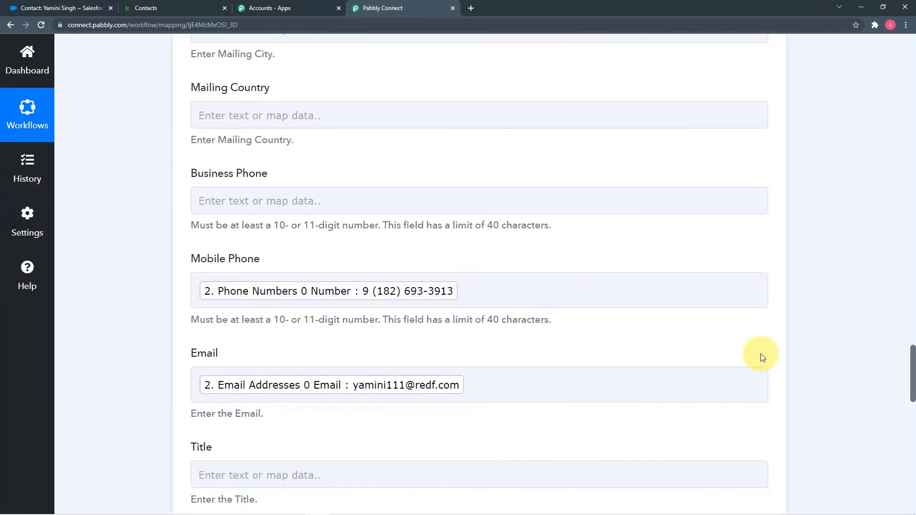
pyautogui.scroll(20, 763, 357)
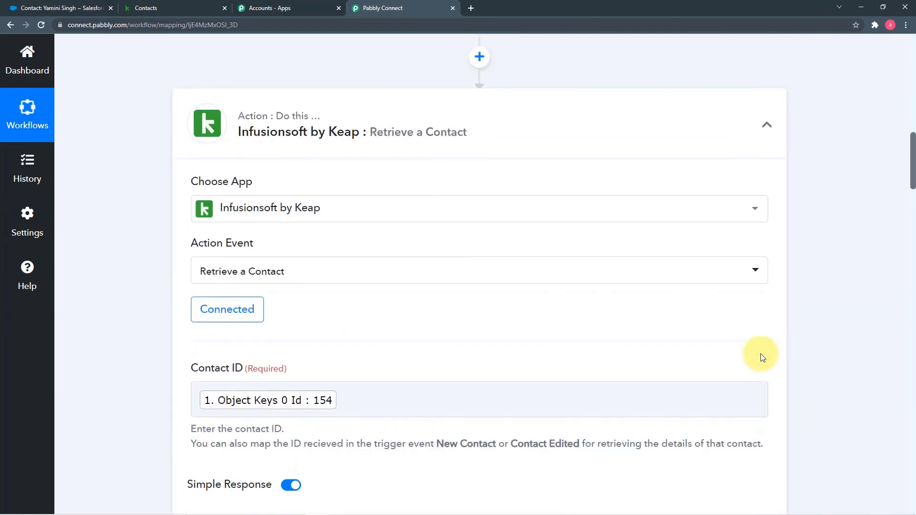
pyautogui.scroll(10, 761, 353)
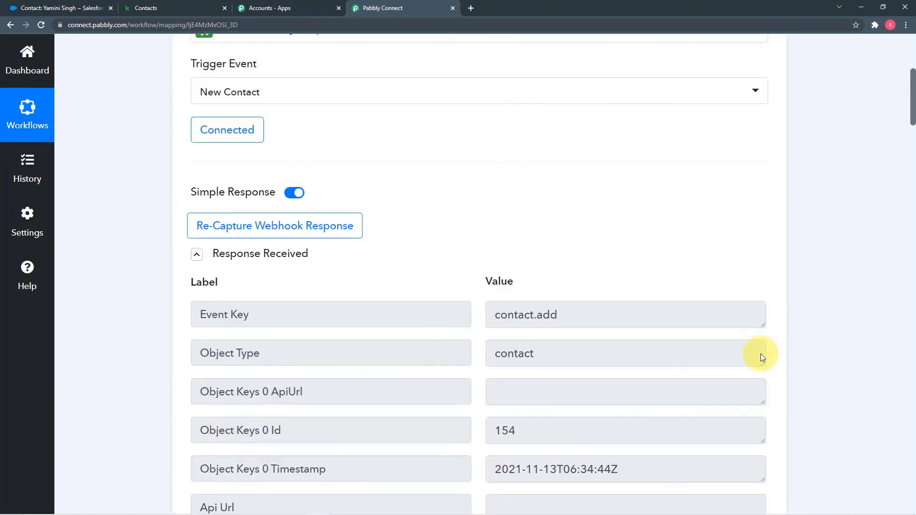